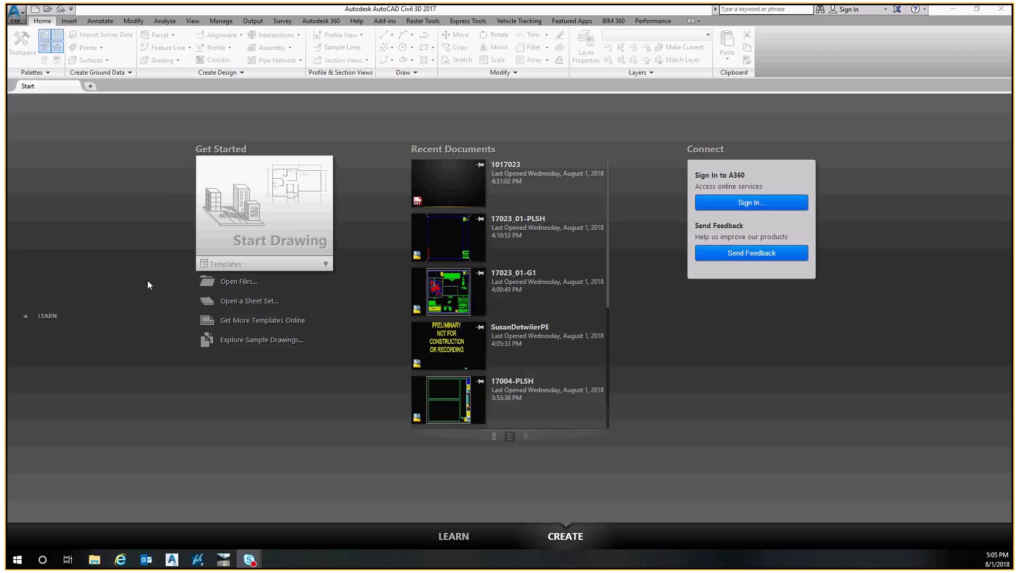
# Start a new drawing and browse the template folders to the Queen Creek templates folder
pyautogui.hotkey('ctrl', 'n')
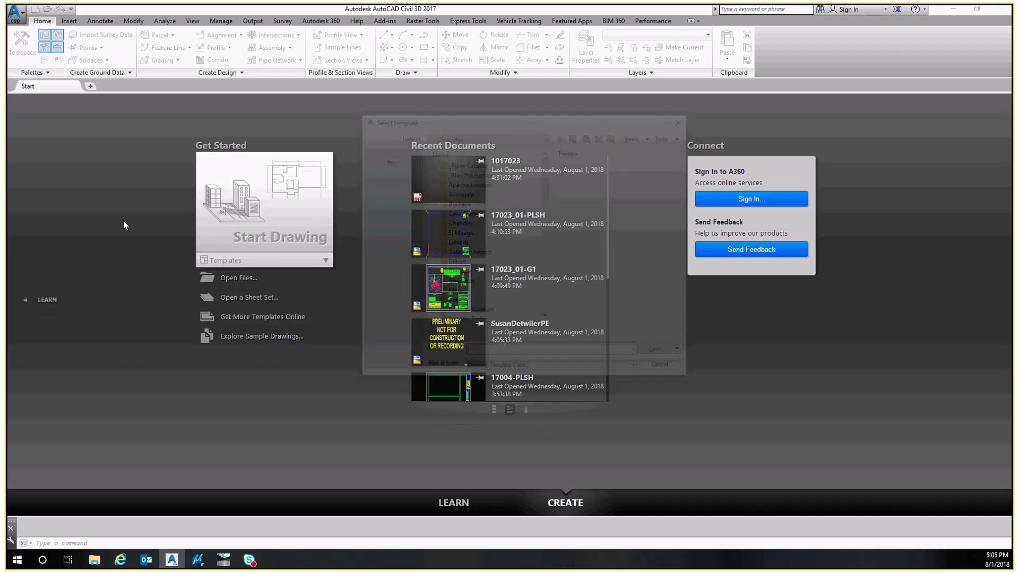
pyautogui.click(488, 135)
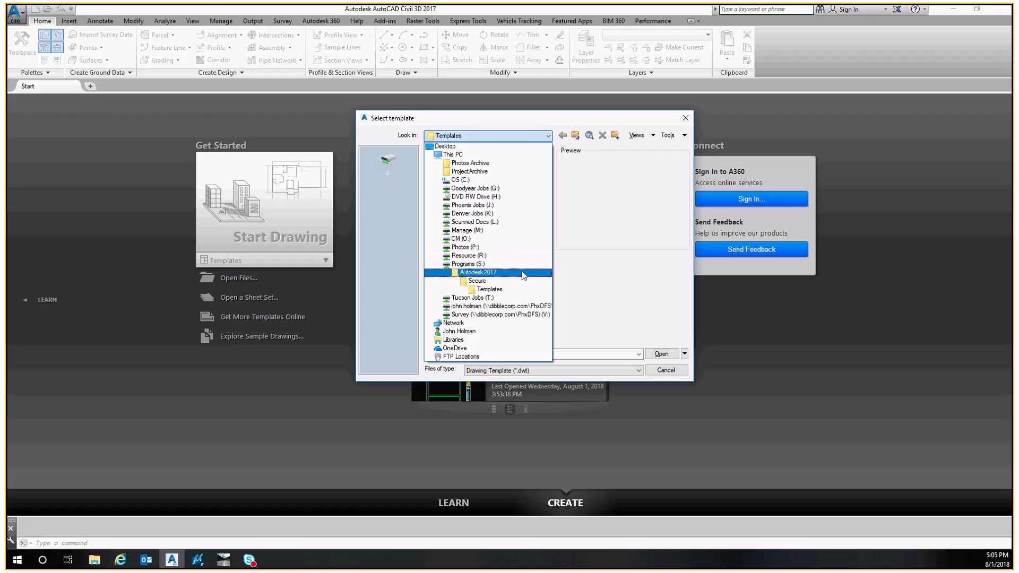
pyautogui.click(492, 290)
pyautogui.click(466, 264)
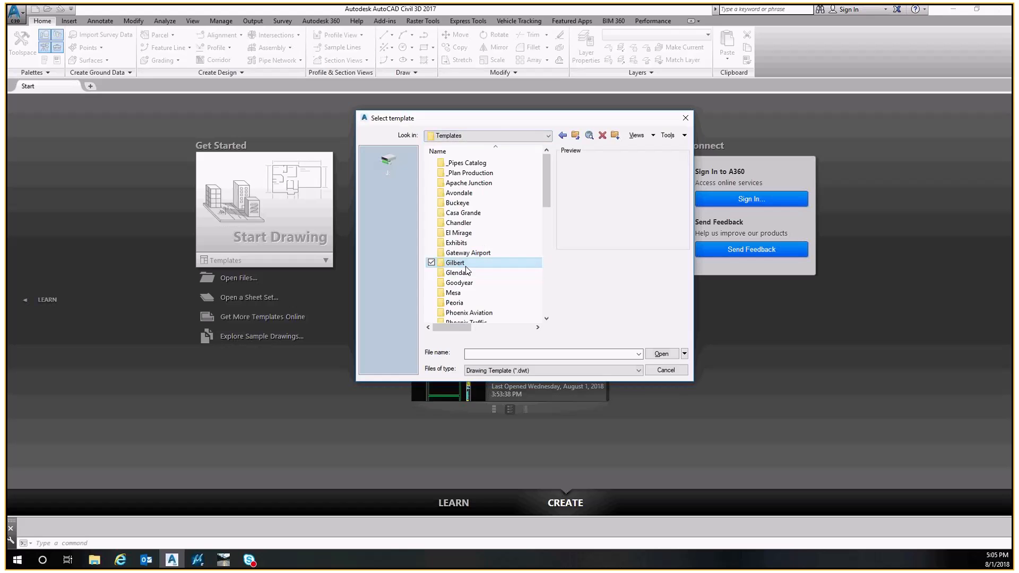
pyautogui.scroll(-6, 467, 269)
pyautogui.click(464, 163)
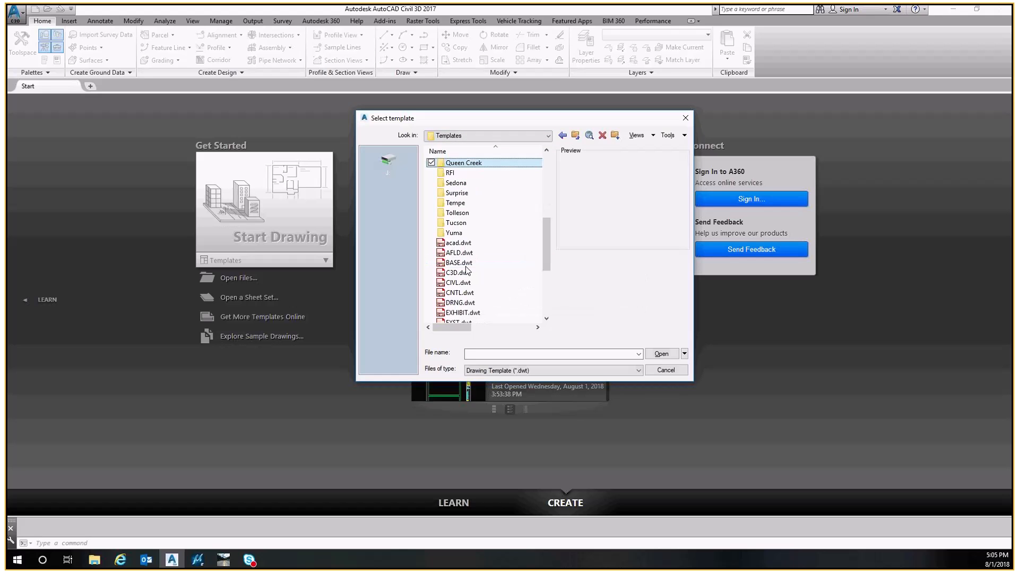
pyautogui.doubleClick(473, 165)
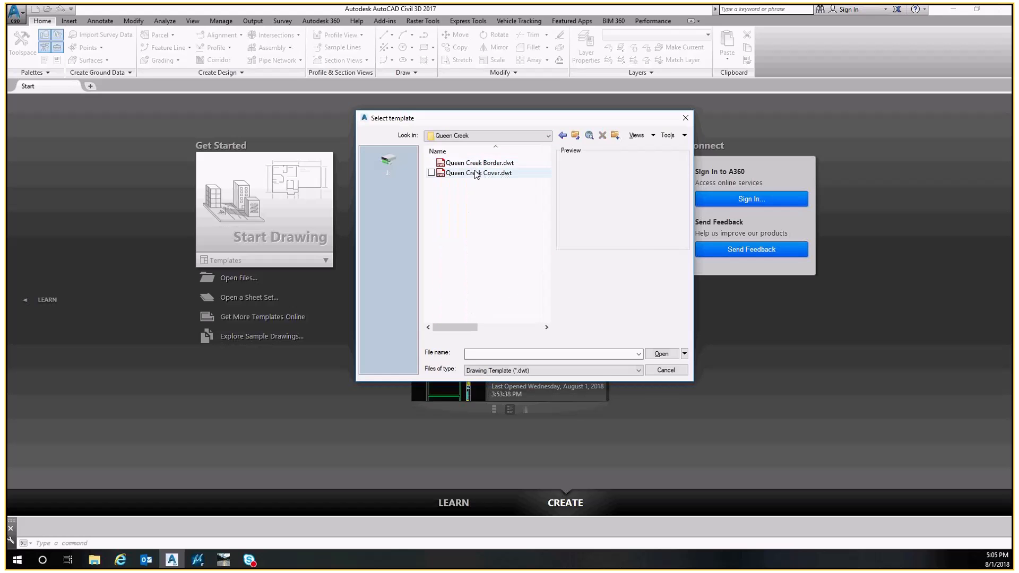
# Preview the Queen Creek templates and create the drawing from Queen Creek Border.dwt
pyautogui.click(484, 165)
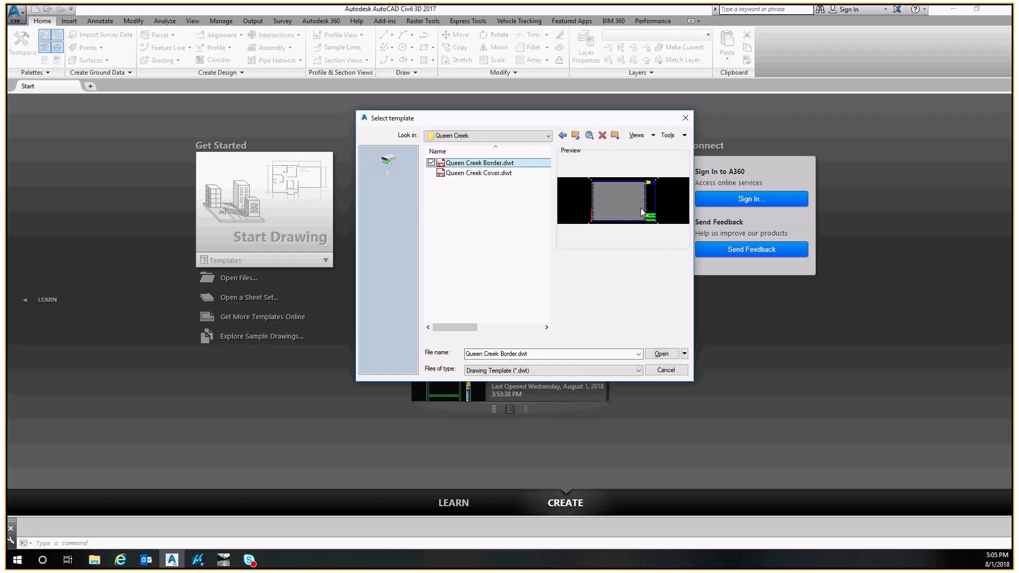
pyautogui.click(475, 174)
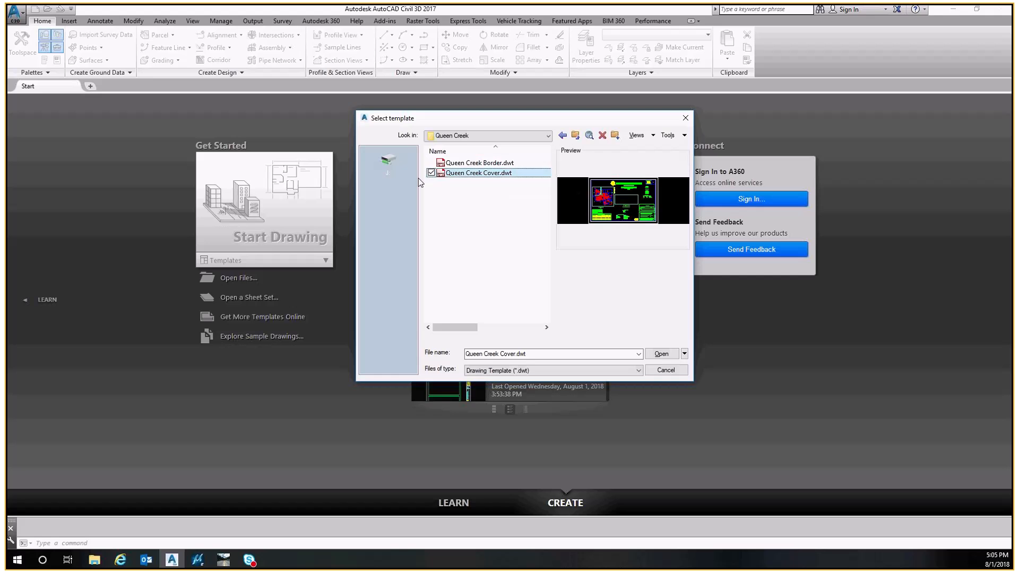
pyautogui.click(467, 165)
pyautogui.doubleClick(494, 167)
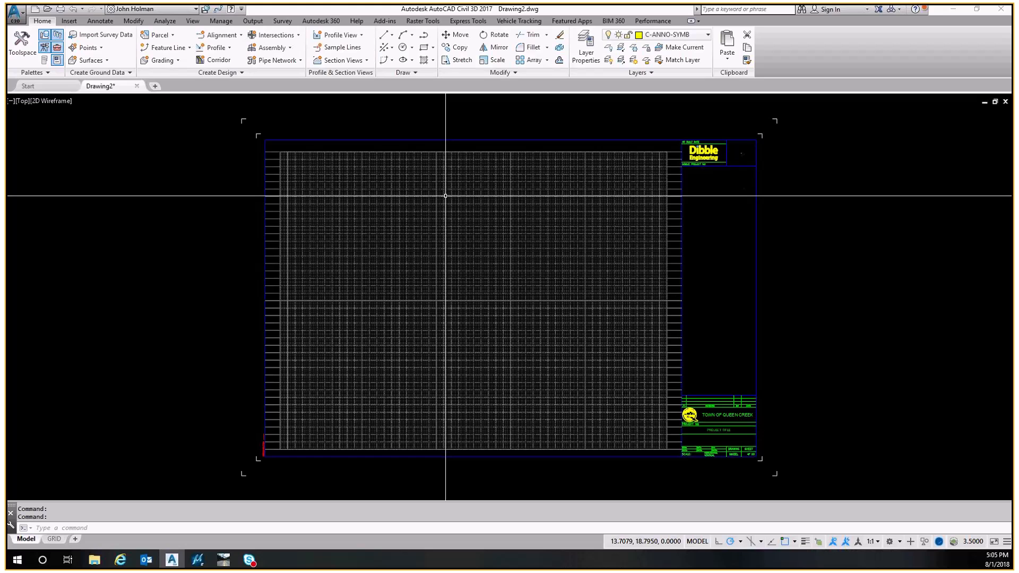
# Open Save As and navigate to the 2017 > 1017023.01_QueenCreekRd > CAD > Reference folder
pyautogui.click(15, 12)
pyautogui.click(40, 114)
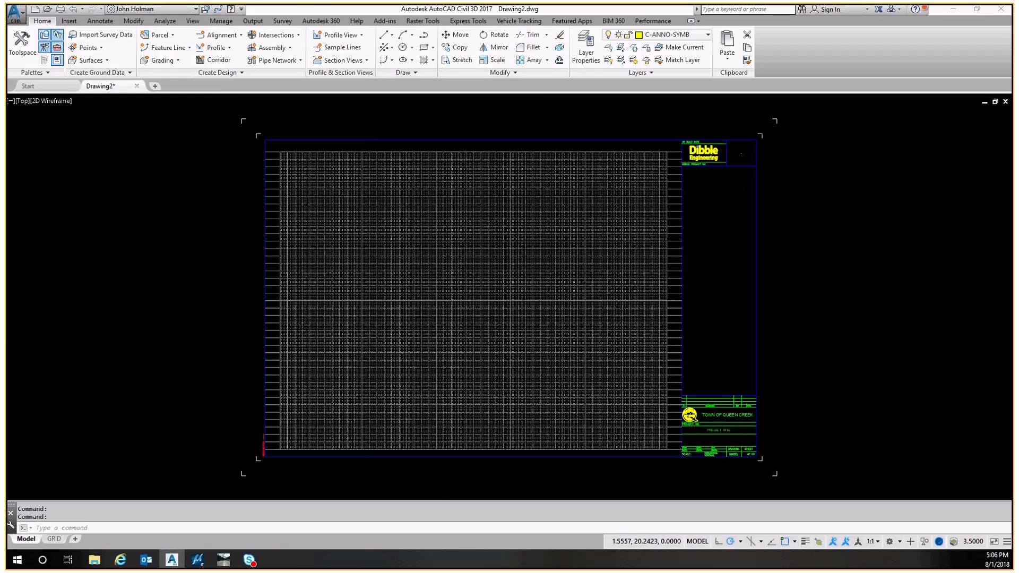
pyautogui.click(233, 144)
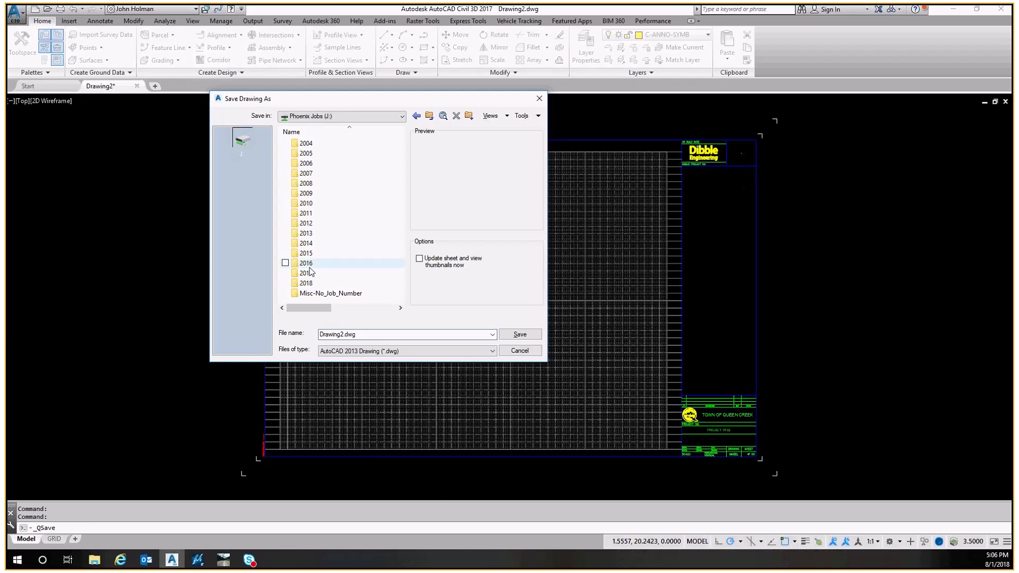
pyautogui.doubleClick(308, 273)
pyautogui.scroll(-1, 313, 268)
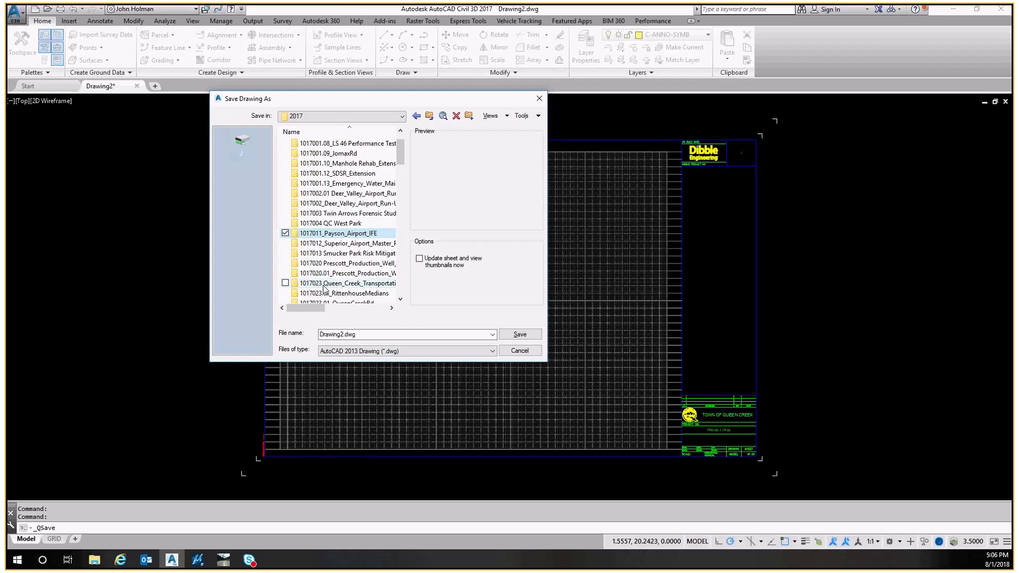
pyautogui.scroll(-1, 325, 290)
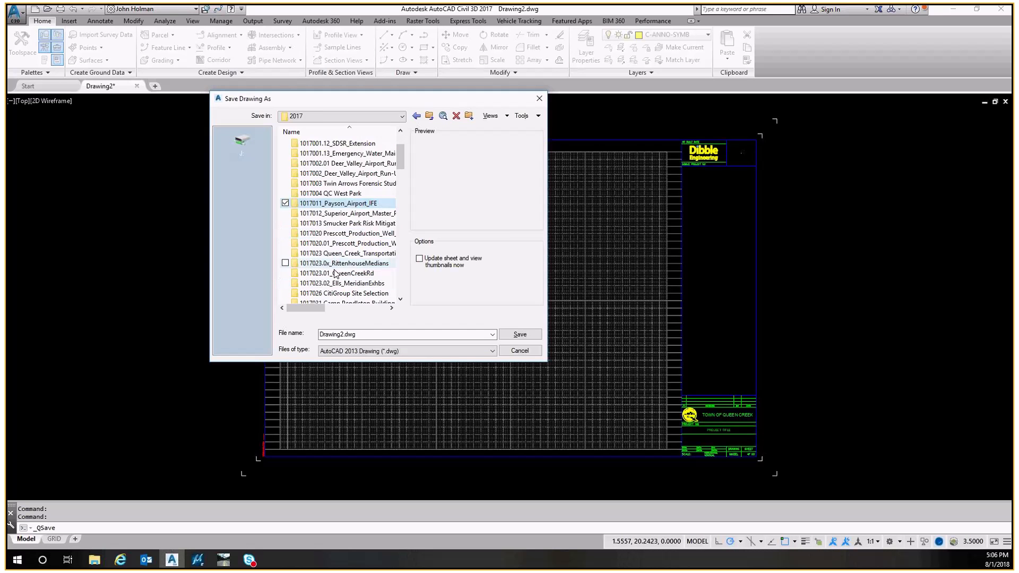
pyautogui.doubleClick(327, 272)
pyautogui.doubleClick(307, 153)
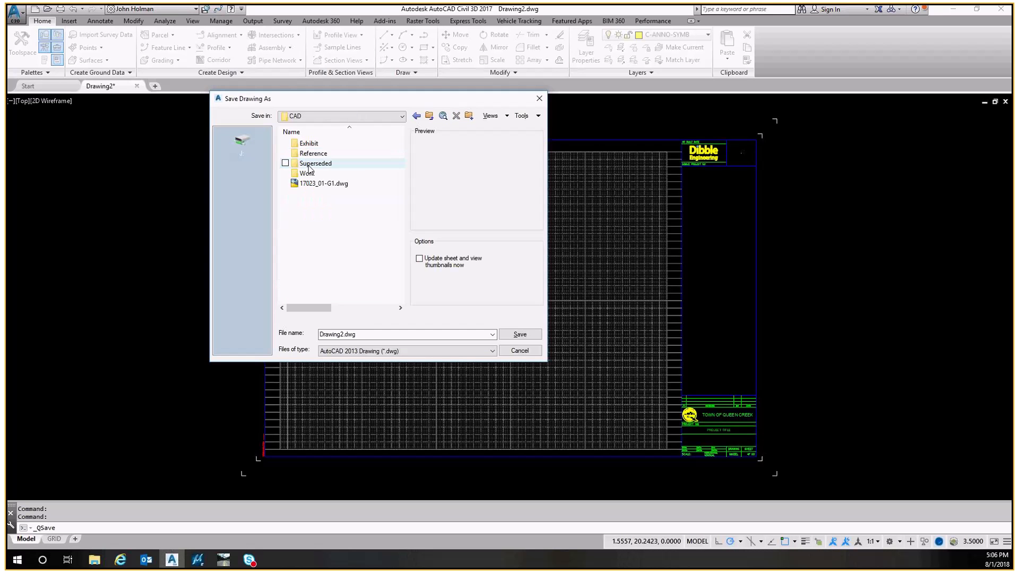
pyautogui.doubleClick(308, 154)
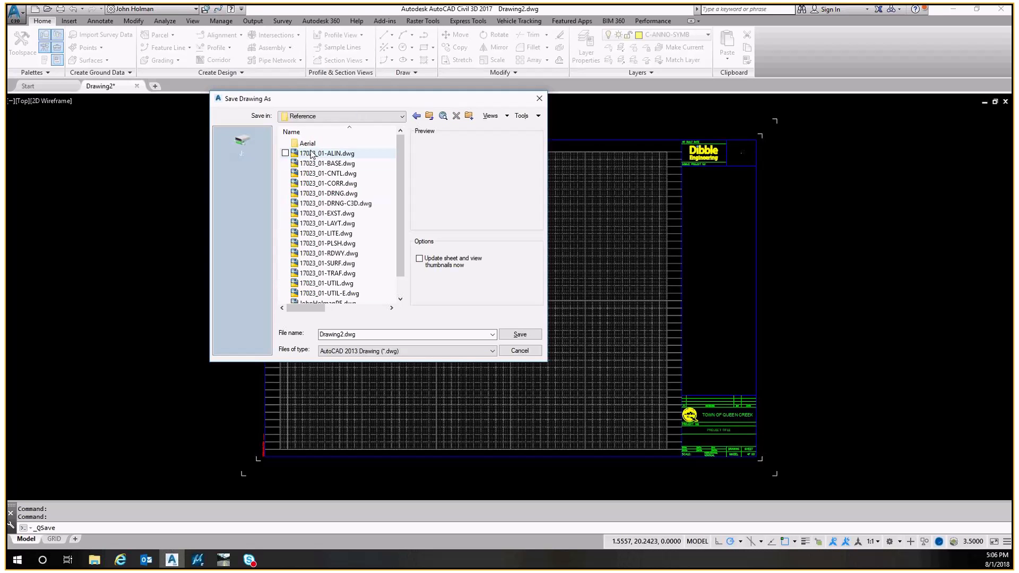
# Save the drawing in the Reference folder as 17023_01-PLSH2.dwg, based on the existing 17023_01-PLSH name
pyautogui.click(328, 244)
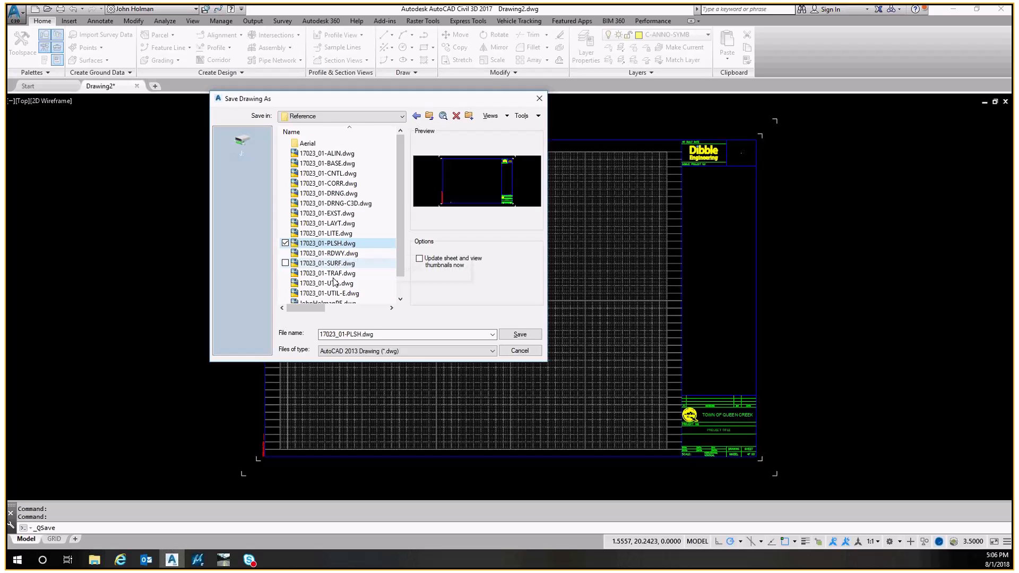
pyautogui.click(336, 334)
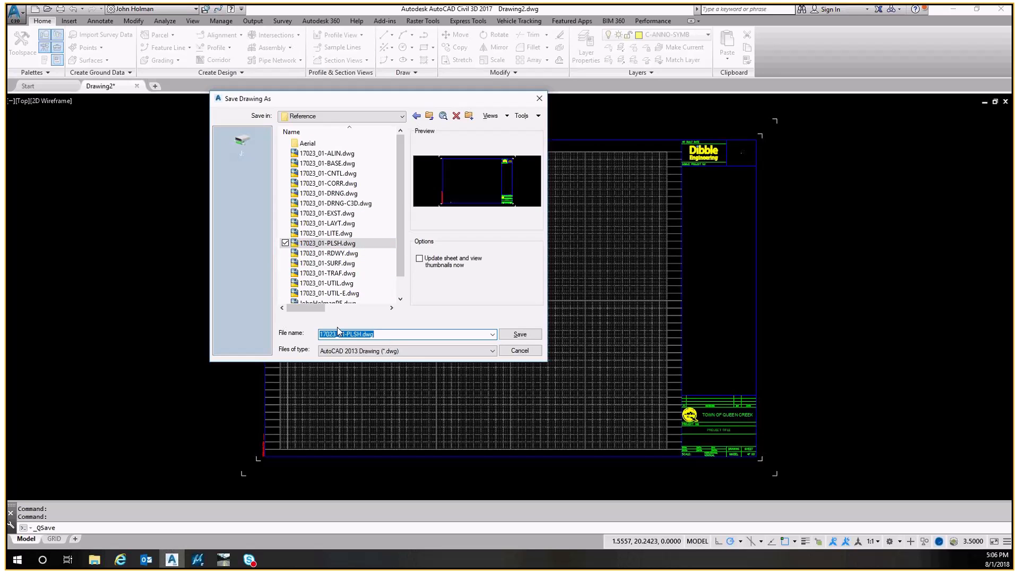
pyautogui.click(325, 335)
pyautogui.hotkey('shift', 'Left')
pyautogui.press('Right')
pyautogui.press('Right')
pyautogui.write('2')
pyautogui.click(522, 334)
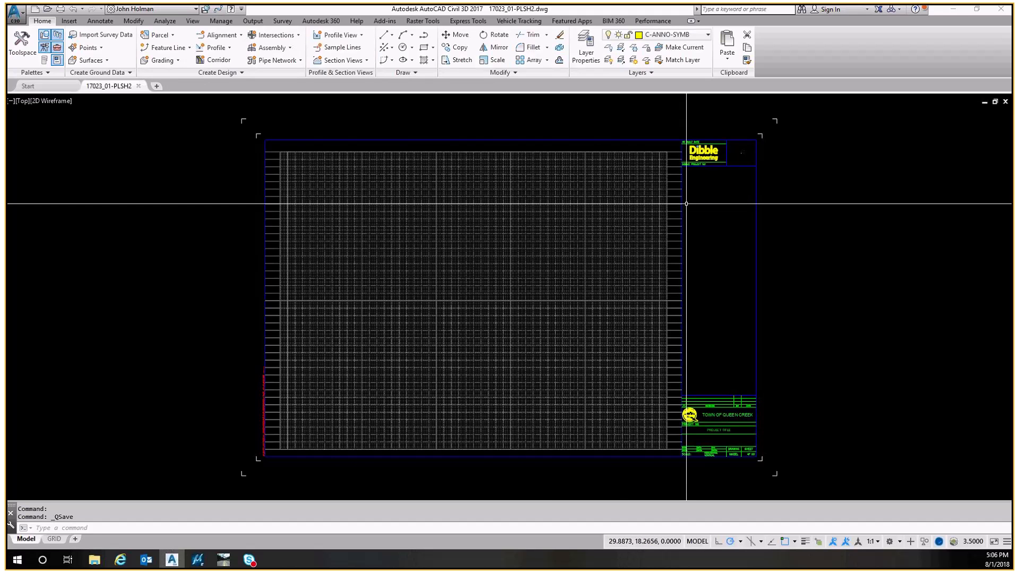
# Freeze the sheet's grid layers with Layer Freeze by picking the grid lines
pyautogui.moveTo(620, 236)
pyautogui.mouseDown(button='middle')
pyautogui.moveTo(567, 249)
pyautogui.moveTo(478, 238)
pyautogui.moveTo(508, 229)
pyautogui.mouseUp(button='middle')
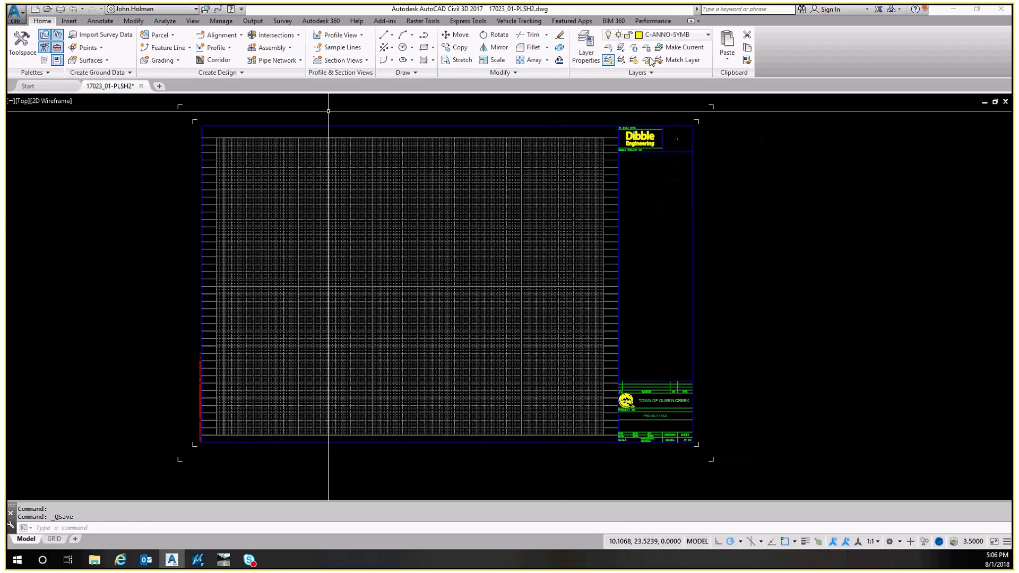
pyautogui.click(634, 48)
pyautogui.click(415, 232)
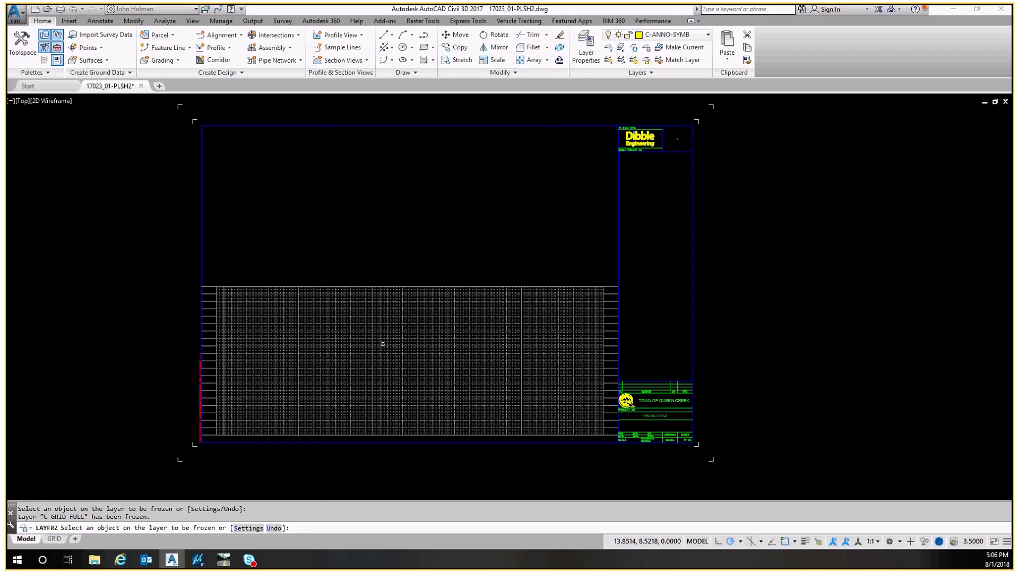
pyautogui.press('Escape')
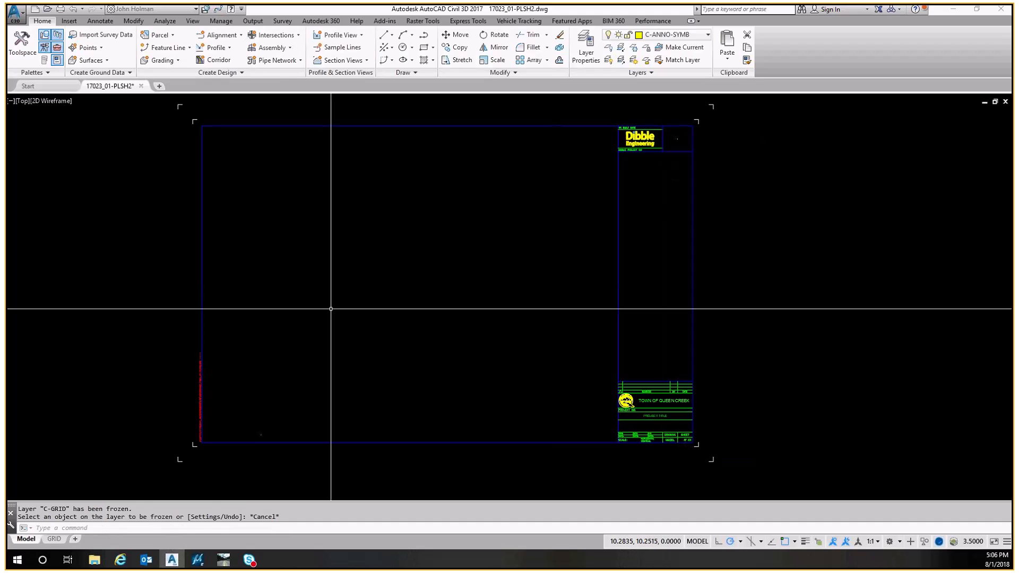
# Zoom to the drawing extents and save the drawing
pyautogui.moveTo(427, 305); pyautogui.dragTo(333, 328, button='middle')
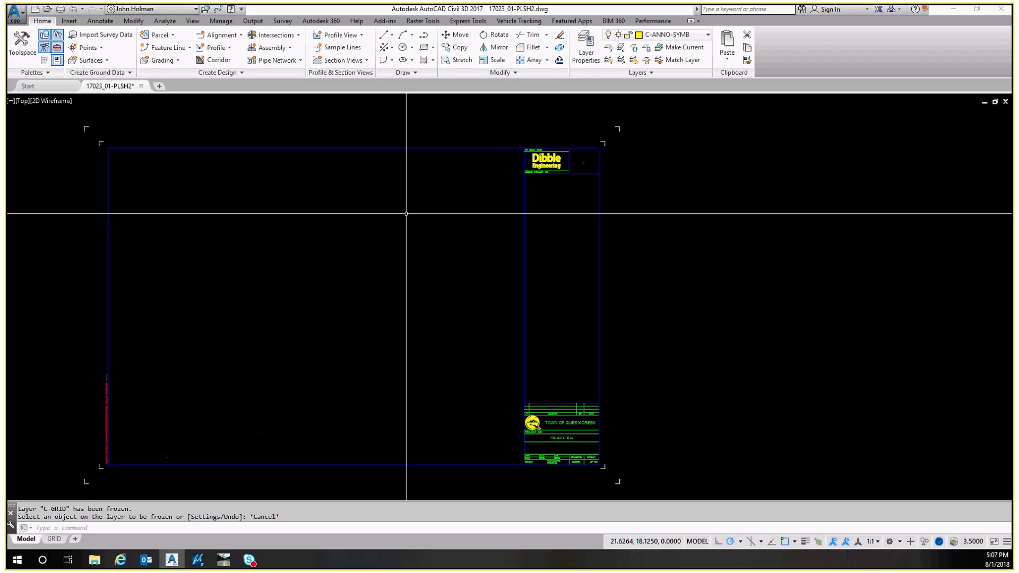
pyautogui.moveTo(570, 169); pyautogui.dragTo(404, 157, button='middle')
pyautogui.press('Escape')
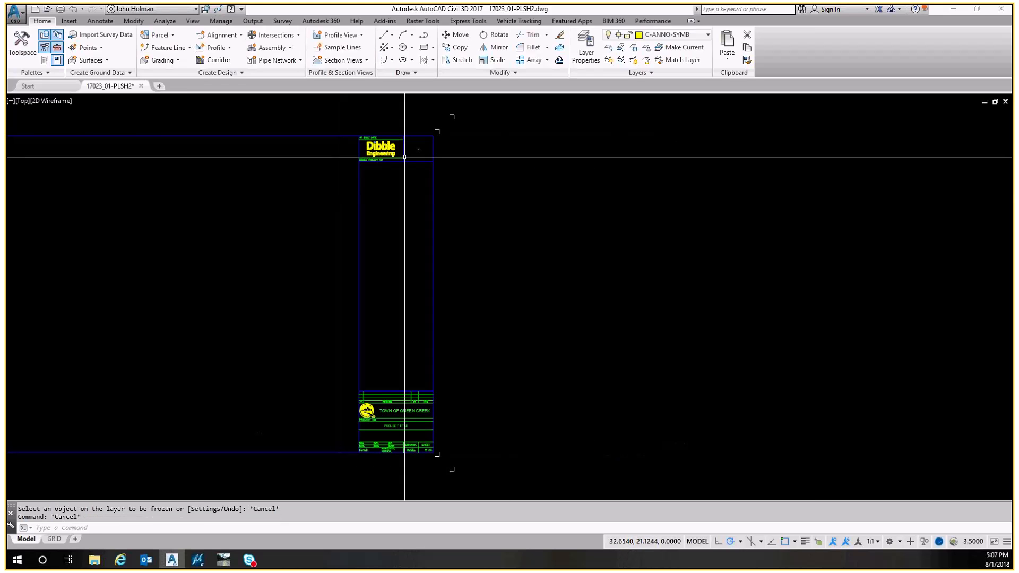
pyautogui.write('z')
pyautogui.press('Return')
pyautogui.write('e')
pyautogui.press('Return')
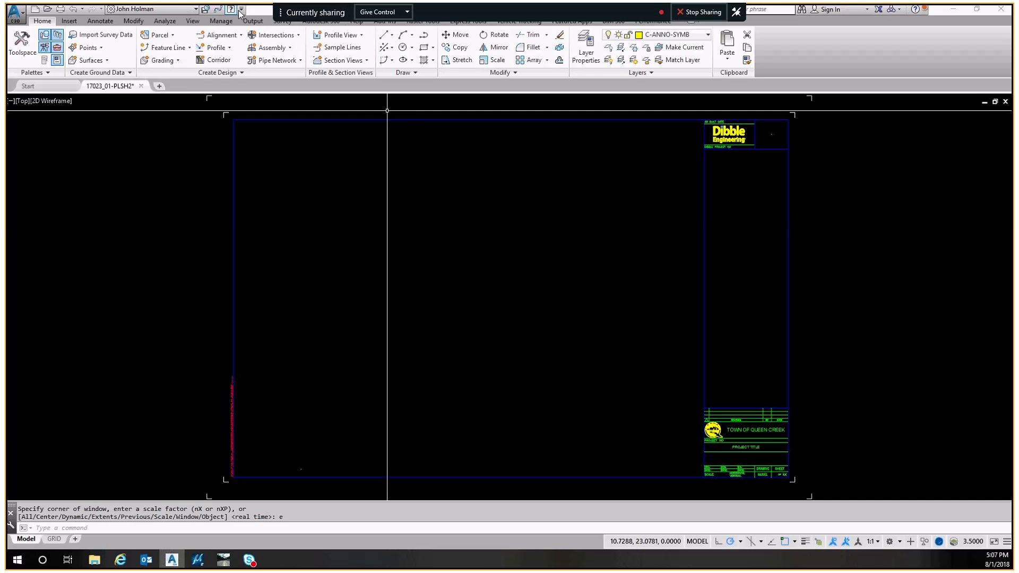
pyautogui.click(202, 10)
# Zoom into the title block header around the Dibble logo and select the AS BUILT DATE text
pyautogui.moveTo(810, 180); pyautogui.dragTo(652, 169, button='middle')
pyautogui.scroll(6, 607, 137)
pyautogui.moveTo(615, 140); pyautogui.dragTo(601, 286, button='middle')
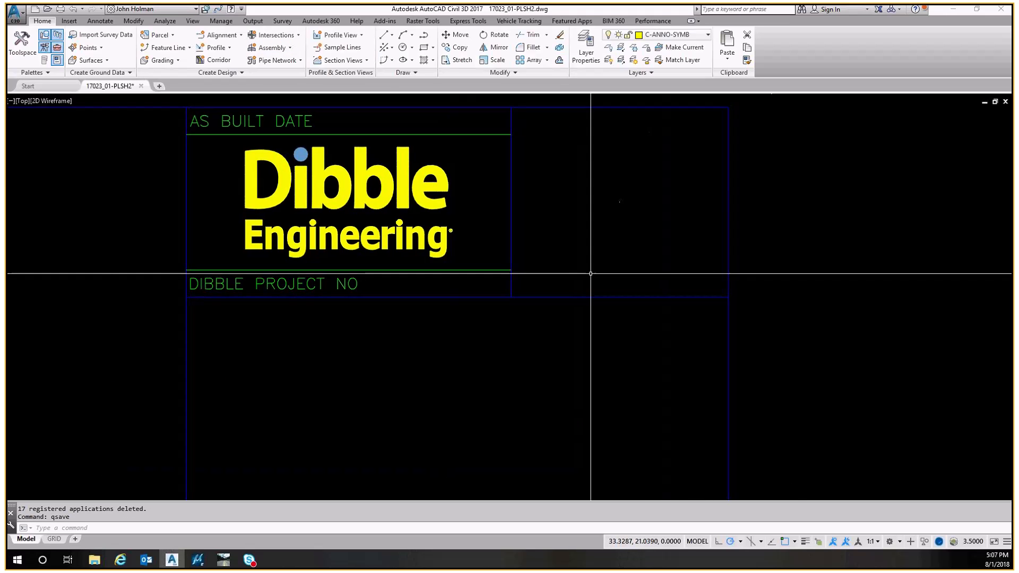
pyautogui.moveTo(586, 251); pyautogui.dragTo(538, 290, button='middle')
pyautogui.press('Escape')
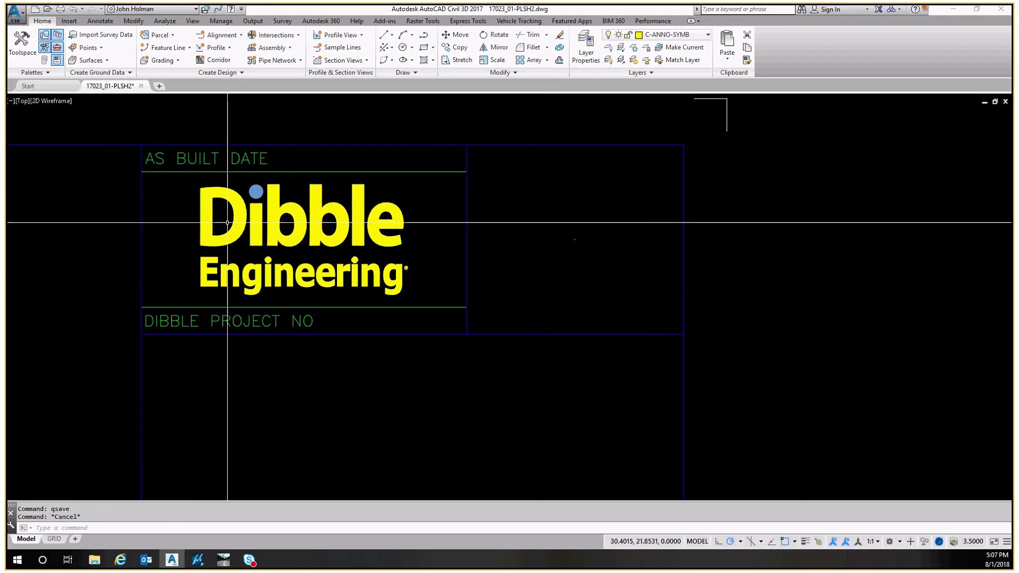
pyautogui.scroll(-5, 236, 149)
pyautogui.scroll(5, 236, 149)
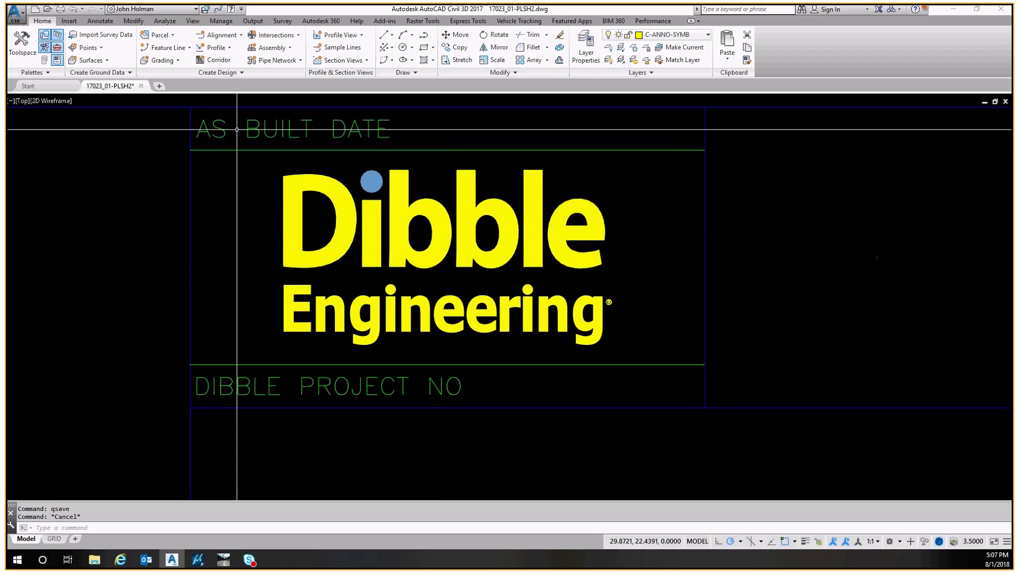
pyautogui.click(227, 140)
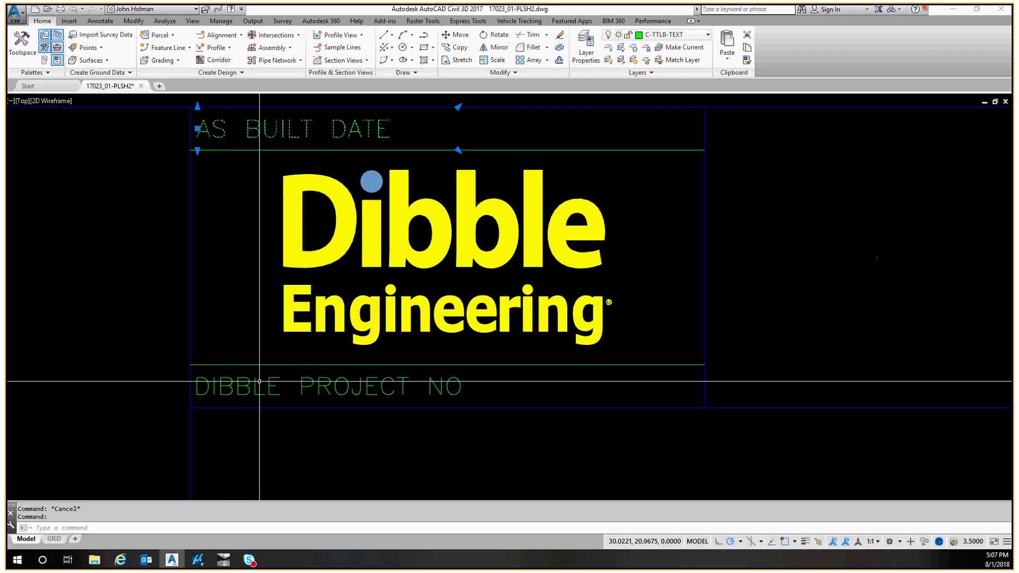
pyautogui.scroll(-2, 234, 340)
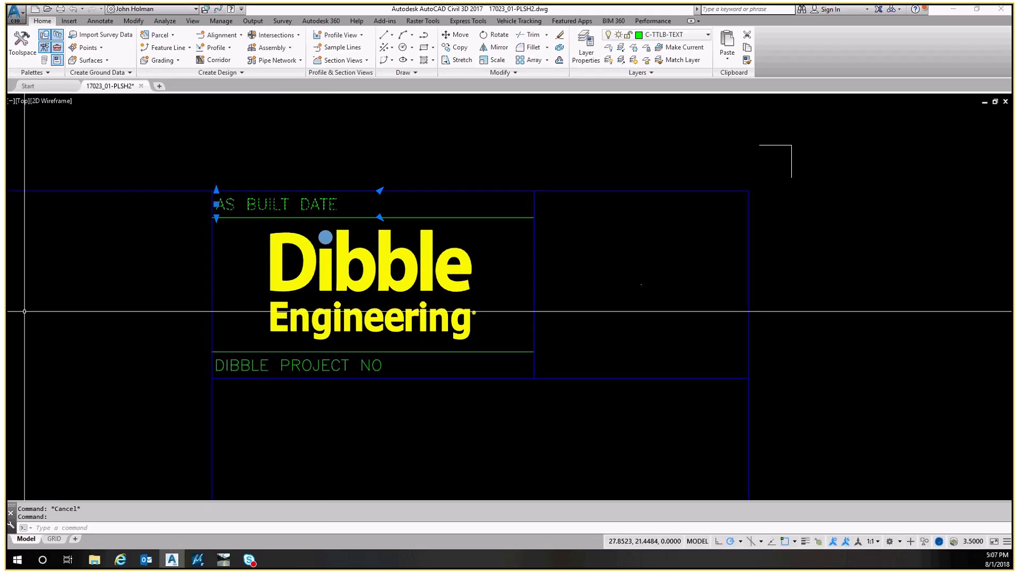
# Open the Properties palette to examine the selected AS BUILT DATE text, then clear the selection
pyautogui.hotkey('ctrl', '1')
pyautogui.moveTo(207, 556); pyautogui.dragTo(212, 417)
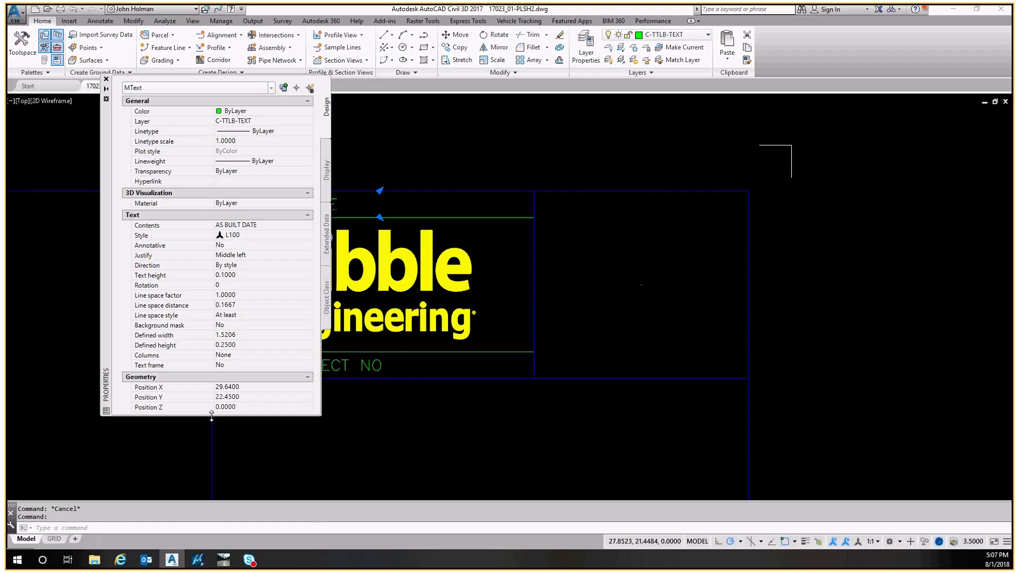
pyautogui.scroll(-3, 546, 245)
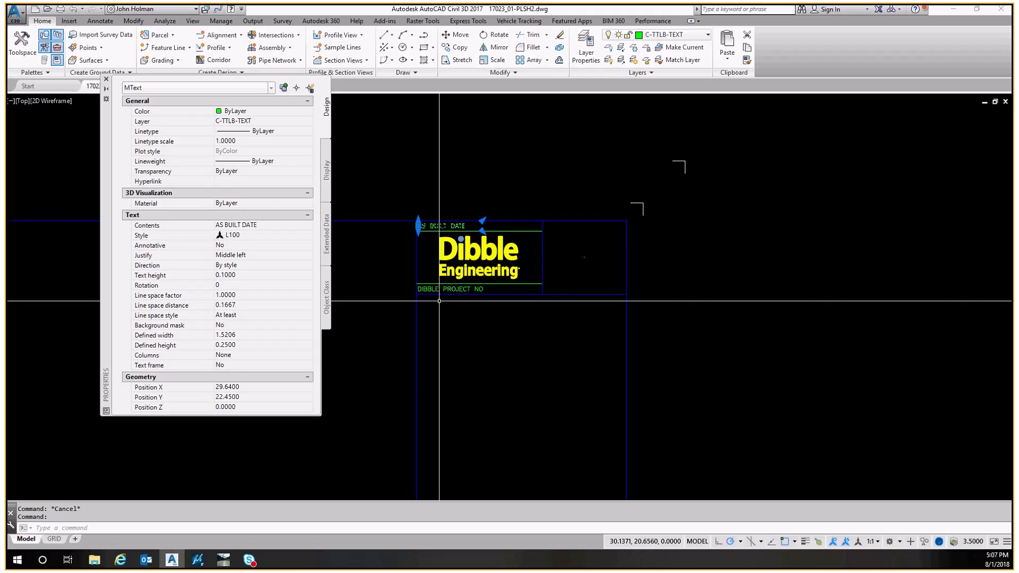
pyautogui.scroll(3, 439, 301)
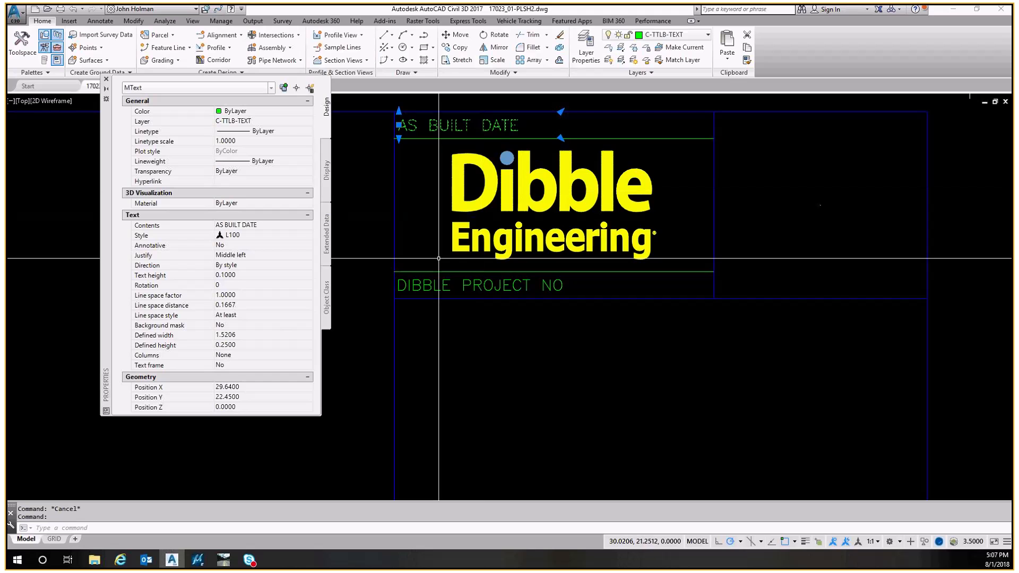
pyautogui.press('Escape')
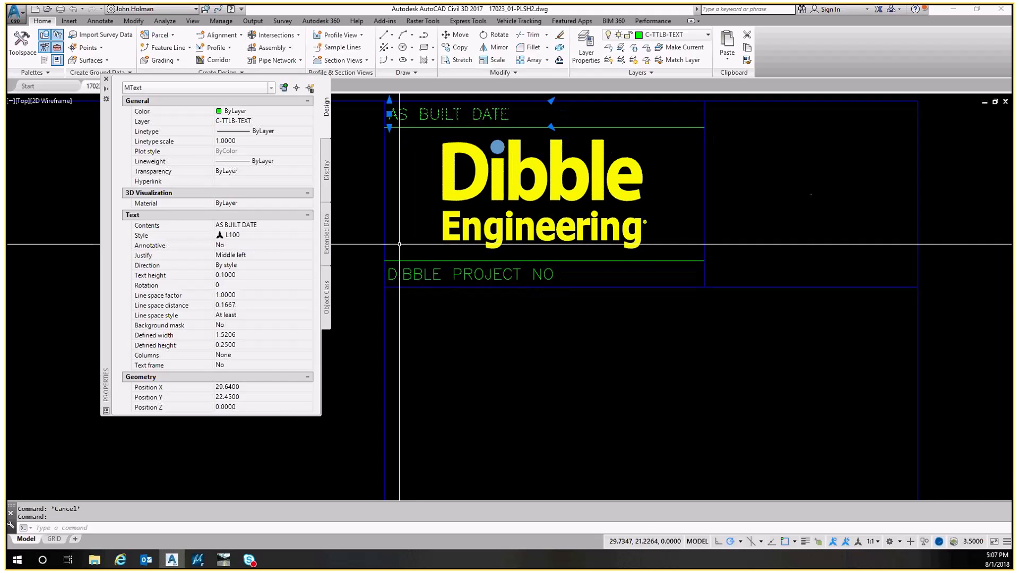
# Offset the vertical border line left of the AS BUILT DATE text by 0.04 toward the text
pyautogui.scroll(8, 398, 221)
pyautogui.moveTo(398, 221); pyautogui.dragTo(399, 225, button='middle')
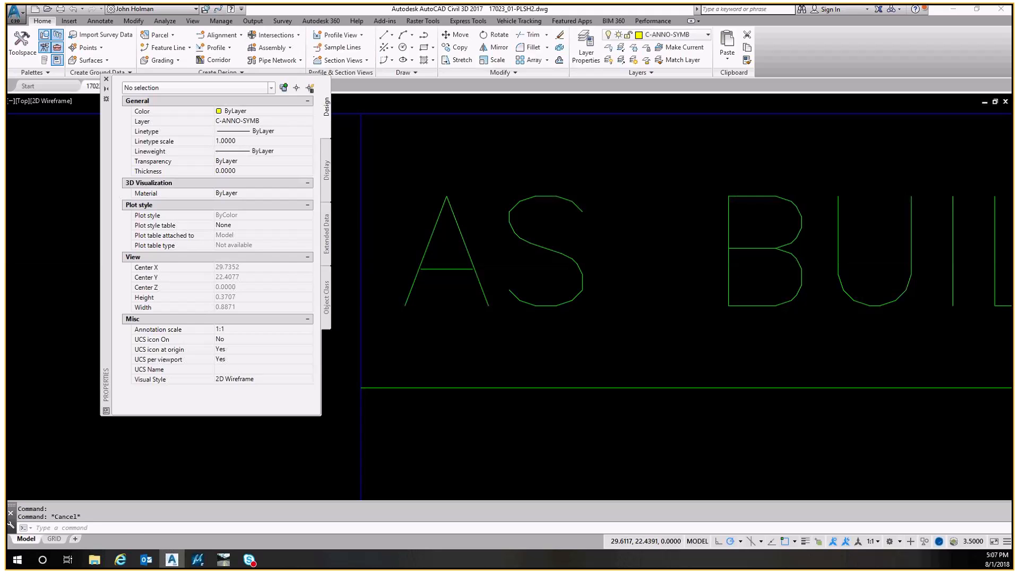
pyautogui.write('o')
pyautogui.press('Return')
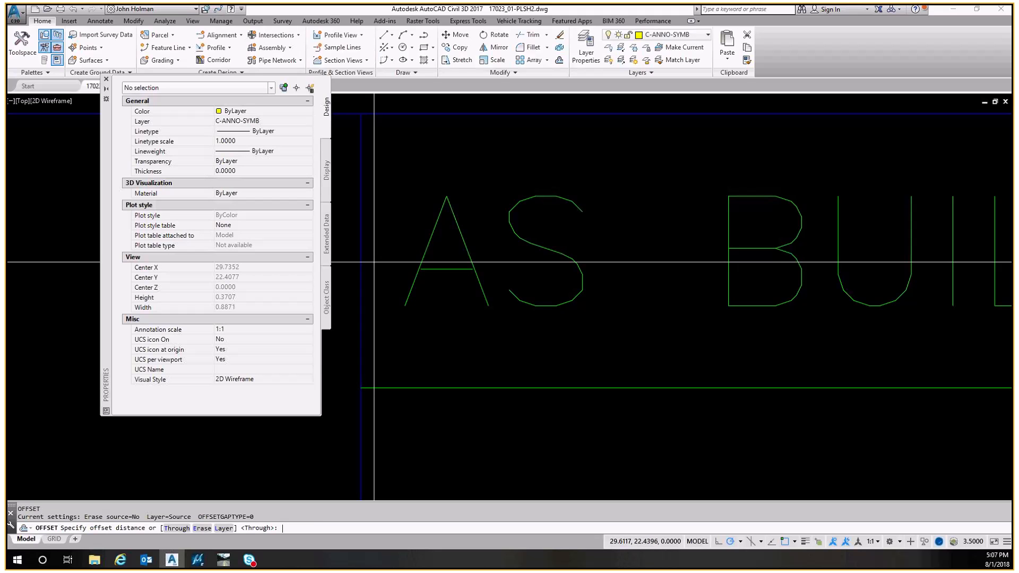
pyautogui.write('.04')
pyautogui.press('Return')
pyautogui.click(361, 260)
pyautogui.click(392, 256)
pyautogui.press('Escape')
# Select the vertical border line just left of the AS BUILT DATE text and erase it
pyautogui.click(411, 336)
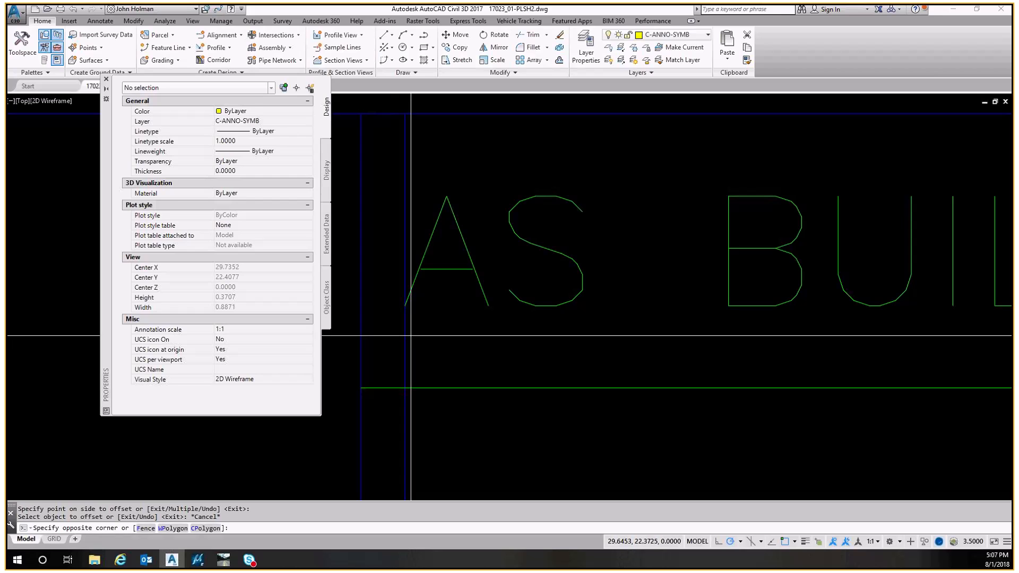
pyautogui.click(393, 345)
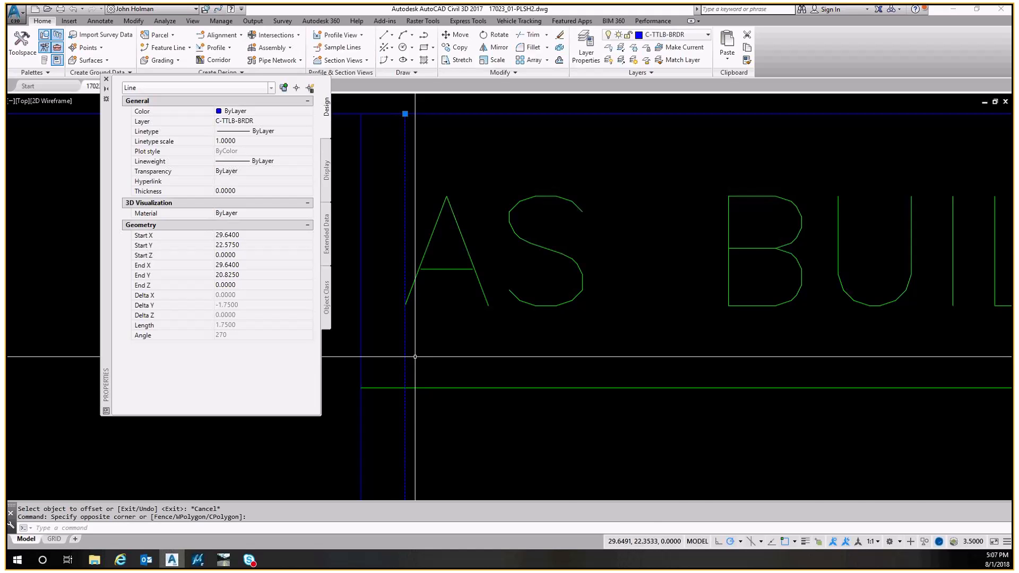
pyautogui.scroll(-4, 415, 357)
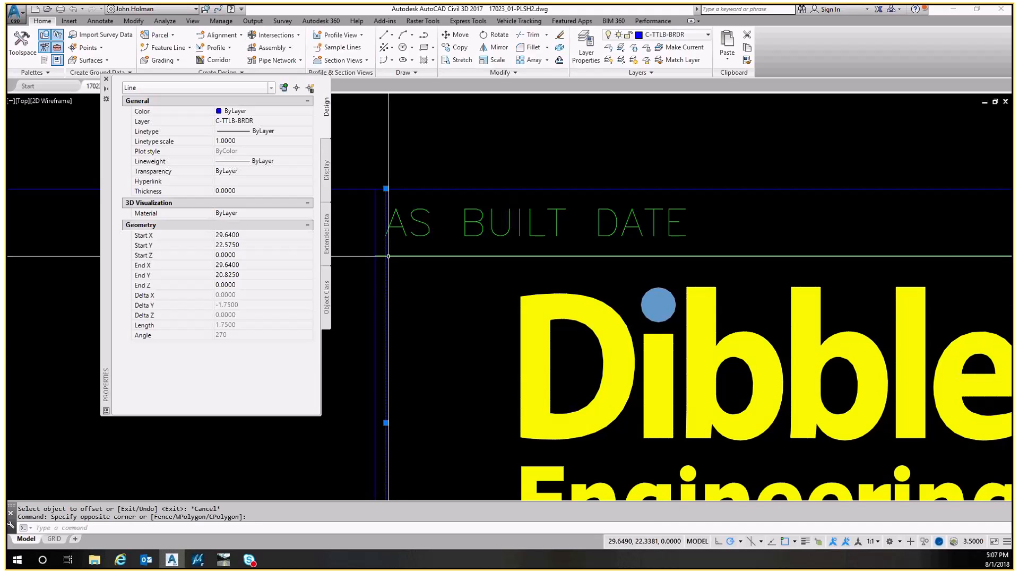
pyautogui.scroll(-4, 388, 256)
pyautogui.scroll(4, 399, 139)
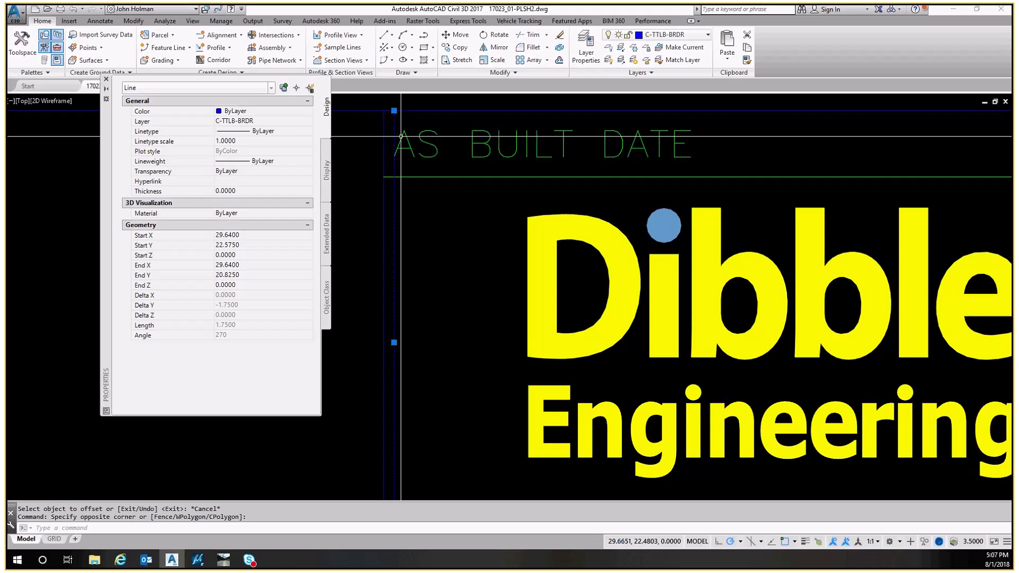
pyautogui.scroll(2, 401, 136)
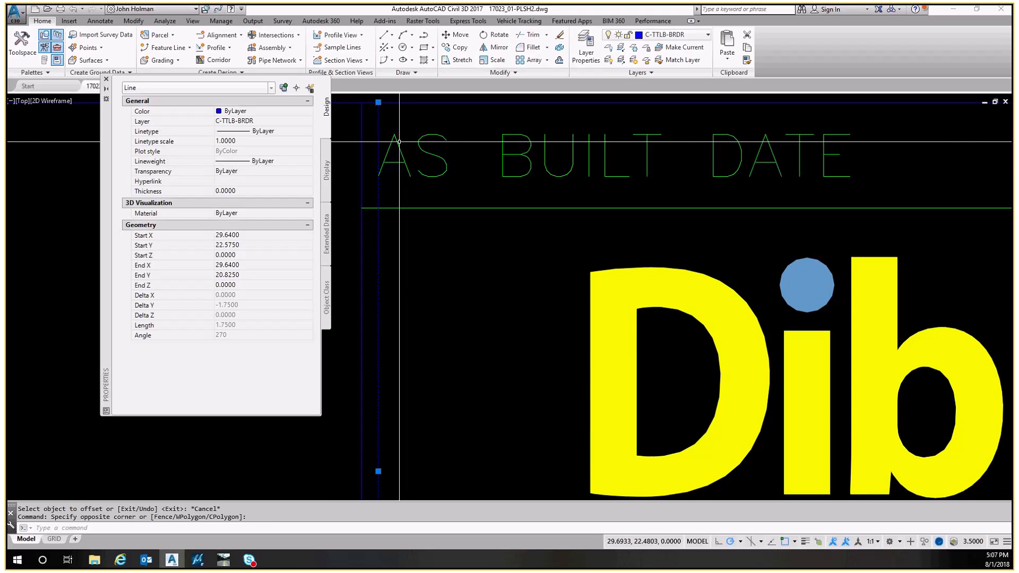
pyautogui.scroll(-4, 399, 142)
pyautogui.scroll(7, 358, 272)
pyautogui.scroll(-6, 385, 220)
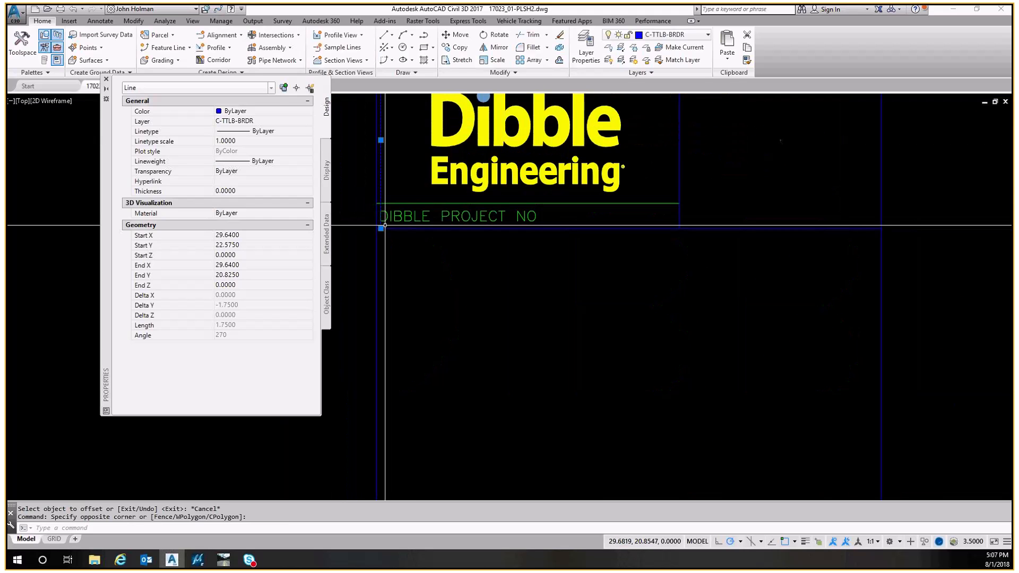
pyautogui.write('e')
pyautogui.press('Return')
pyautogui.press('Escape')
# Select the vertical border line right of the Dibble logo and examine its properties
pyautogui.scroll(-2, 420, 168)
pyautogui.moveTo(437, 173); pyautogui.dragTo(414, 262, button='middle')
pyautogui.scroll(5, 414, 245)
pyautogui.scroll(-7, 414, 235)
pyautogui.moveTo(429, 337); pyautogui.dragTo(433, 133, button='middle')
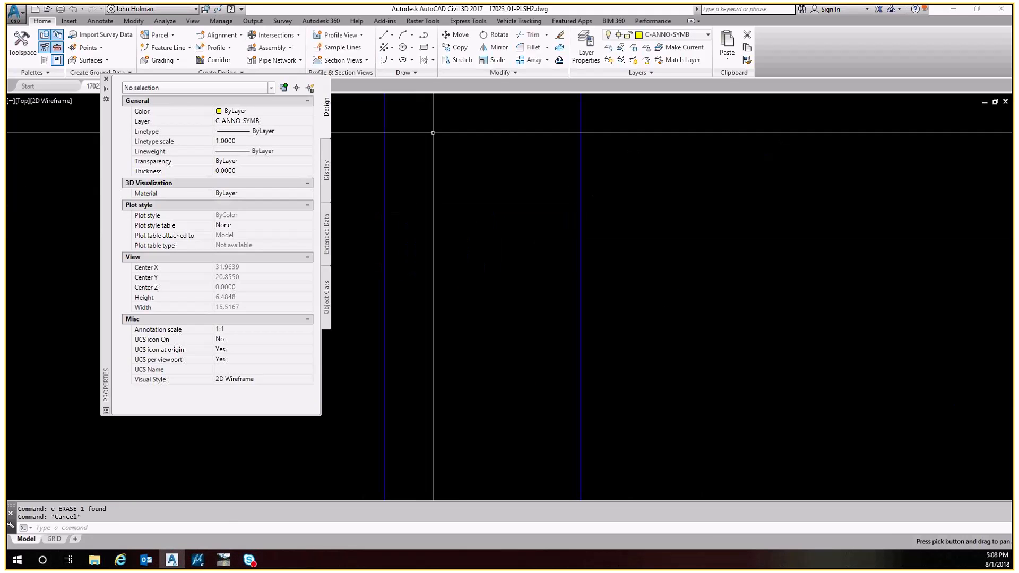
pyautogui.moveTo(424, 467); pyautogui.dragTo(394, 499, button='middle')
pyautogui.scroll(2, 368, 348)
pyautogui.scroll(-2, 396, 346)
pyautogui.moveTo(371, 160); pyautogui.dragTo(412, 378, button='middle')
pyautogui.scroll(4, 440, 140)
pyautogui.moveTo(467, 135)
pyautogui.mouseDown(button='middle')
pyautogui.moveTo(481, 246)
pyautogui.moveTo(506, 283)
pyautogui.mouseUp(button='middle')
pyautogui.press('Escape')
pyautogui.moveTo(662, 329); pyautogui.dragTo(593, 250, button='middle')
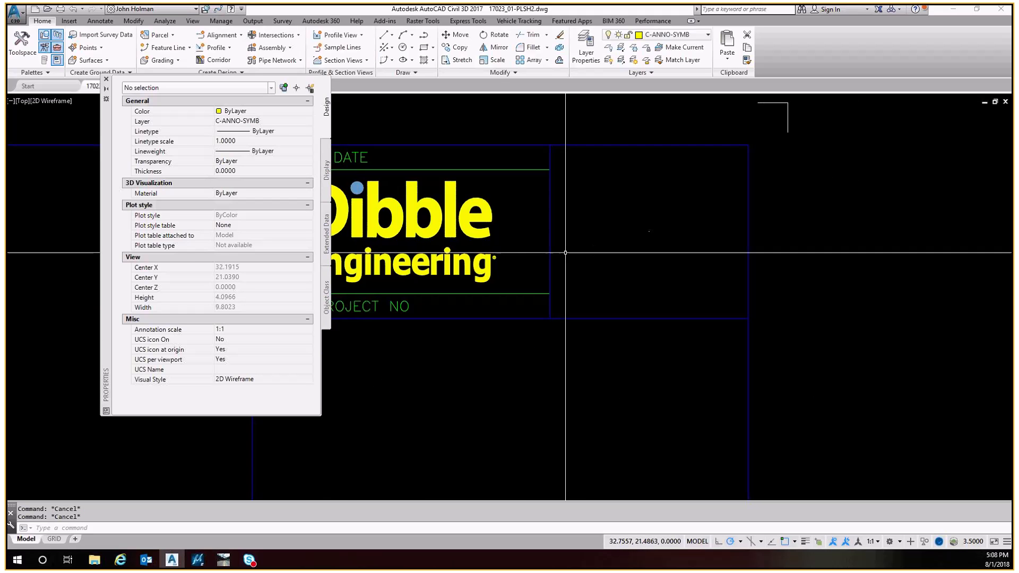
pyautogui.scroll(2, 564, 258)
pyautogui.click(563, 260)
pyautogui.click(529, 229)
pyautogui.scroll(-2, 530, 227)
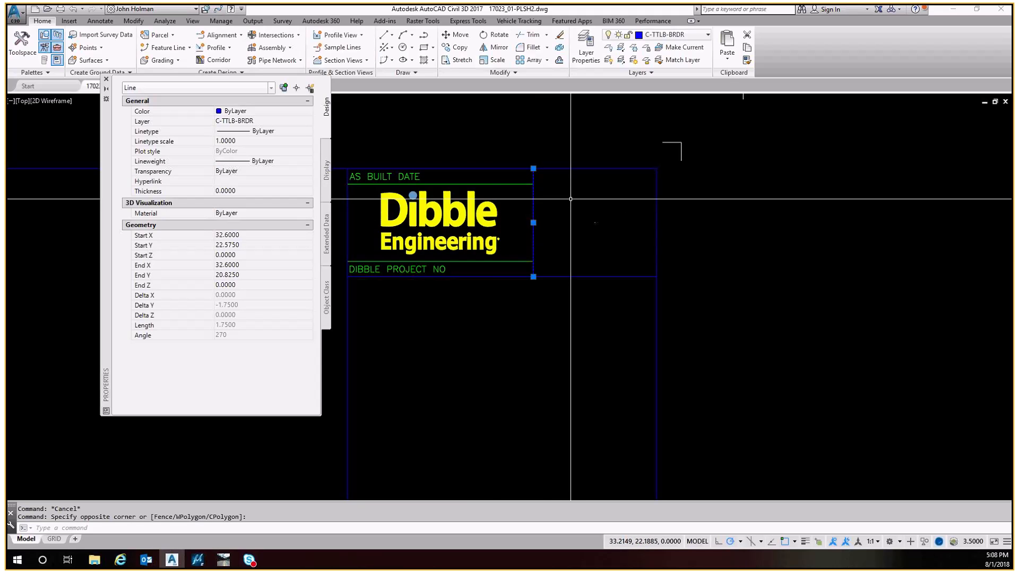
pyautogui.click(233, 305)
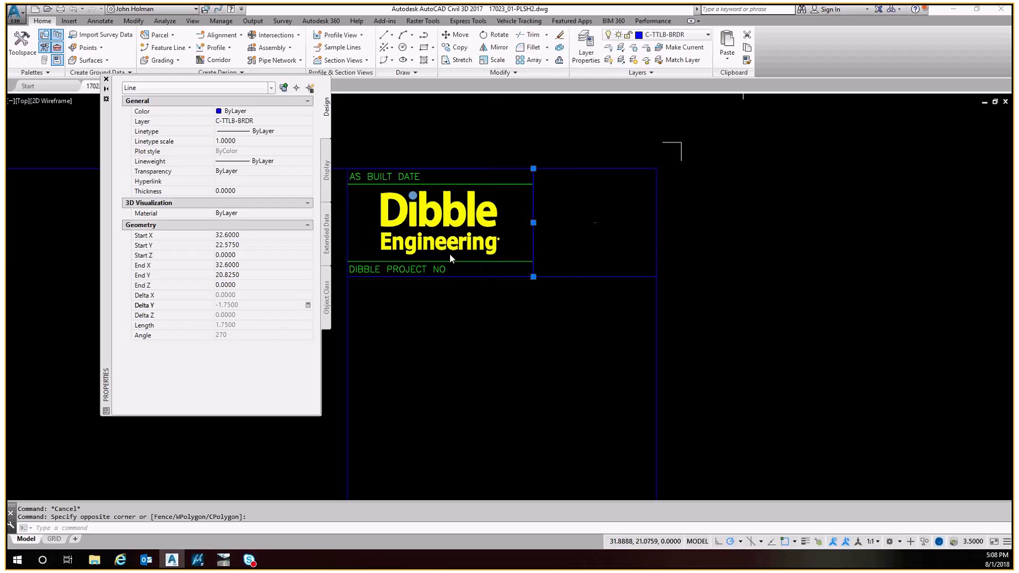
pyautogui.press('Escape')
# Measure the horizontal distance from the logo box's right edge to the next vertical border line
pyautogui.moveTo(556, 237); pyautogui.dragTo(556, 251, button='middle')
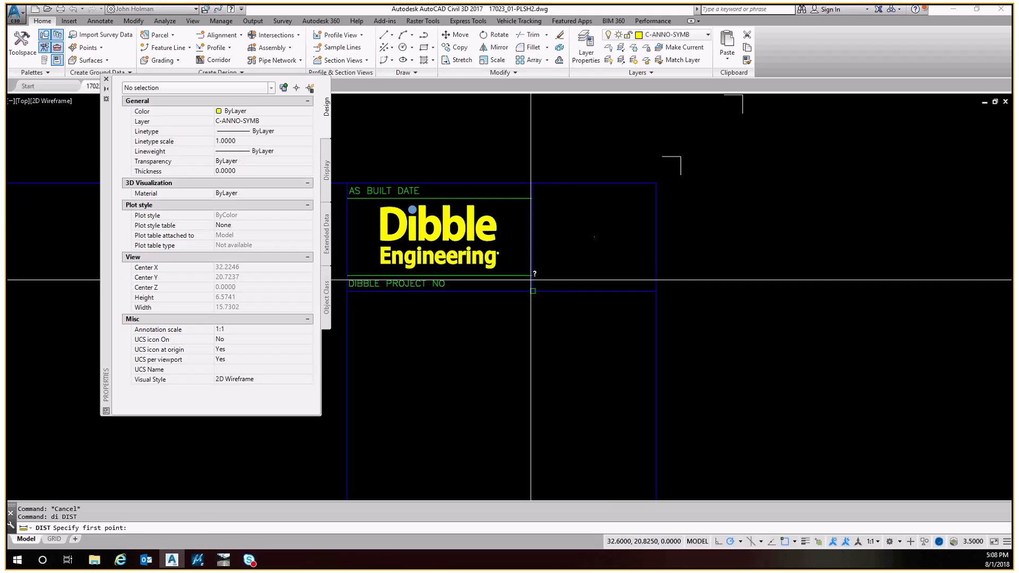
pyautogui.write('di')
pyautogui.press('Return')
pyautogui.click(533, 291)
pyautogui.click(656, 291)
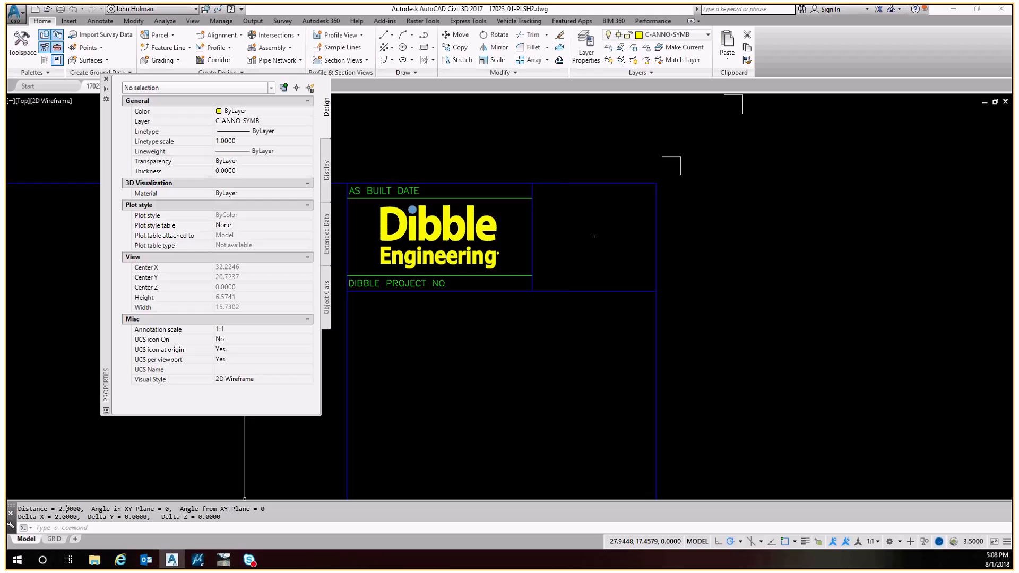
pyautogui.press('Escape')
pyautogui.press('Escape')
pyautogui.moveTo(551, 227); pyautogui.dragTo(547, 260, button='middle')
pyautogui.moveTo(555, 315); pyautogui.dragTo(562, 253, button='middle')
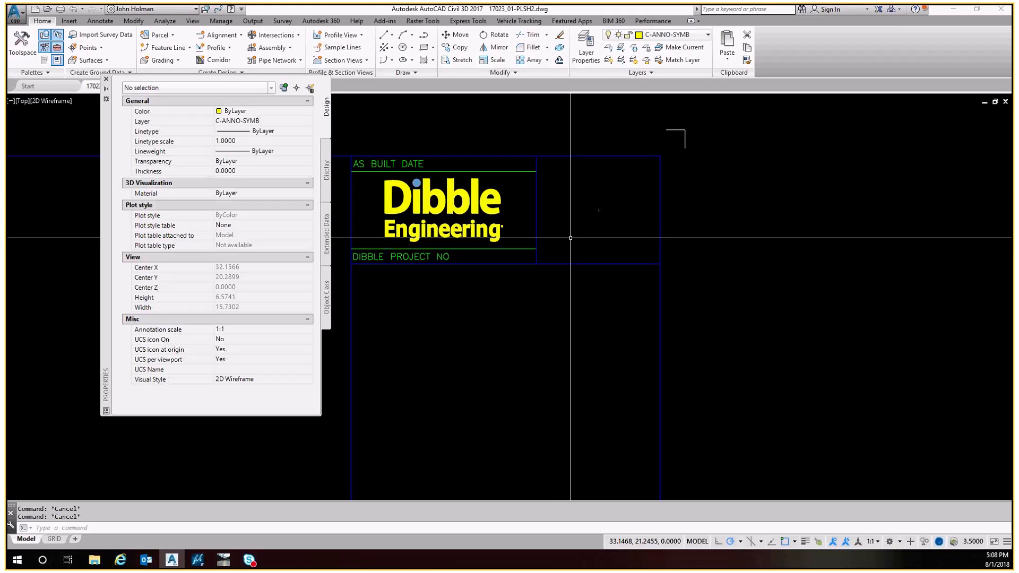
pyautogui.write('len')
pyautogui.press('Return')
pyautogui.write('t')
pyautogui.press('Return')
pyautogui.write('2')
pyautogui.press('Return')
pyautogui.press('Escape')
# Move the DIBBLE PROJECT NO text and the line above it down slightly within the logo box
pyautogui.write('m')
pyautogui.press('Return')
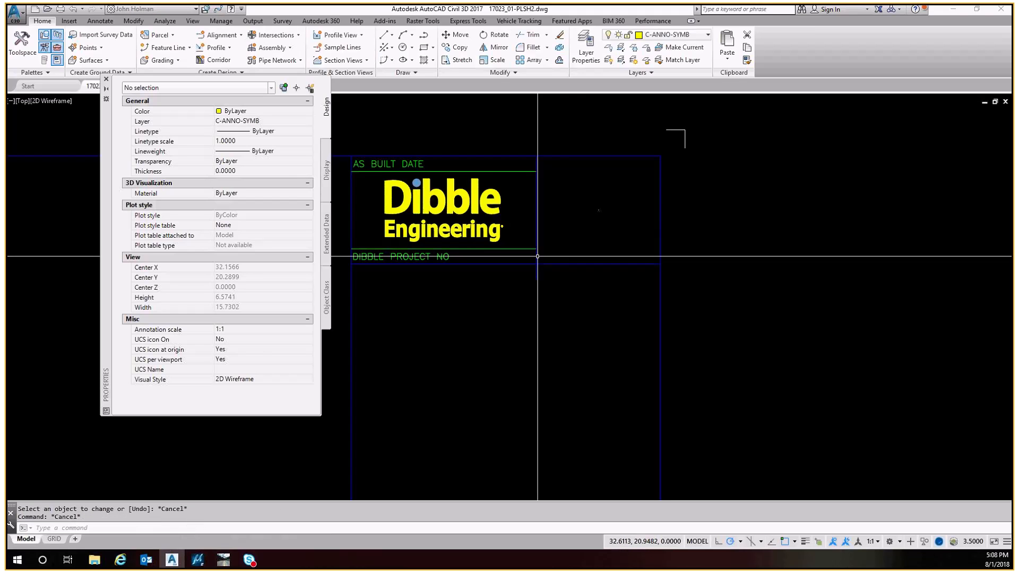
pyautogui.moveTo(540, 255); pyautogui.dragTo(537, 239, button='middle')
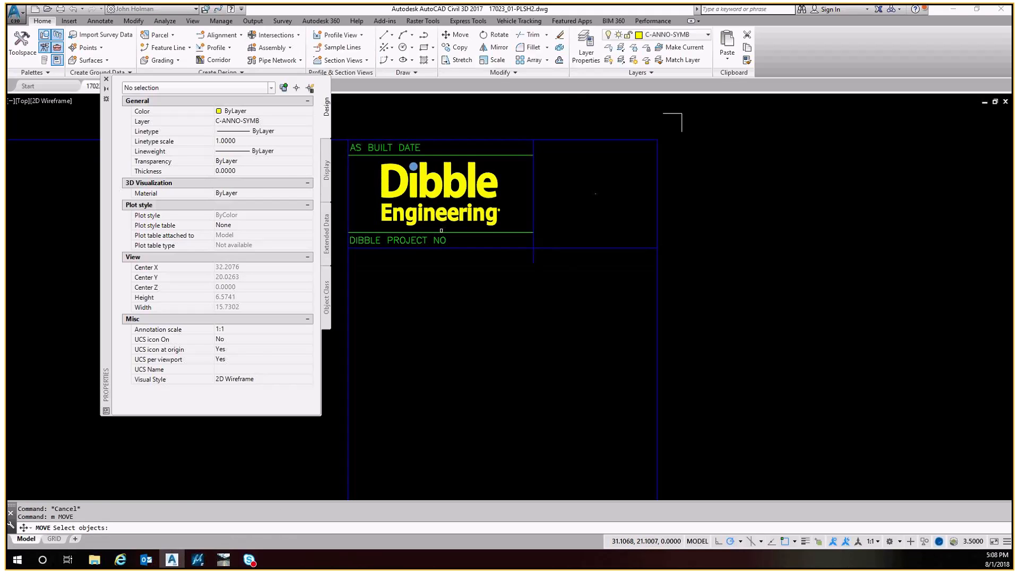
pyautogui.click(420, 240)
pyautogui.press('Return')
pyautogui.click(534, 247)
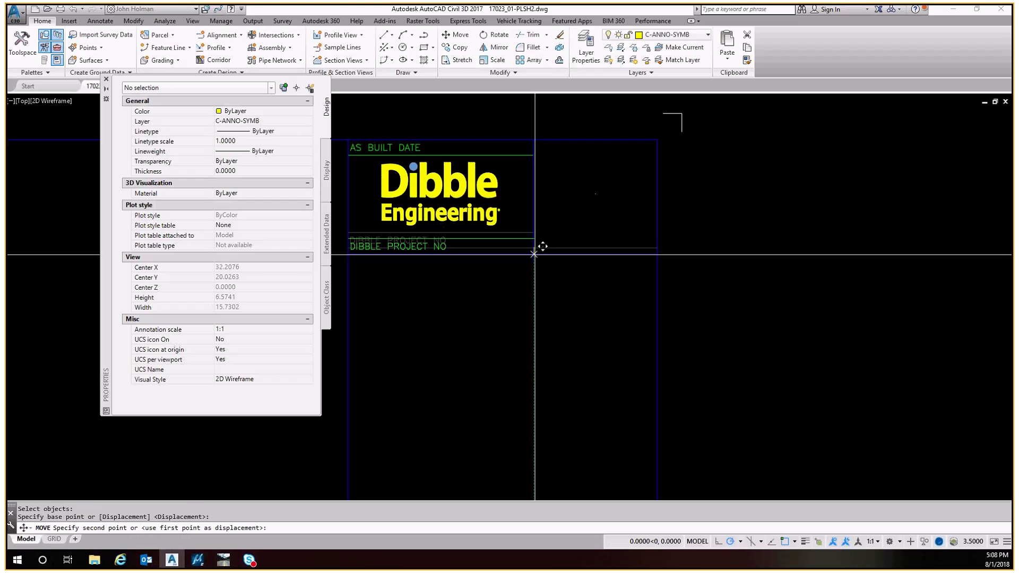
pyautogui.click(535, 262)
# Relocate the Defpoints point to the midpoint between the corners of the empty box right of the logo
pyautogui.moveTo(546, 232); pyautogui.dragTo(586, 260, button='middle')
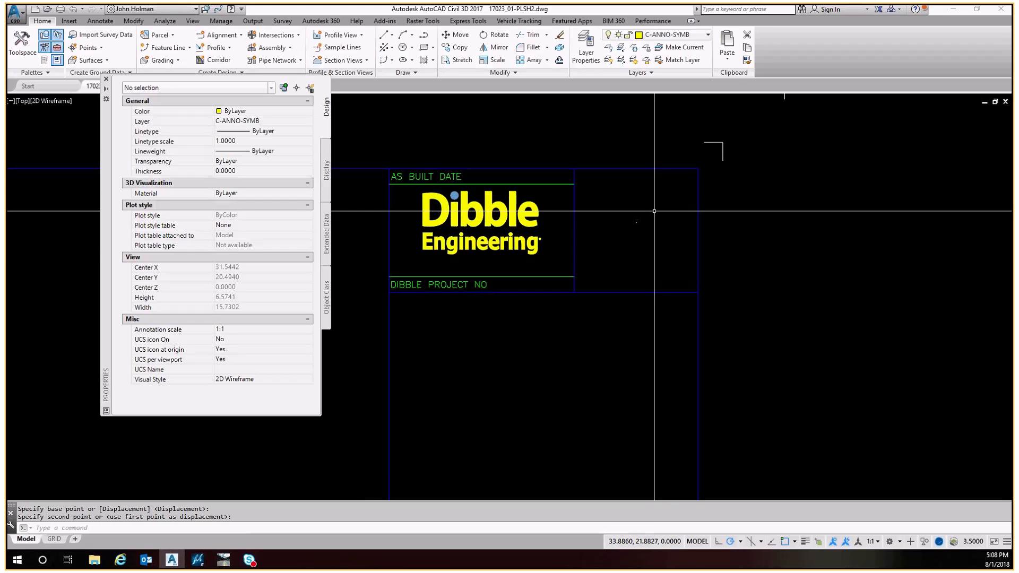
pyautogui.click(627, 211)
pyautogui.click(659, 239)
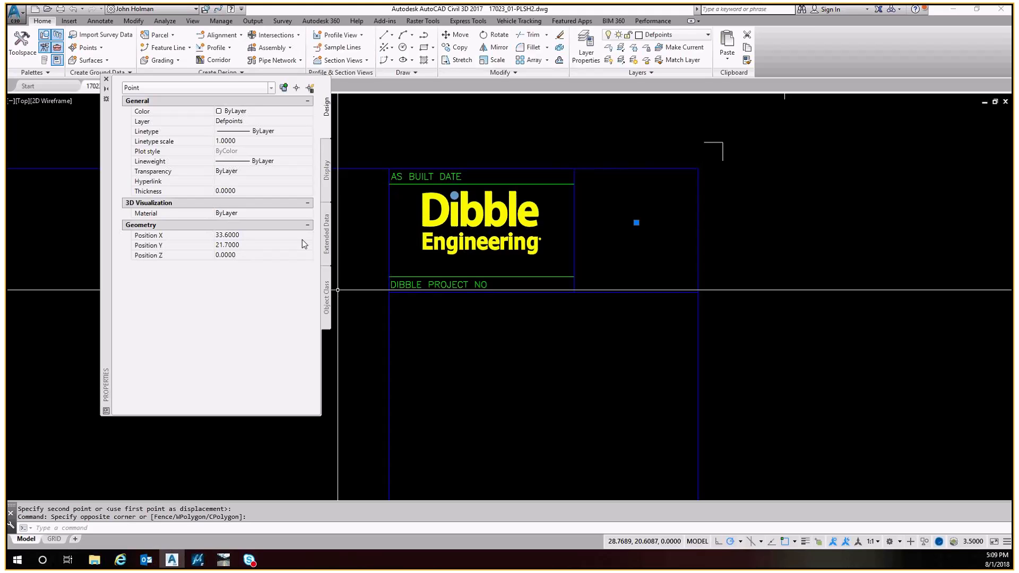
pyautogui.click(636, 222)
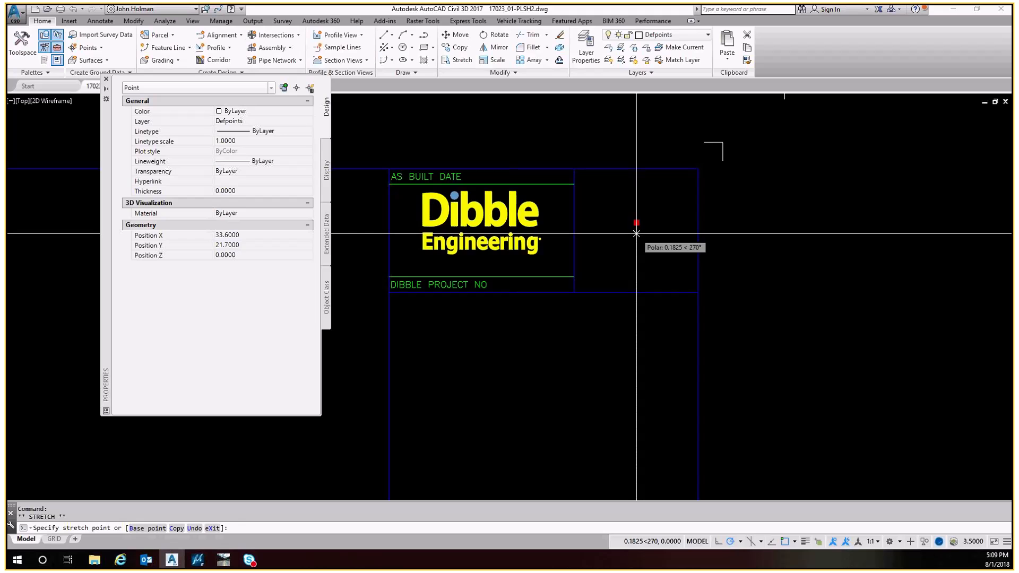
pyautogui.moveTo(651, 220); pyautogui.dragTo(659, 263, button='middle')
pyautogui.click(667, 231)
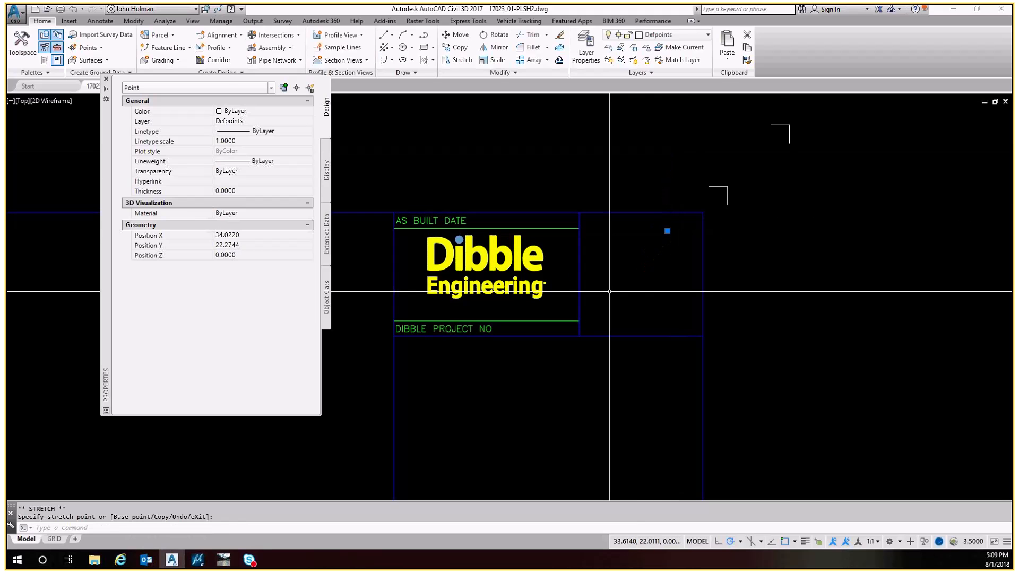
pyautogui.click(667, 231)
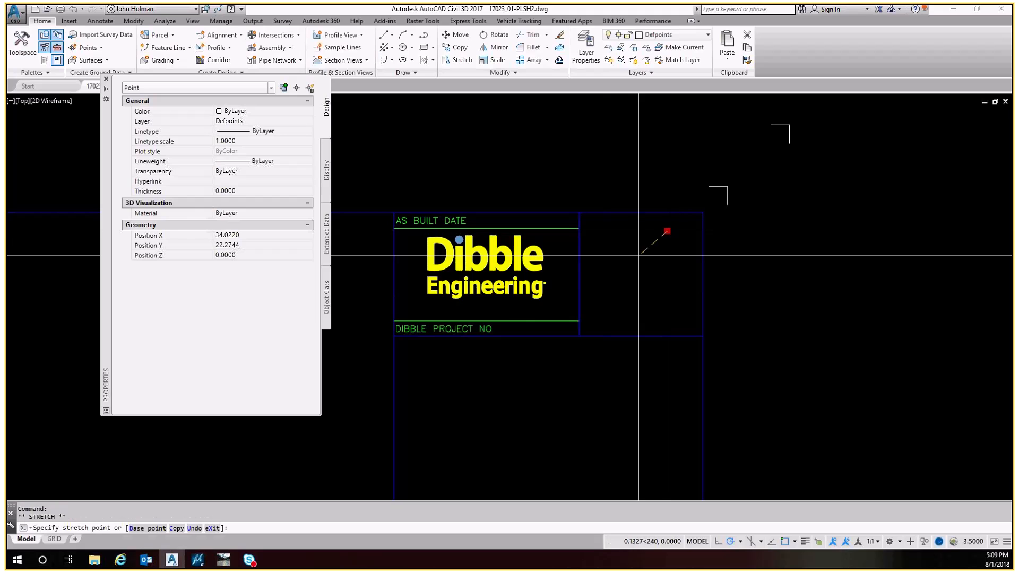
pyautogui.keyDown('shift'); pyautogui.rightClick(627, 254); pyautogui.keyUp('shift')
pyautogui.click(675, 285)
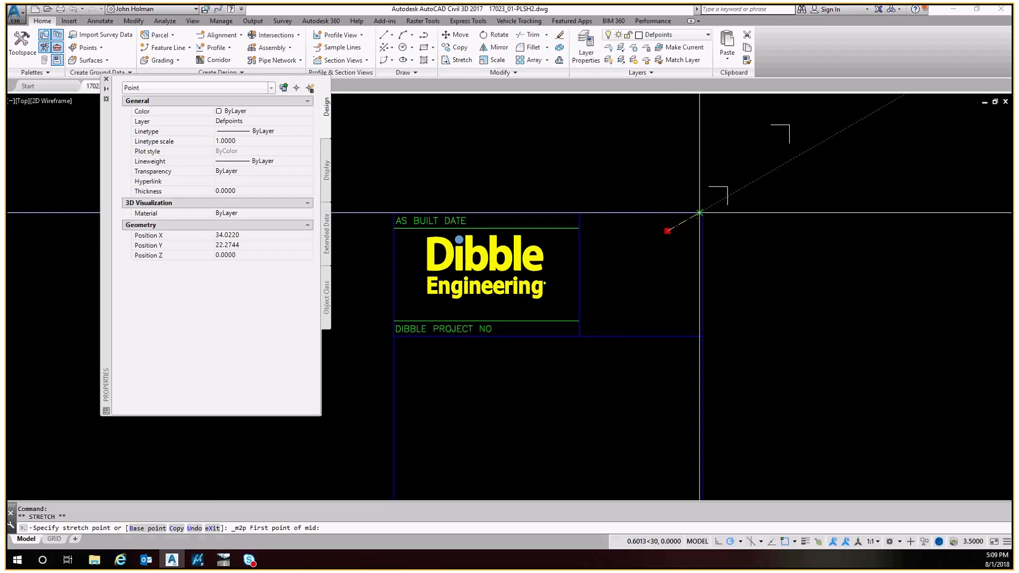
pyautogui.click(699, 213)
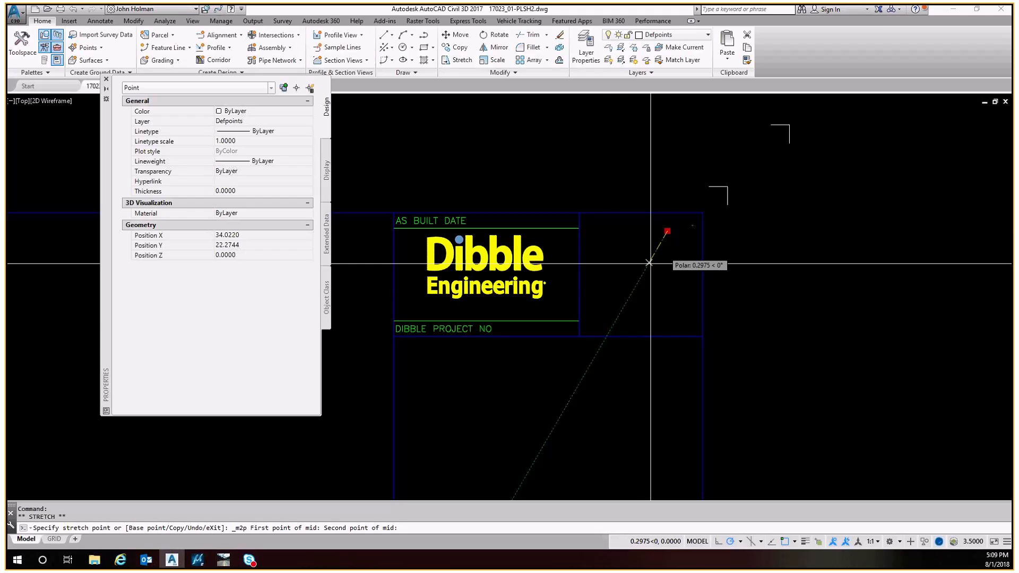
pyautogui.click(584, 340)
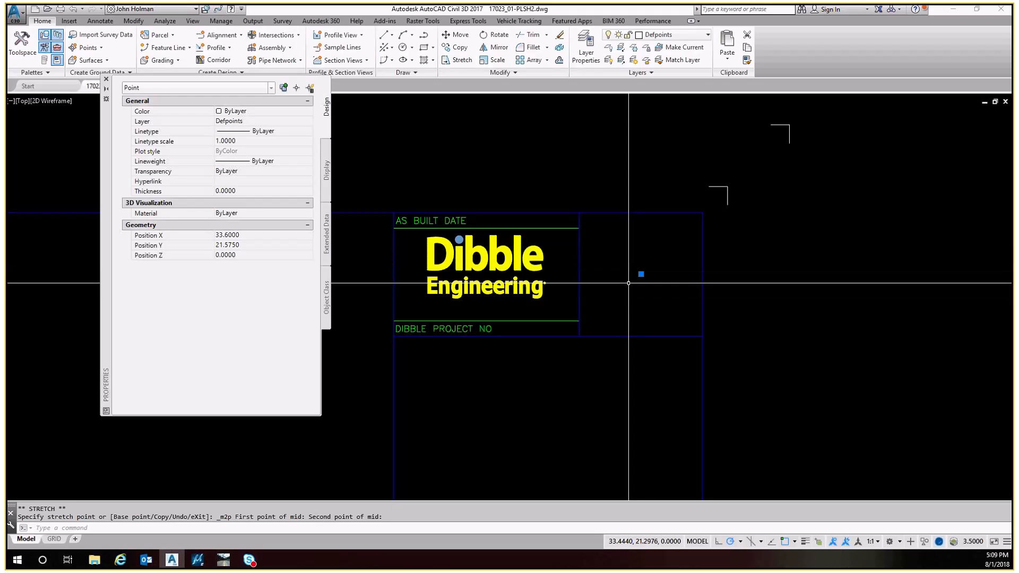
pyautogui.press('Escape')
# Draw two temporary polylines across the empty box right of the logo
pyautogui.write('pl')
pyautogui.press('Return')
pyautogui.click(580, 214)
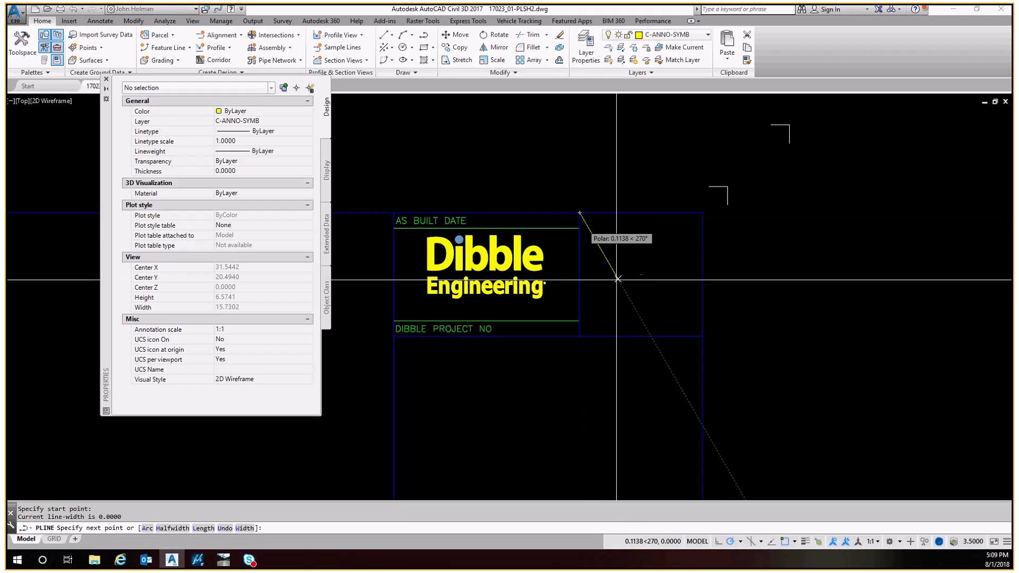
pyautogui.click(703, 336)
pyautogui.press('Escape')
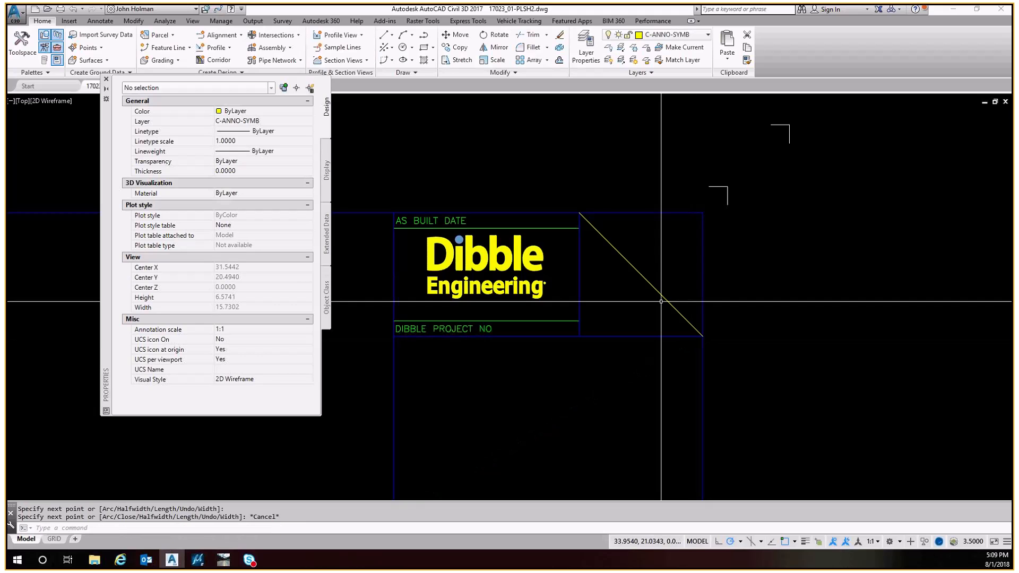
pyautogui.press('Return')
pyautogui.click(642, 275)
pyautogui.click(665, 234)
pyautogui.press('Escape')
# Zoom in on the point where the temporary polylines cross, then erase both polylines
pyautogui.click(606, 260)
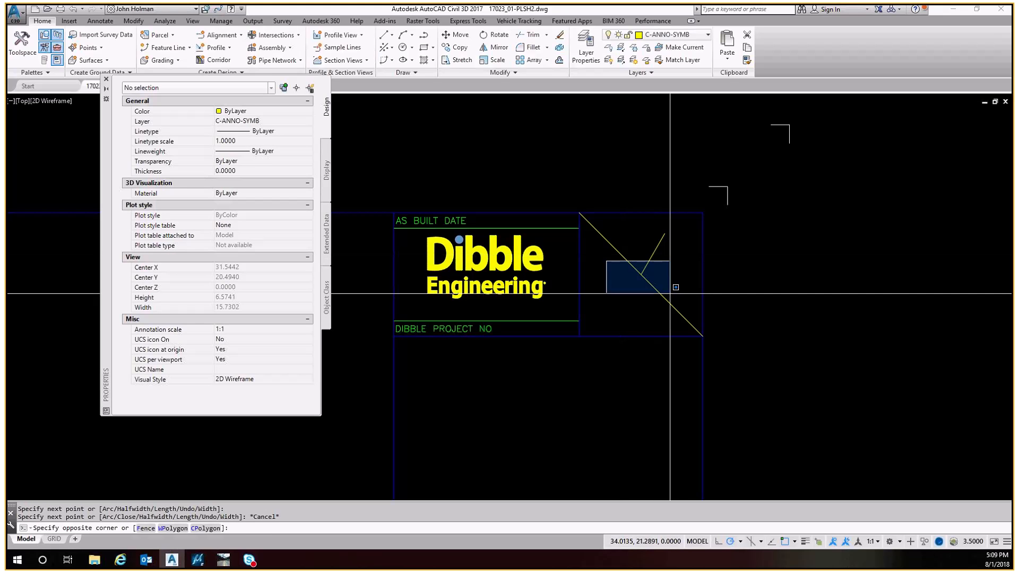
pyautogui.click(674, 293)
pyautogui.scroll(8, 633, 276)
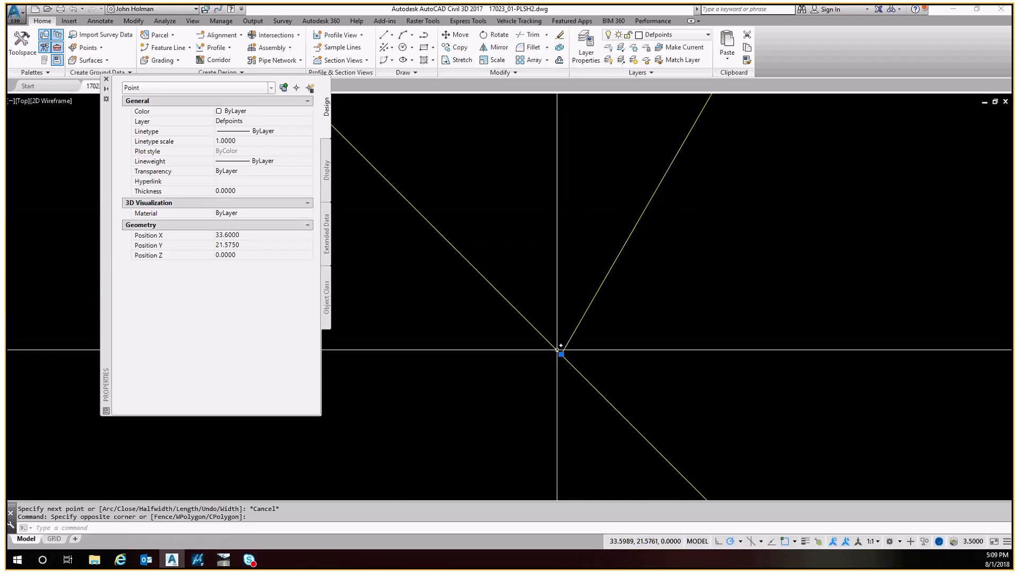
pyautogui.press('Escape')
pyautogui.click(592, 319)
pyautogui.click(528, 272)
pyautogui.write('e')
pyautogui.press('Return')
pyautogui.press('Escape')
pyautogui.scroll(-10, 578, 255)
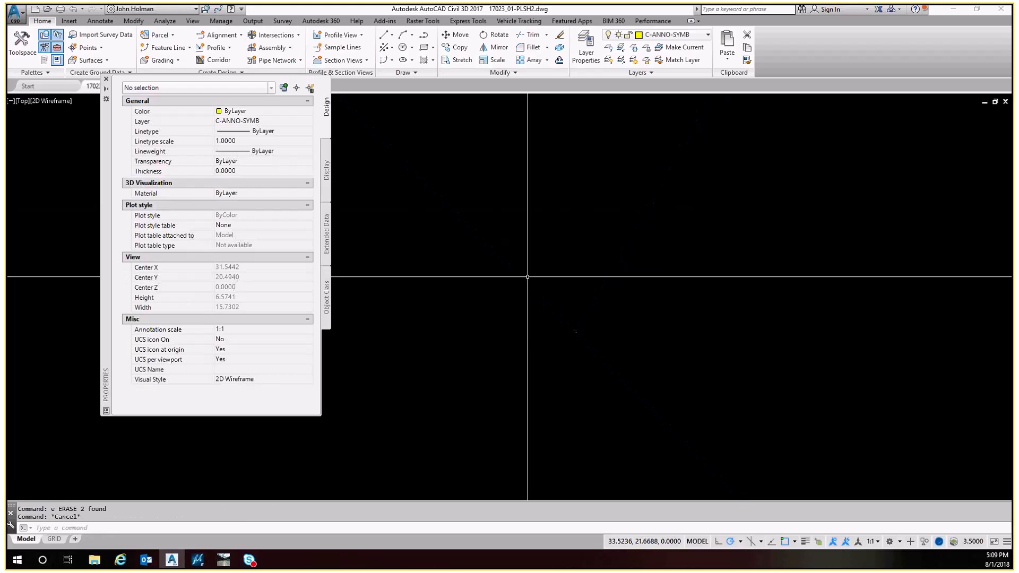
pyautogui.moveTo(526, 258); pyautogui.dragTo(591, 293, button='middle')
pyautogui.scroll(8, 562, 255)
pyautogui.write('co')
pyautogui.press('Return')
pyautogui.click(573, 257)
pyautogui.click(526, 287)
pyautogui.press('Return')
pyautogui.click(607, 287)
pyautogui.middleClick(610, 284)
pyautogui.middleClick(610, 284)
pyautogui.scroll(10, 758, 131)
pyautogui.press('Escape')
# Erase the small object near the upper-right corner of the box right of the logo
pyautogui.click(733, 148)
pyautogui.click(712, 168)
pyautogui.write('e')
pyautogui.press('Return')
pyautogui.press('Escape')
pyautogui.moveTo(989, 169); pyautogui.dragTo(769, 185, button='middle')
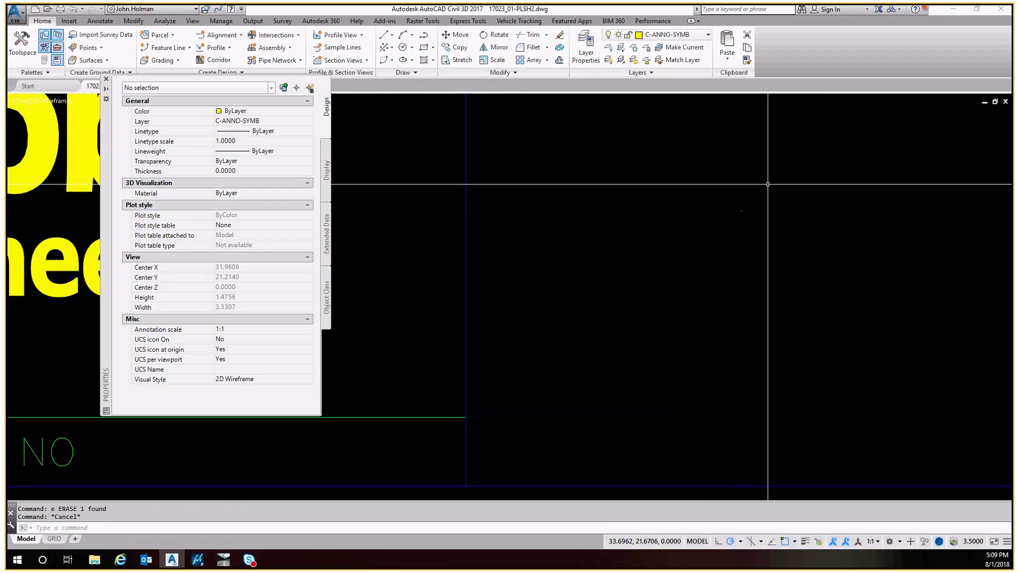
pyautogui.write('co')
pyautogui.press('Return')
pyautogui.click(766, 187)
pyautogui.click(719, 234)
pyautogui.press('Return')
pyautogui.click(742, 210)
pyautogui.press('Escape')
pyautogui.press('Escape')
# Copy the Defpoints point to the midpoint between the opposite corners of the Dibble logo box
pyautogui.press('Return')
pyautogui.click(754, 199)
pyautogui.click(724, 223)
pyautogui.press('Return')
pyautogui.click(741, 211)
pyautogui.scroll(-4, 797, 249)
pyautogui.keyDown('shift'); pyautogui.rightClick(654, 195); pyautogui.keyUp('shift')
pyautogui.click(690, 228)
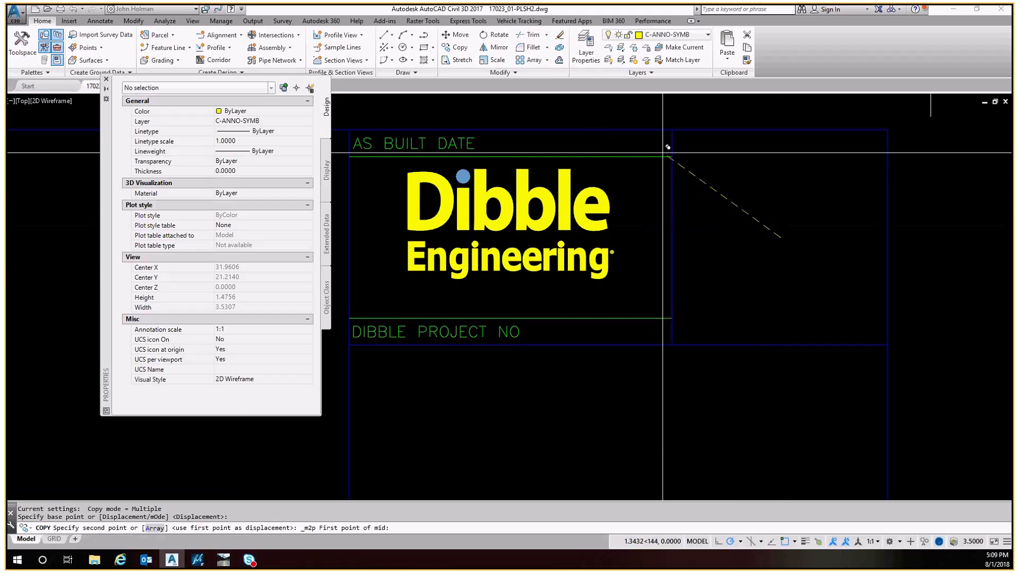
pyautogui.click(667, 151)
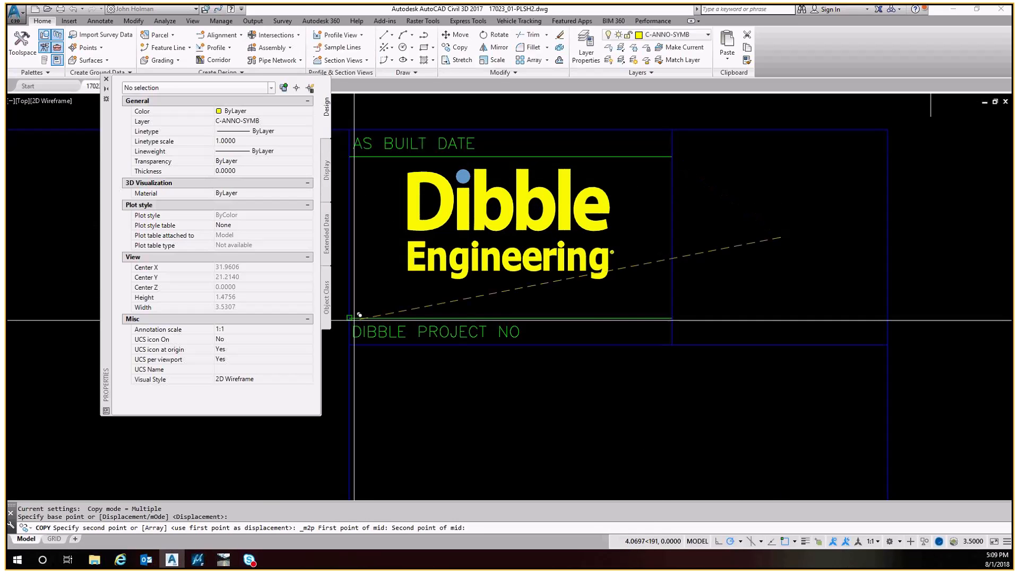
pyautogui.click(352, 318)
pyautogui.press('Return')
# Move the Dibble logo block down onto the copied point so it sits centred in its box
pyautogui.click(507, 226)
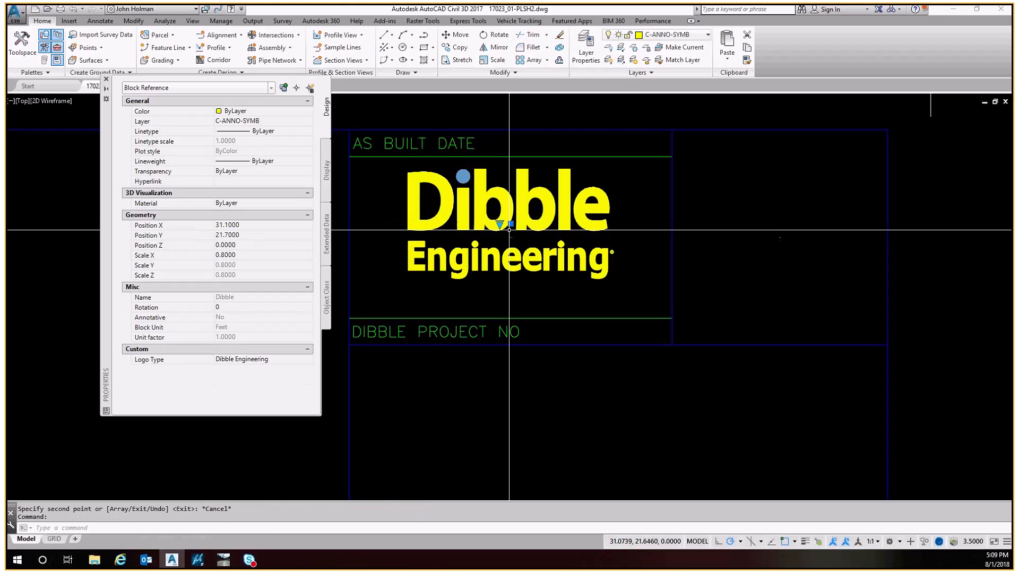
pyautogui.click(509, 224)
pyautogui.click(511, 236)
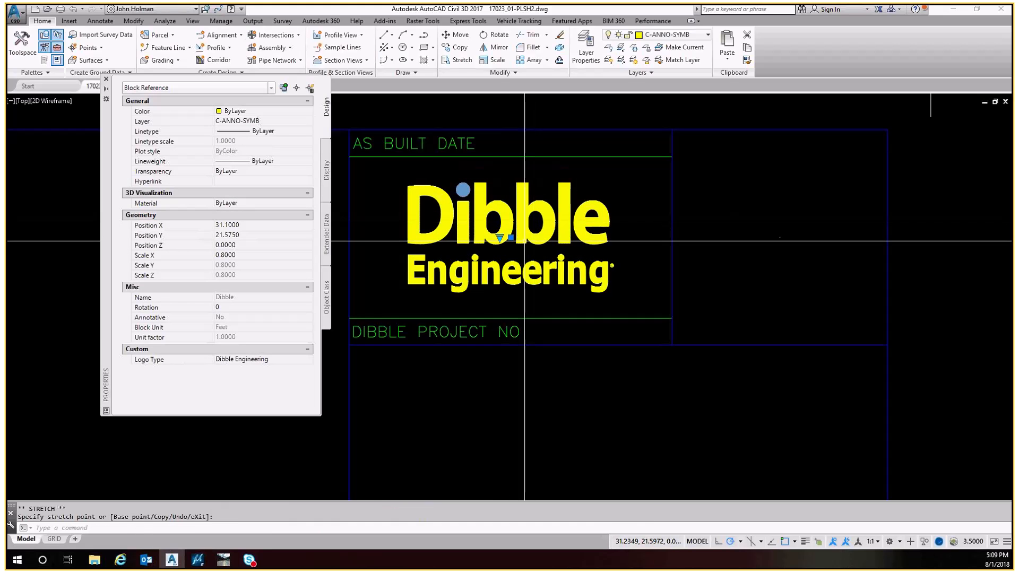
pyautogui.moveTo(486, 201); pyautogui.dragTo(511, 267, button='middle')
pyautogui.press('Escape')
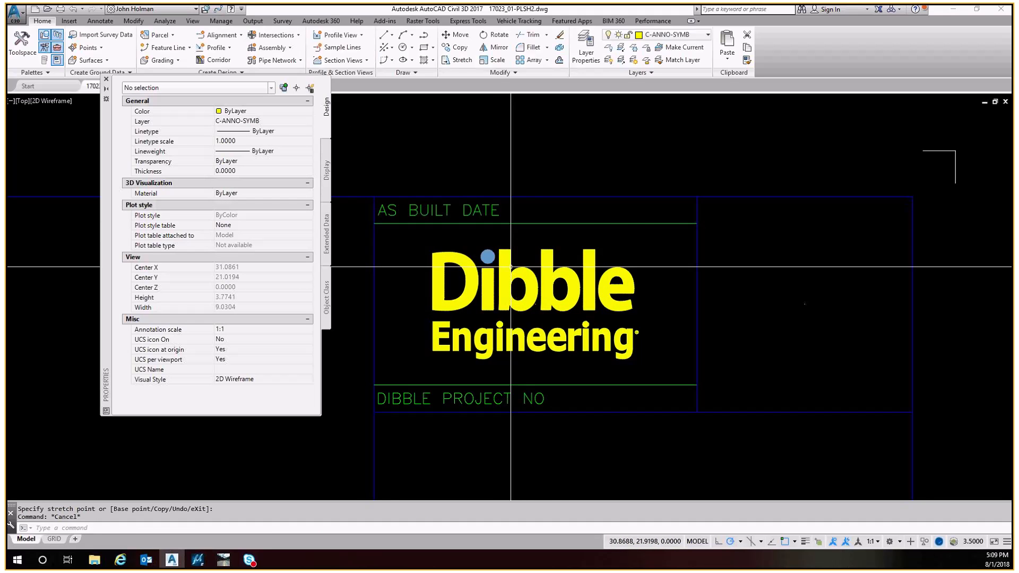
# Edit the DIBBLE PROJECT NO label to add the project number 1017023.01
pyautogui.moveTo(539, 400); pyautogui.dragTo(552, 288, button='middle')
pyautogui.press('Escape')
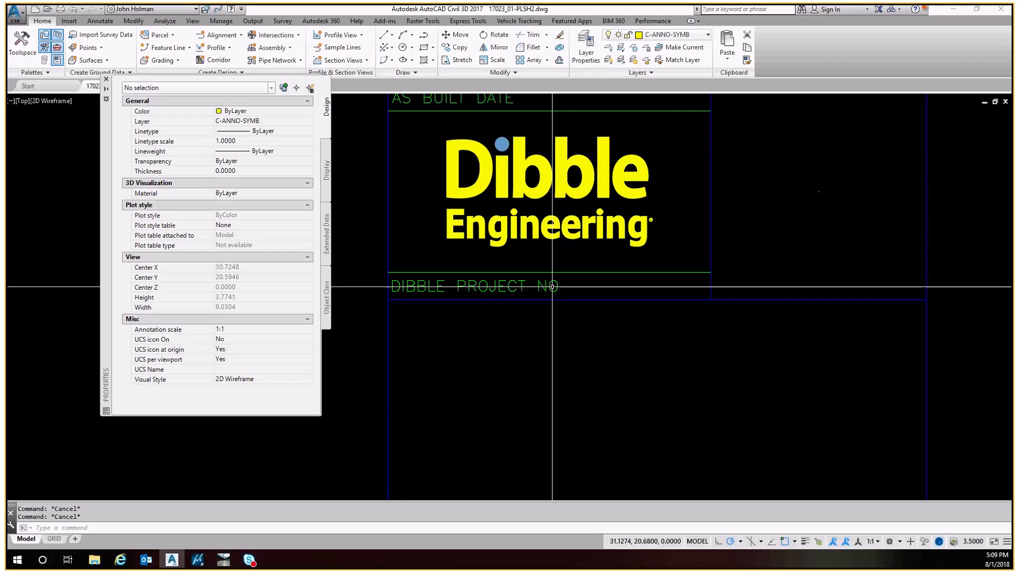
pyautogui.write('ed')
pyautogui.press('Return')
pyautogui.click(551, 287)
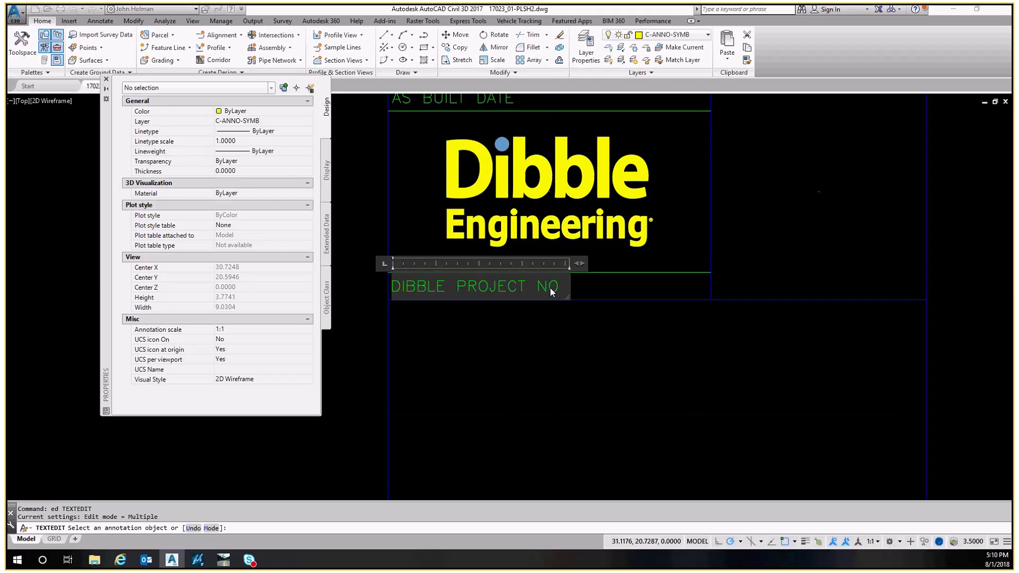
pyautogui.press('Return')
pyautogui.write('10170230.1')
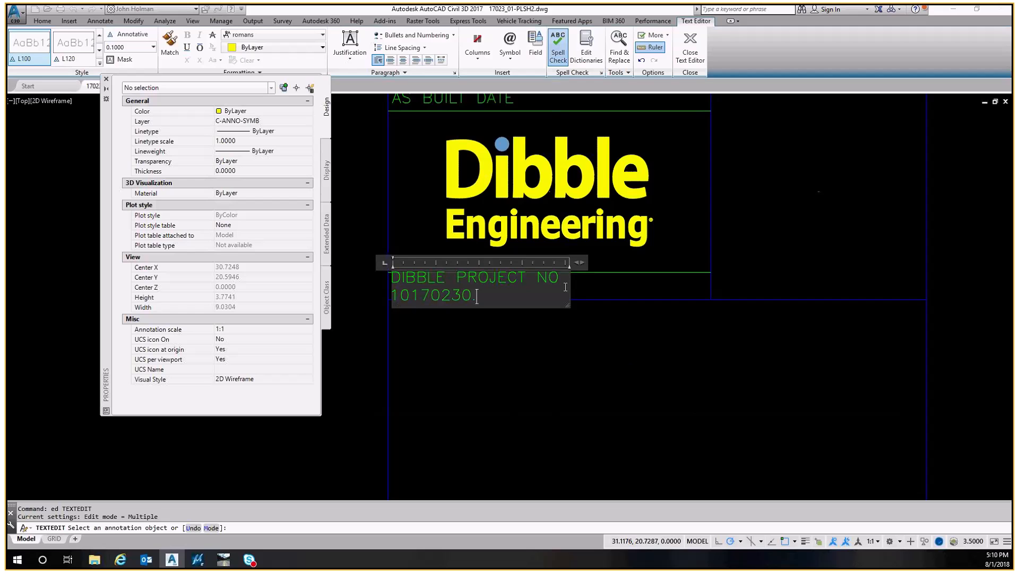
pyautogui.press('BackSpace')
pyautogui.press('BackSpace')
pyautogui.press('BackSpace')
pyautogui.write('.01')
# Widen the project number label's text box so it fits on one line, then close the text editor
pyautogui.moveTo(582, 261); pyautogui.dragTo(683, 261)
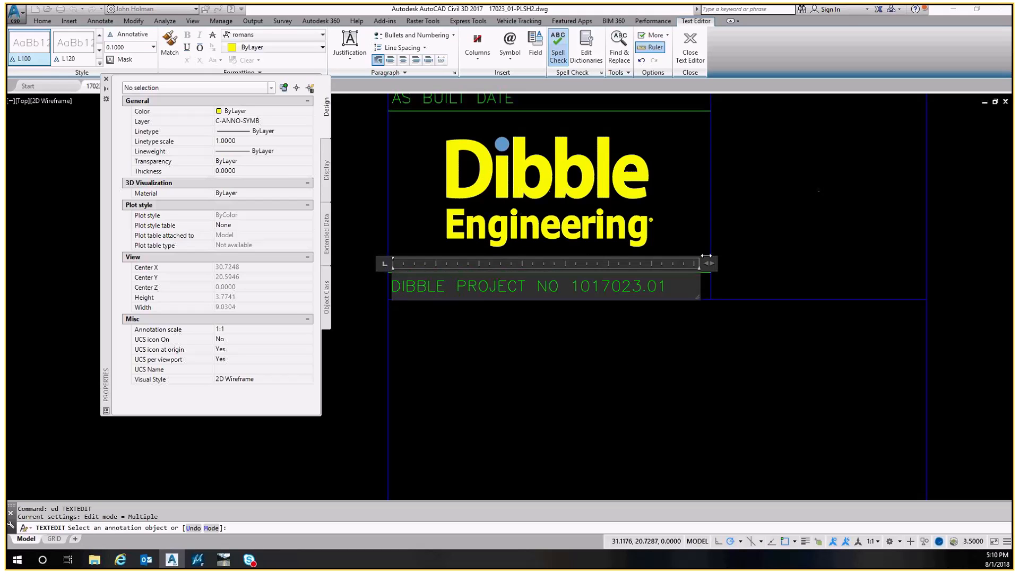
pyautogui.click(683, 257)
pyautogui.press('Escape')
# Set the defined width of the TOWN OF QUEEN CREEK title text to 3.8
pyautogui.scroll(-4, 602, 241)
pyautogui.moveTo(566, 251); pyautogui.dragTo(540, 174, button='middle')
pyautogui.moveTo(566, 309); pyautogui.dragTo(564, 308, button='middle')
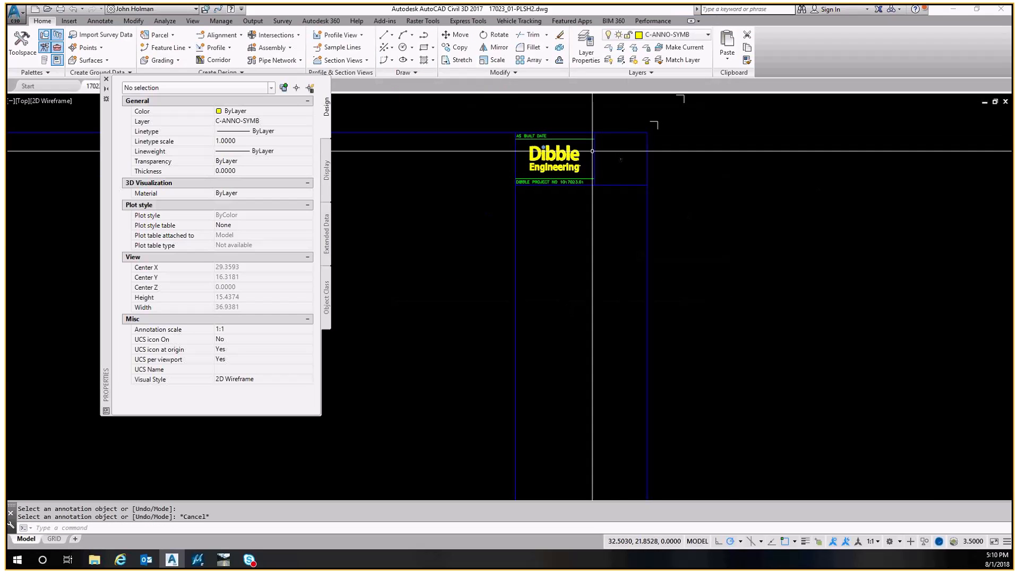
pyautogui.scroll(-2, 573, 200)
pyautogui.moveTo(555, 373); pyautogui.dragTo(597, 254, button='middle')
pyautogui.scroll(6, 608, 369)
pyautogui.moveTo(595, 392); pyautogui.dragTo(590, 327, button='middle')
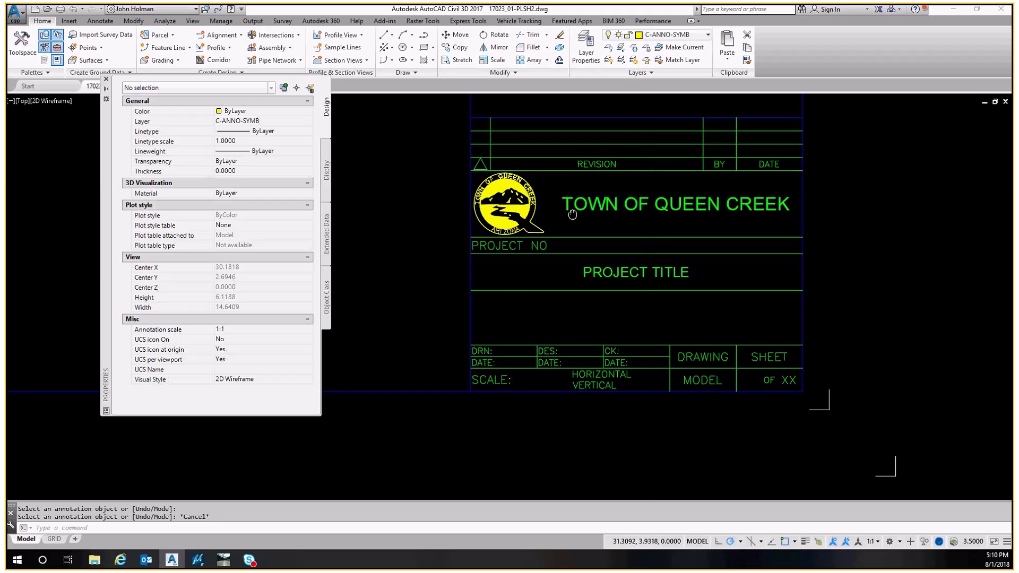
pyautogui.moveTo(592, 220); pyautogui.dragTo(535, 279, button='middle')
pyautogui.moveTo(520, 388)
pyautogui.mouseDown(button='middle')
pyautogui.moveTo(528, 277)
pyautogui.moveTo(548, 302)
pyautogui.moveTo(540, 361)
pyautogui.mouseUp(button='middle')
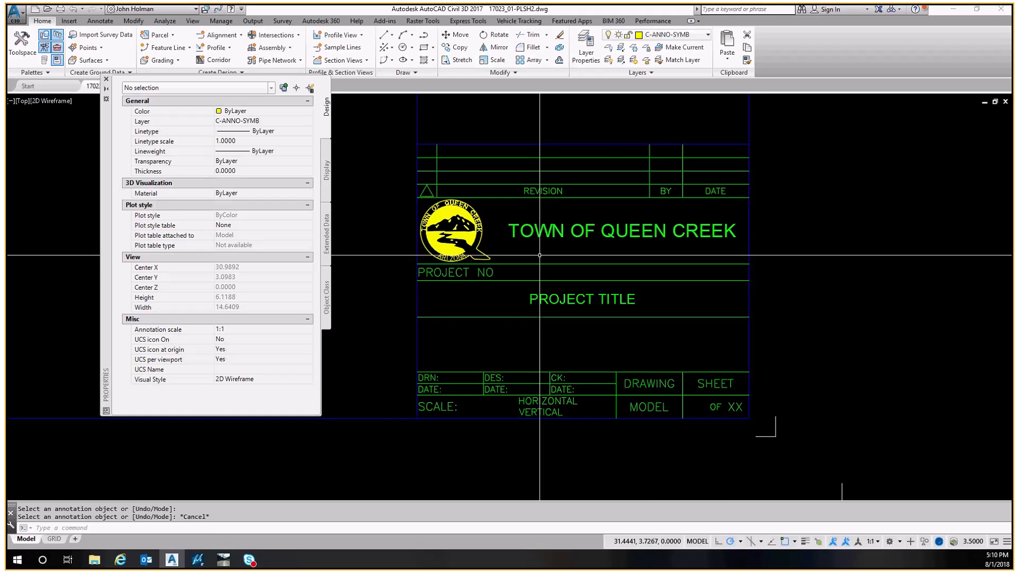
pyautogui.scroll(2, 600, 227)
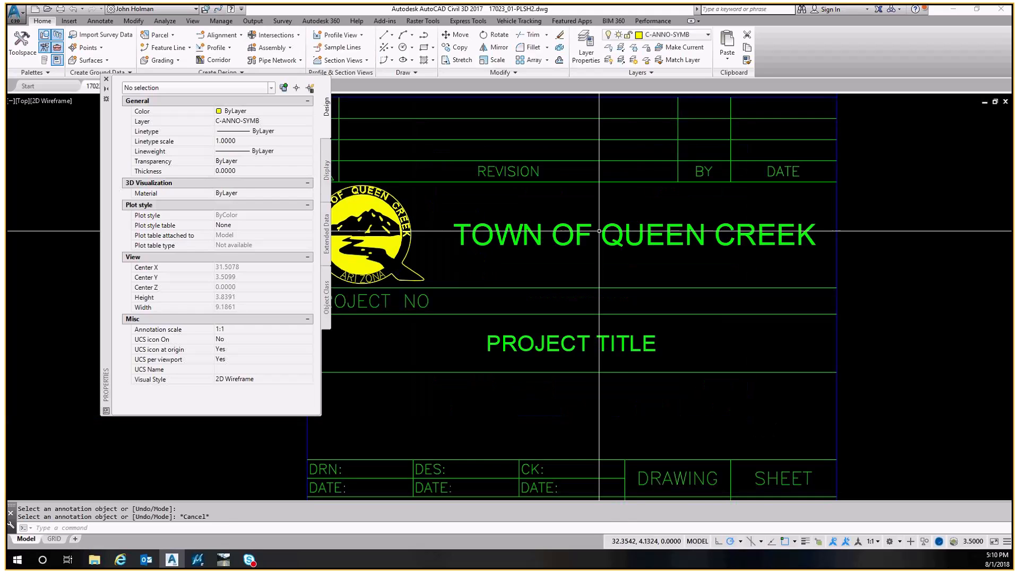
pyautogui.moveTo(599, 231); pyautogui.dragTo(681, 250, button='middle')
pyautogui.press('Escape')
pyautogui.click(648, 223)
pyautogui.click(586, 271)
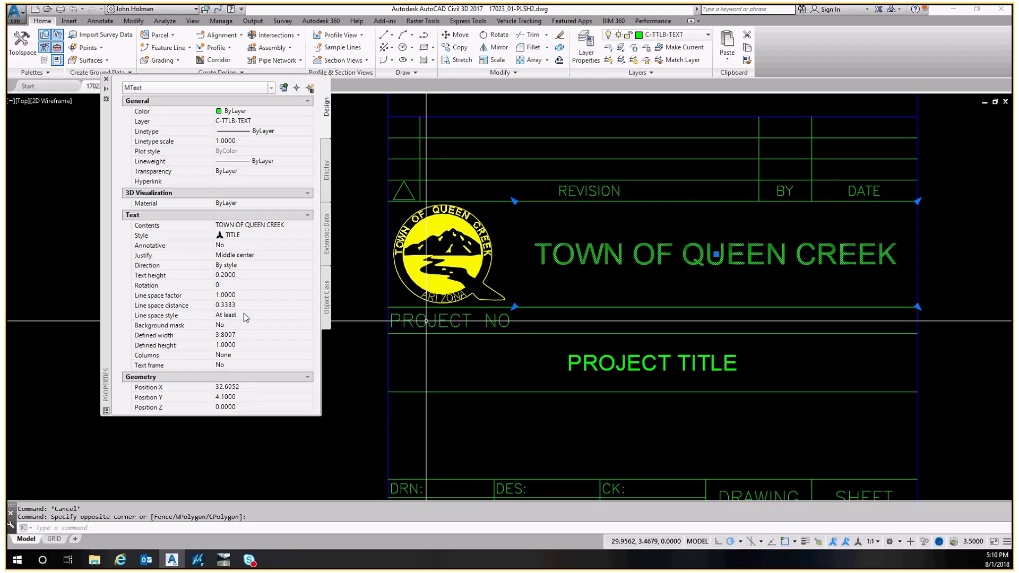
pyautogui.click(244, 338)
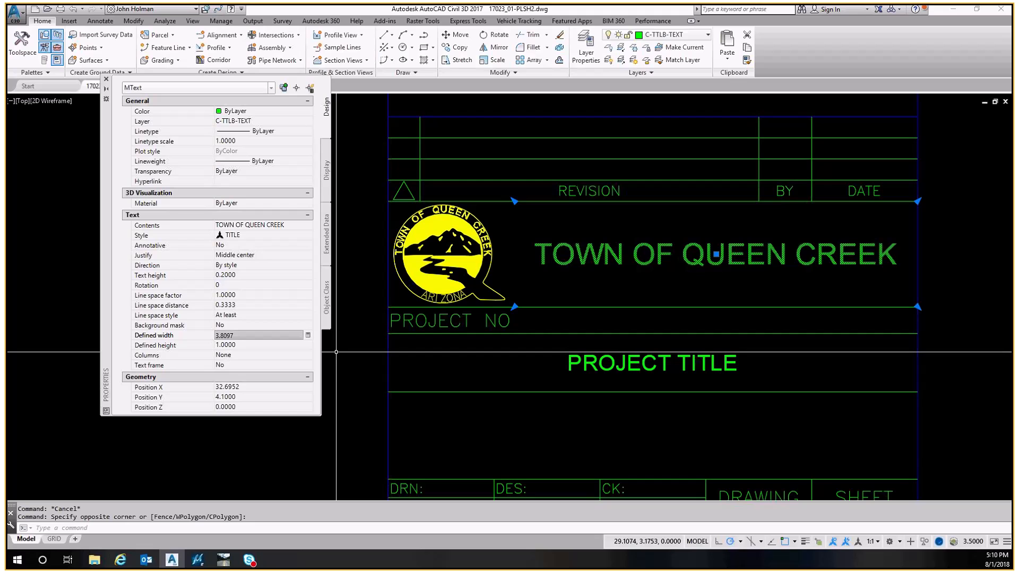
pyautogui.moveTo(237, 338); pyautogui.dragTo(207, 342)
pyautogui.write('3.8')
pyautogui.press('Return')
# Move the TOWN OF QUEEN CREEK title text slightly, snapping to a point on the nearby border line
pyautogui.moveTo(787, 226); pyautogui.dragTo(598, 244, button='middle')
pyautogui.press('Escape')
pyautogui.press('Escape')
pyautogui.write('m')
pyautogui.press('Return')
pyautogui.click(637, 245)
pyautogui.click(623, 276)
pyautogui.press('Return')
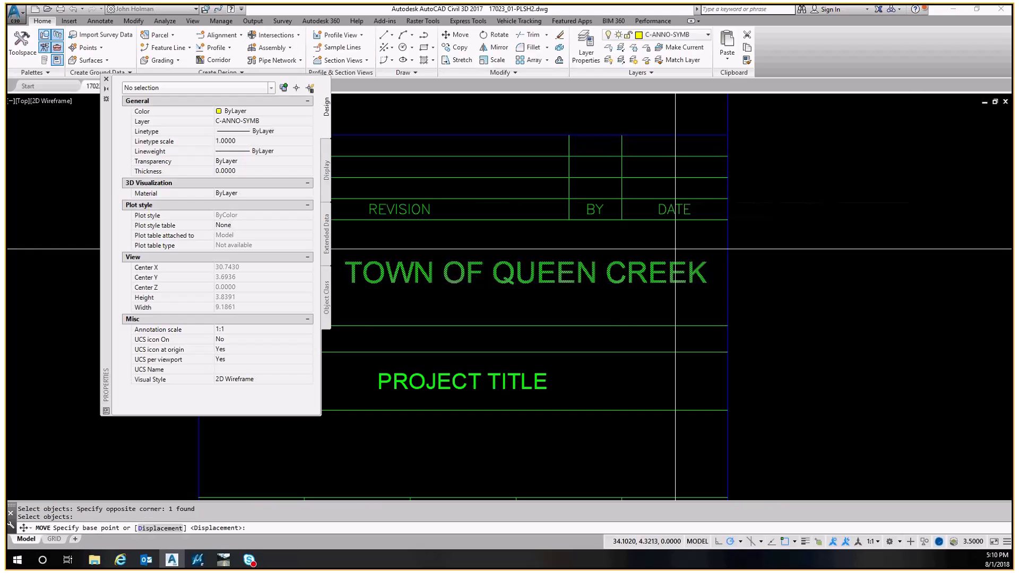
pyautogui.click(672, 260)
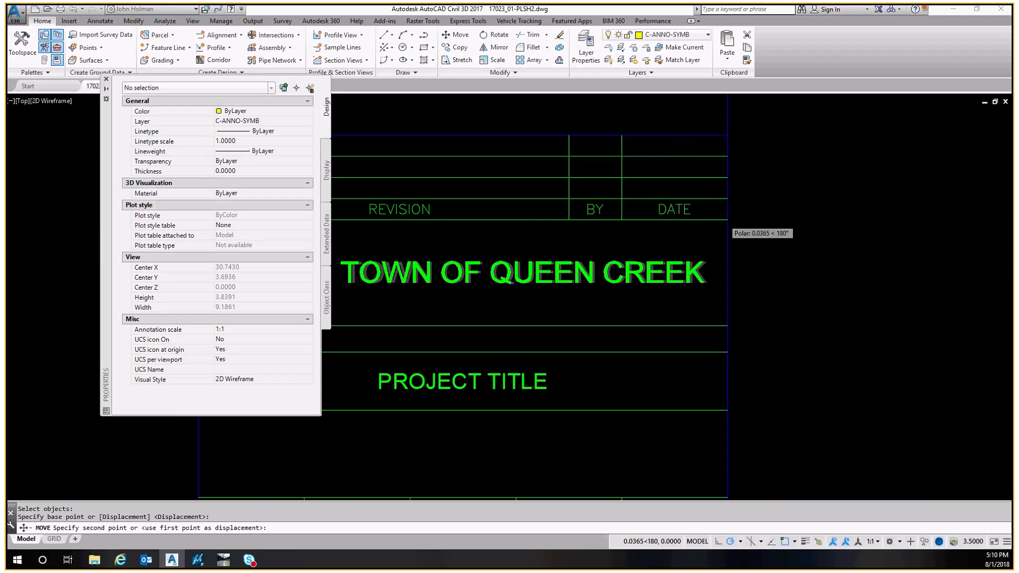
pyautogui.scroll(5, 729, 211)
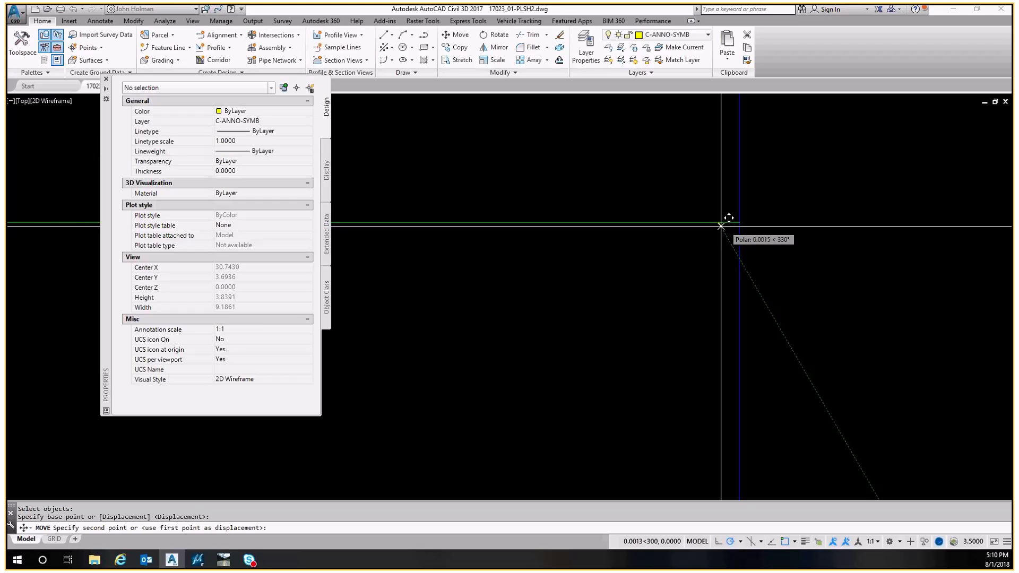
pyautogui.scroll(-5, 721, 227)
pyautogui.keyDown('shift'); pyautogui.rightClick(722, 227); pyautogui.keyUp('shift')
pyautogui.click(724, 230)
# Inspect the Town Queen Creek logo block's position in the title block
pyautogui.scroll(-5, 693, 212)
pyautogui.moveTo(640, 250); pyautogui.dragTo(760, 285, button='middle')
pyautogui.press('Escape')
pyautogui.scroll(5, 582, 239)
pyautogui.moveTo(479, 249); pyautogui.dragTo(535, 254, button='middle')
pyautogui.press('Escape')
pyautogui.click(535, 254)
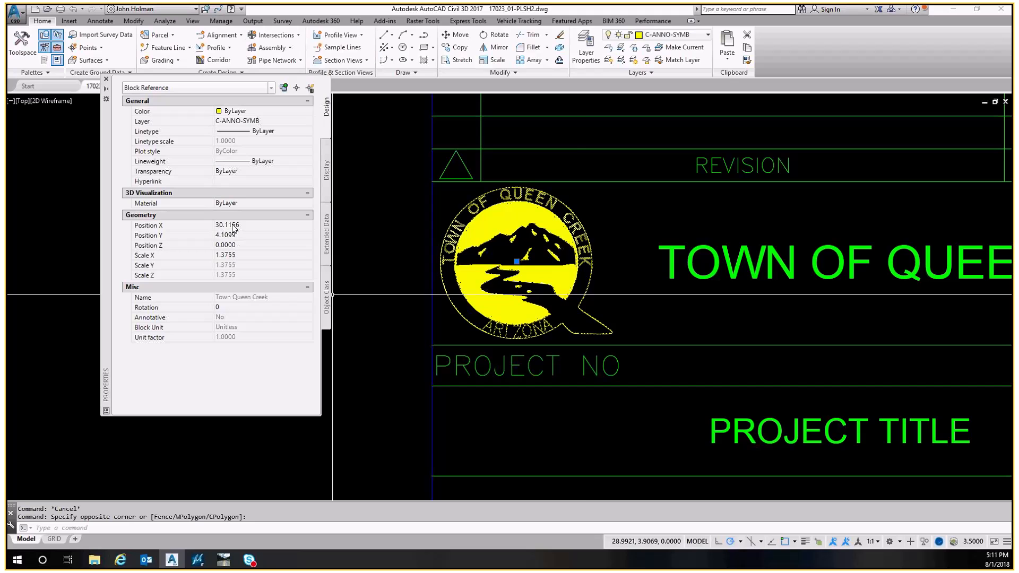
pyautogui.moveTo(568, 226); pyautogui.dragTo(568, 267, button='middle')
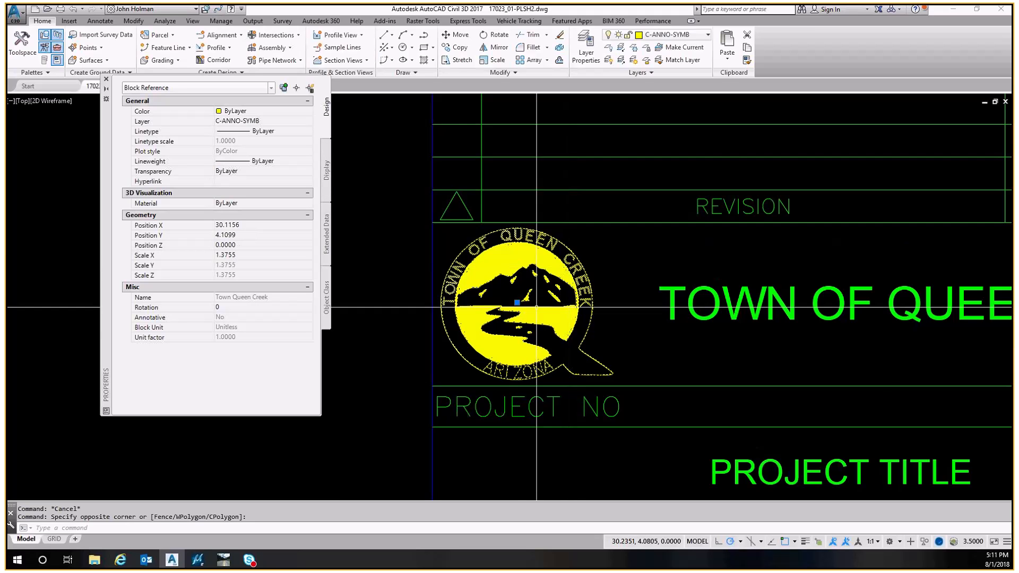
pyautogui.moveTo(512, 355); pyautogui.dragTo(507, 310, button='middle')
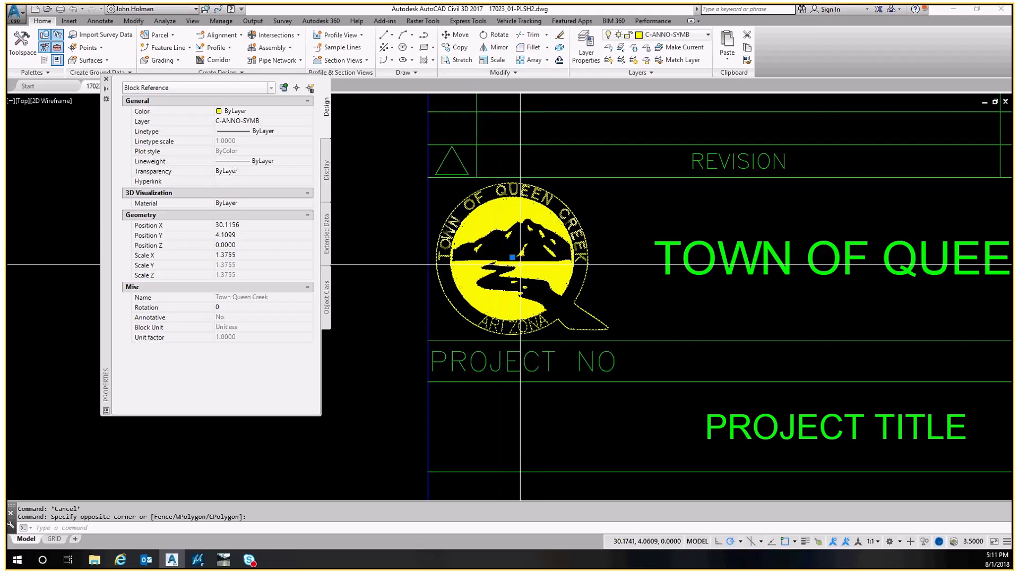
pyautogui.scroll(2, 513, 256)
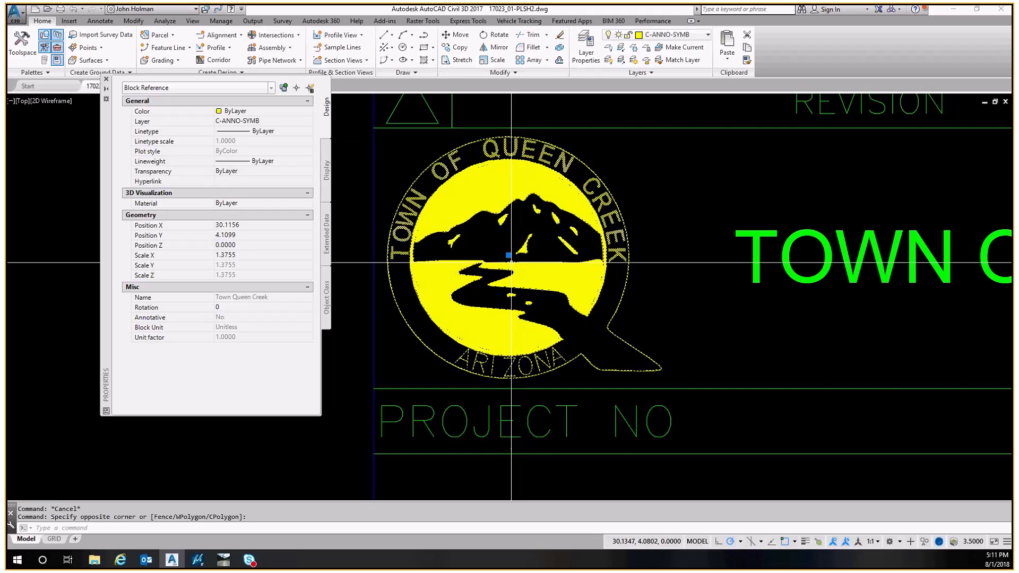
pyautogui.scroll(-2, 465, 284)
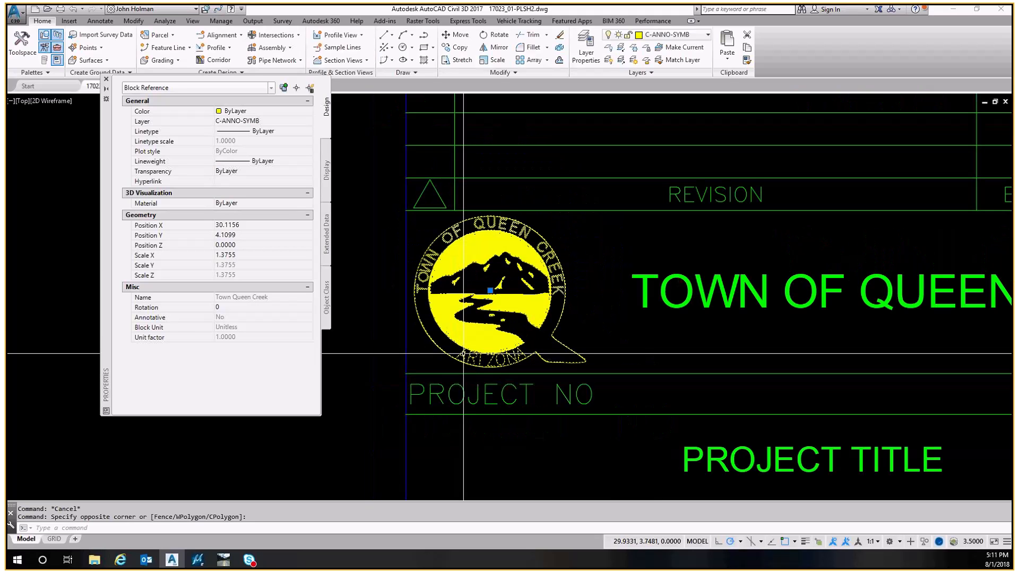
pyautogui.press('Escape')
# Draw a temporary polyline from the lower-left corner of the logo's box, 0.5 units to the right
pyautogui.write('pl')
pyautogui.press('Return')
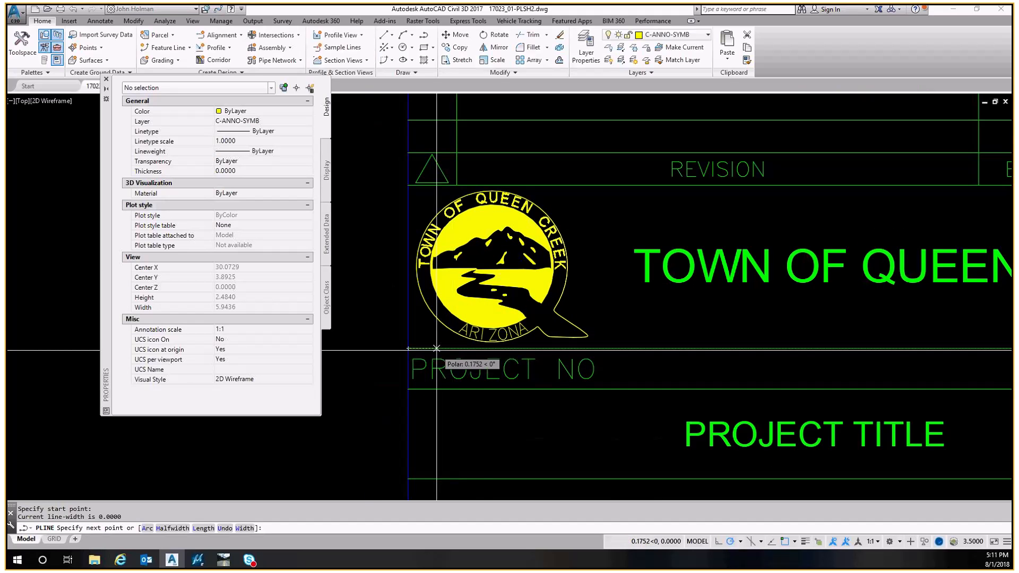
pyautogui.click(407, 349)
pyautogui.write('.')
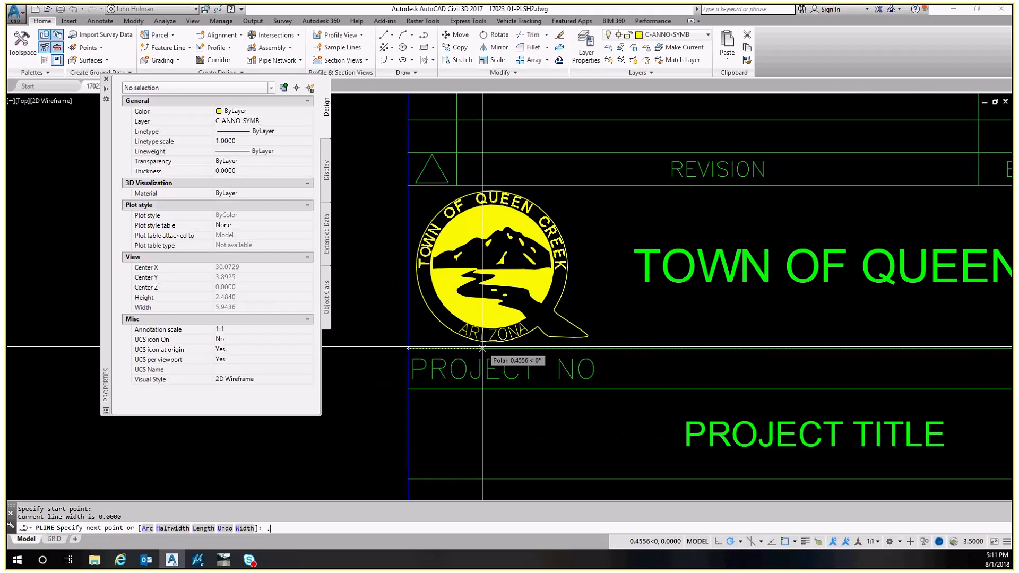
pyautogui.write('5')
pyautogui.press('Return')
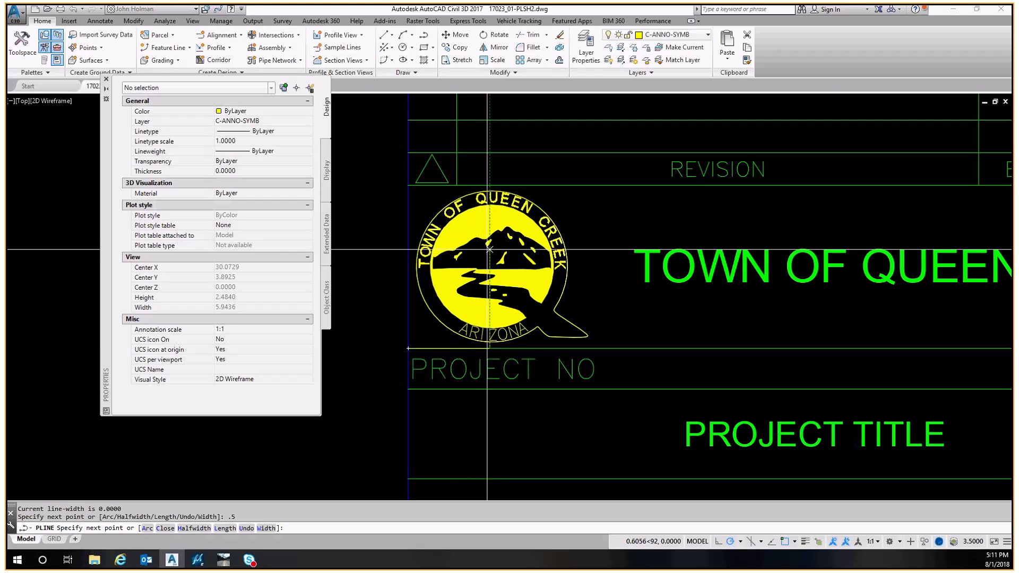
pyautogui.press('Escape')
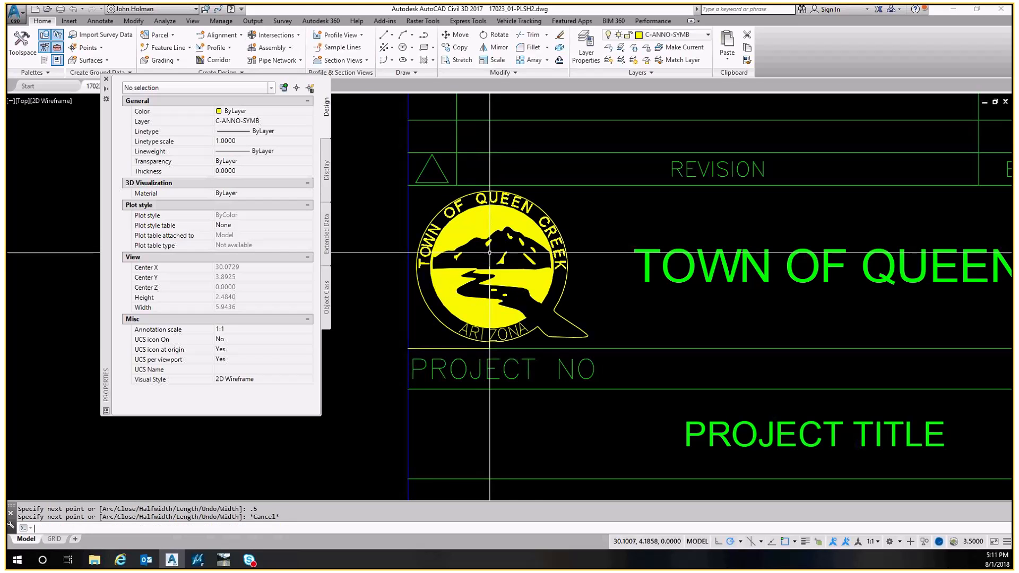
pyautogui.press('Escape')
# Stretch the Queen Creek logo block by its insertion grip onto the temporary polyline's endpoint
pyautogui.click(492, 265)
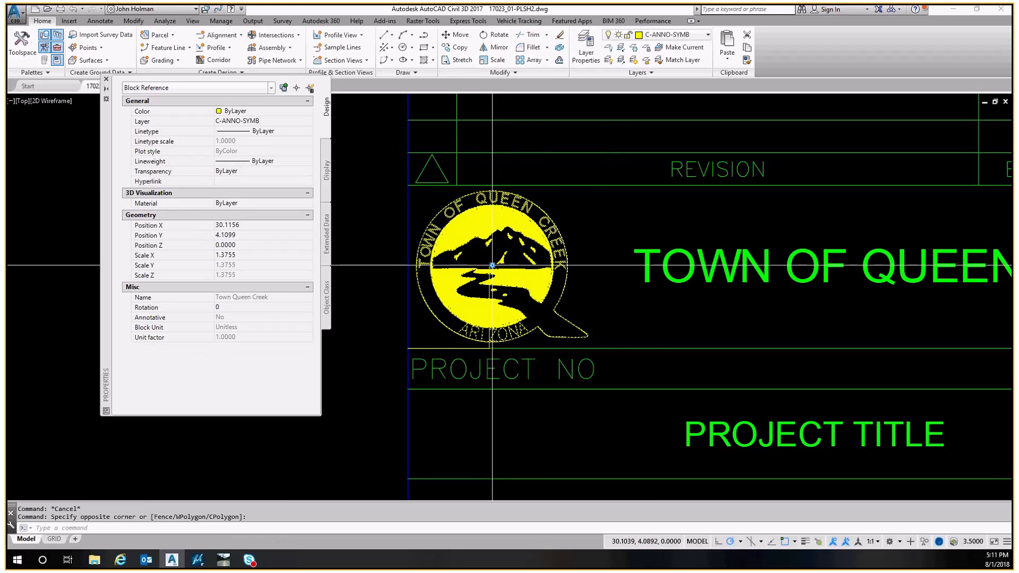
pyautogui.press('Escape')
pyautogui.click(492, 264)
pyautogui.scroll(5, 493, 265)
pyautogui.keyDown('shift'); pyautogui.rightClick(491, 273); pyautogui.keyUp('shift')
pyautogui.press('e')
pyautogui.click(472, 268)
pyautogui.scroll(-5, 473, 269)
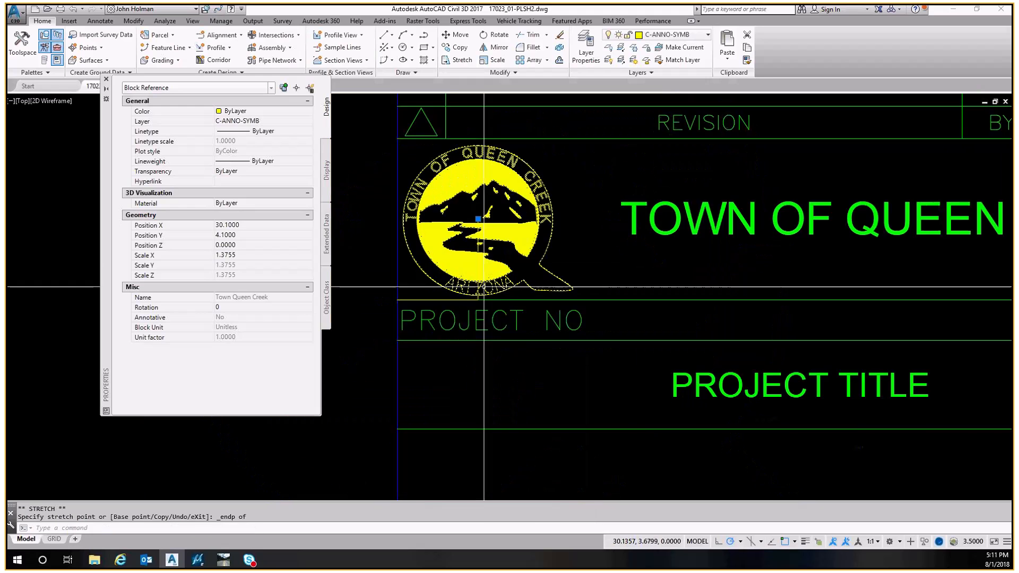
pyautogui.scroll(2, 484, 287)
pyautogui.scroll(-2, 490, 223)
pyautogui.press('Escape')
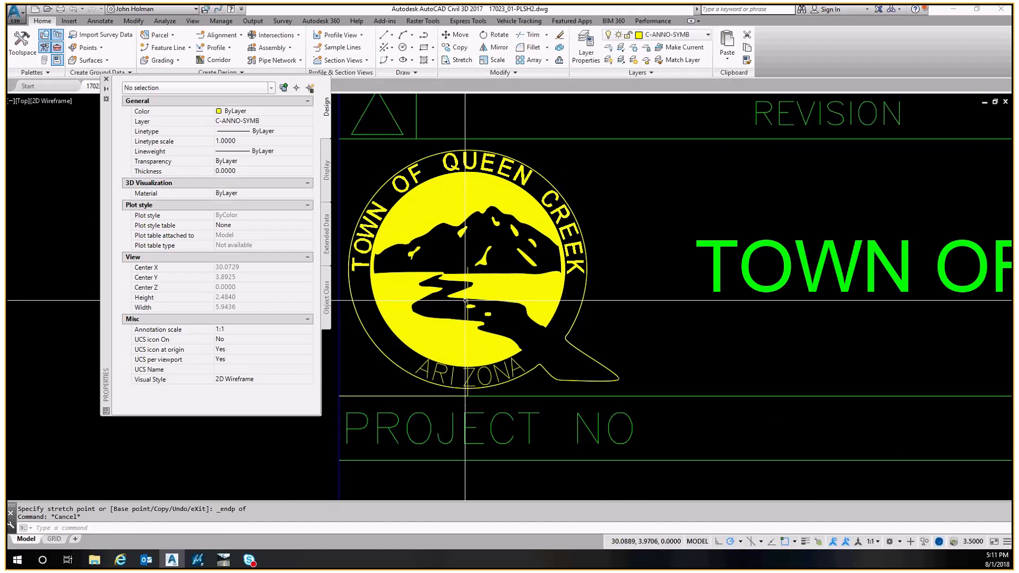
# Erase the temporary polyline below the logo
pyautogui.click(465, 301)
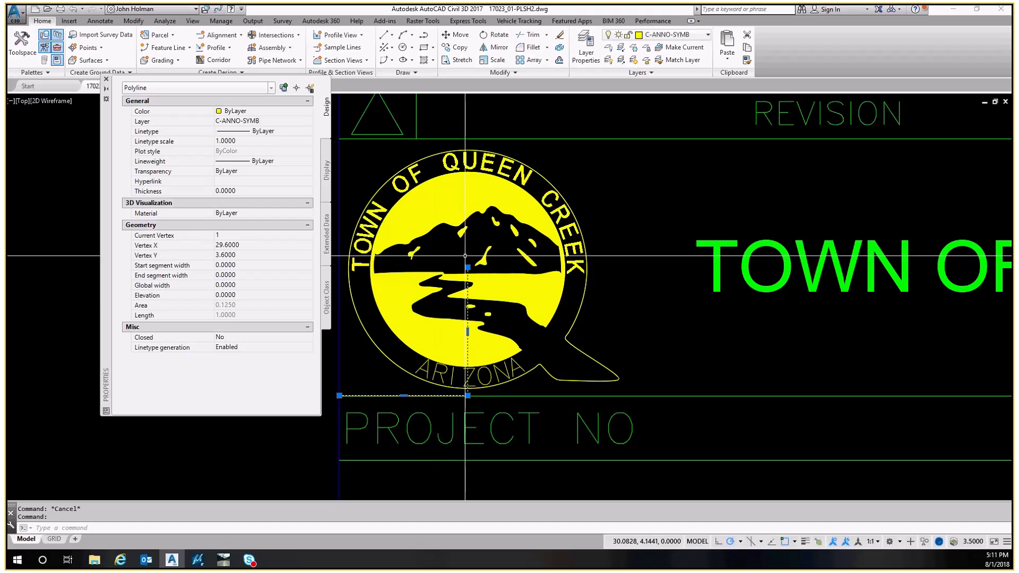
pyautogui.scroll(-2, 461, 293)
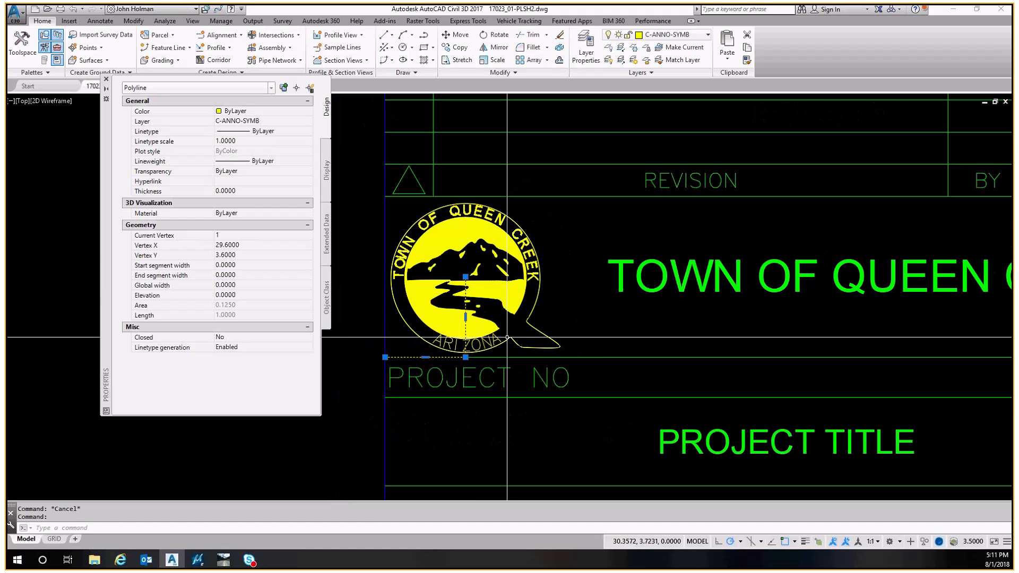
pyautogui.moveTo(501, 332); pyautogui.dragTo(448, 340, button='middle')
pyautogui.write('e')
pyautogui.press('Return')
pyautogui.scroll(-3, 441, 269)
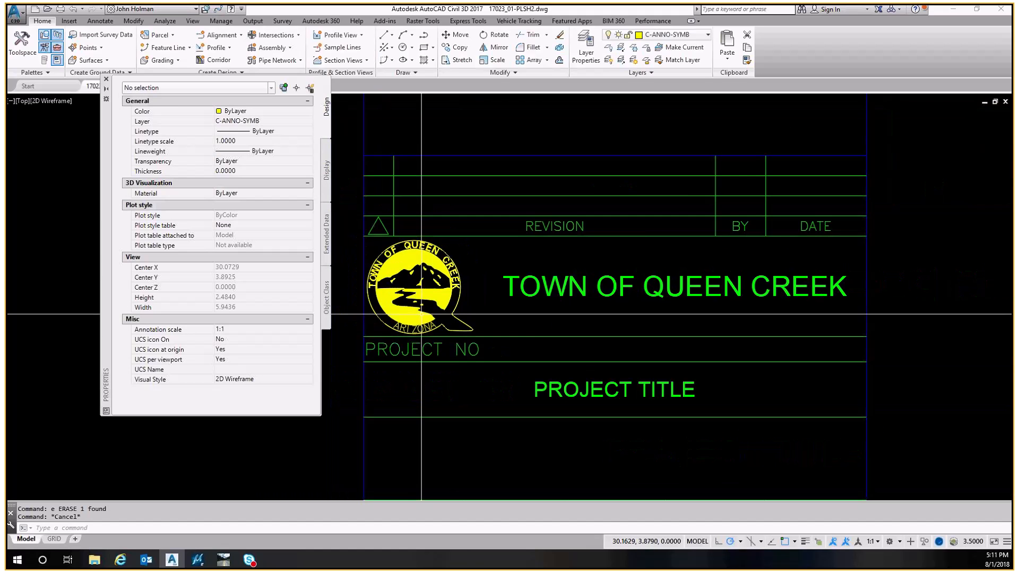
# Check the Queen Creek logo block's position values
pyautogui.moveTo(433, 192)
pyautogui.mouseDown(button='middle')
pyautogui.moveTo(433, 214)
pyautogui.moveTo(489, 270)
pyautogui.mouseUp(button='middle')
pyautogui.click(486, 269)
pyautogui.click(454, 266)
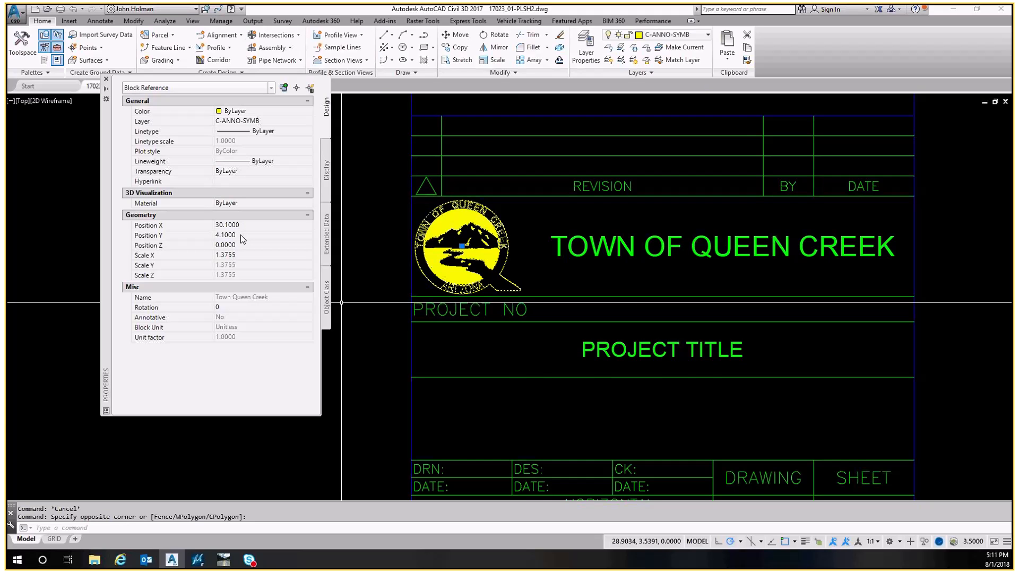
pyautogui.moveTo(524, 256); pyautogui.dragTo(508, 284, button='middle')
pyautogui.scroll(4, 470, 277)
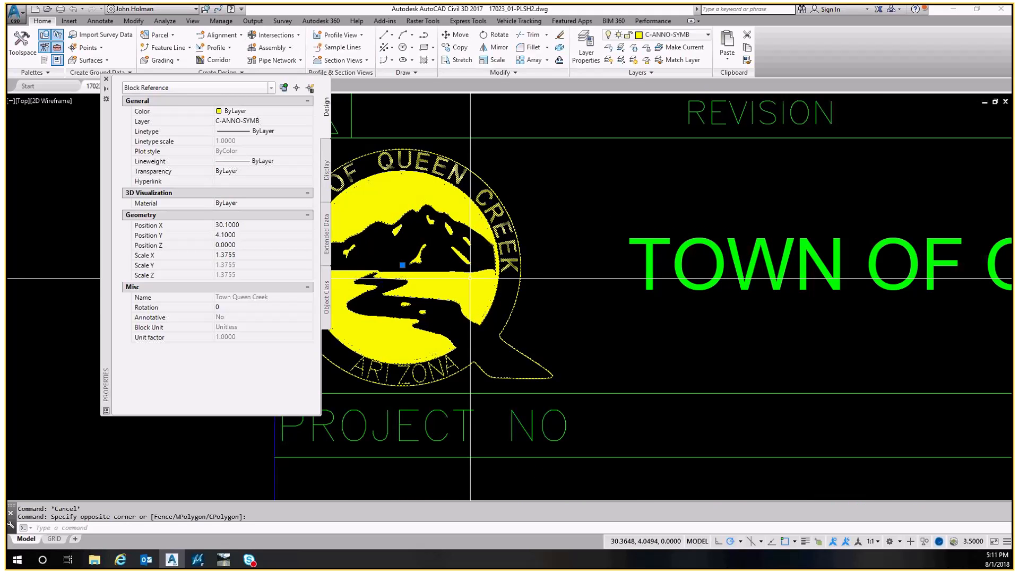
pyautogui.scroll(-4, 470, 277)
pyautogui.press('Escape')
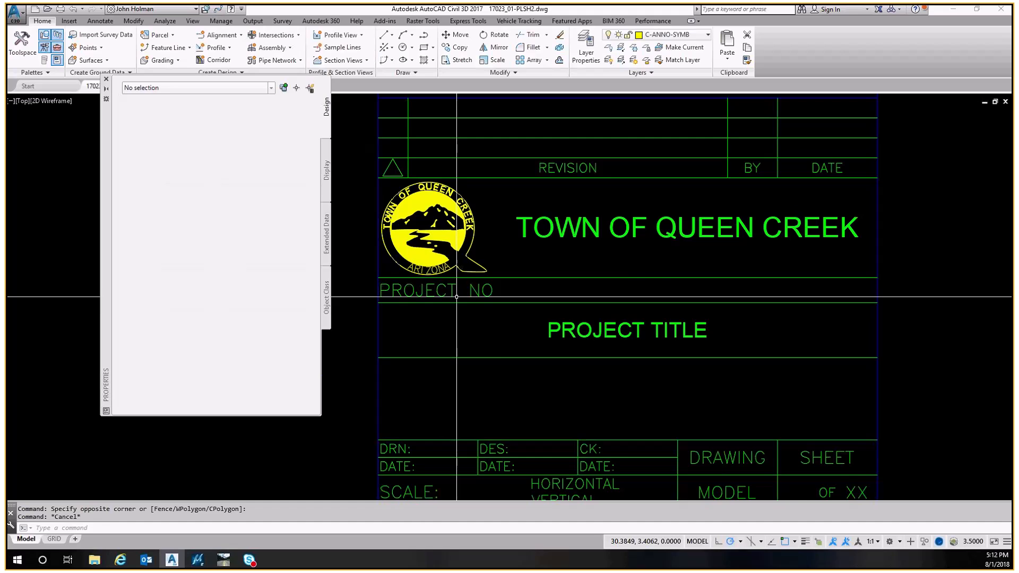
# Stretch the upper ends of the title block's left vertical border lines to the endpoint at the Dibble Engineering logo box
pyautogui.scroll(-4, 428, 288)
pyautogui.scroll(4, 412, 277)
pyautogui.moveTo(421, 328); pyautogui.dragTo(404, 280, button='middle')
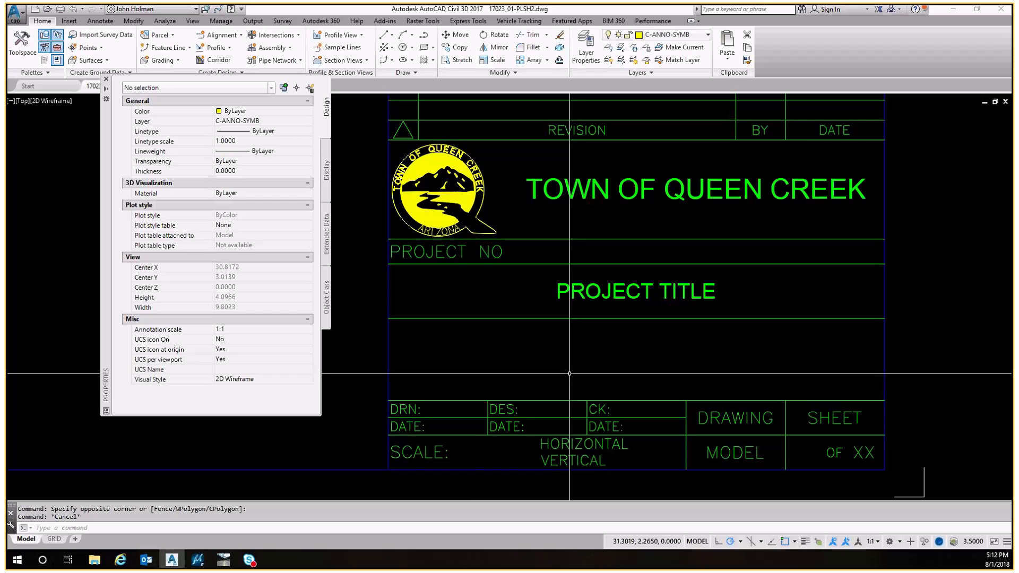
pyautogui.moveTo(416, 284)
pyautogui.mouseDown(button='middle')
pyautogui.moveTo(446, 319)
pyautogui.moveTo(454, 294)
pyautogui.mouseUp(button='middle')
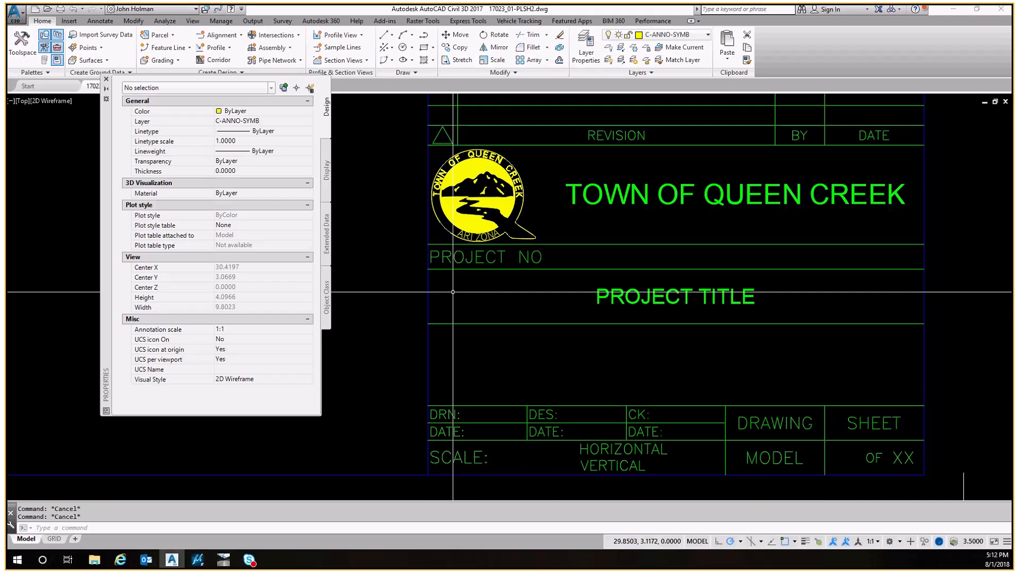
pyautogui.moveTo(443, 248); pyautogui.dragTo(438, 310, button='middle')
pyautogui.moveTo(420, 112)
pyautogui.mouseDown(button='middle')
pyautogui.moveTo(417, 243)
pyautogui.moveTo(415, 110)
pyautogui.moveTo(429, 174)
pyautogui.mouseUp(button='middle')
pyautogui.click(417, 289)
pyautogui.click(429, 160)
pyautogui.click(416, 223)
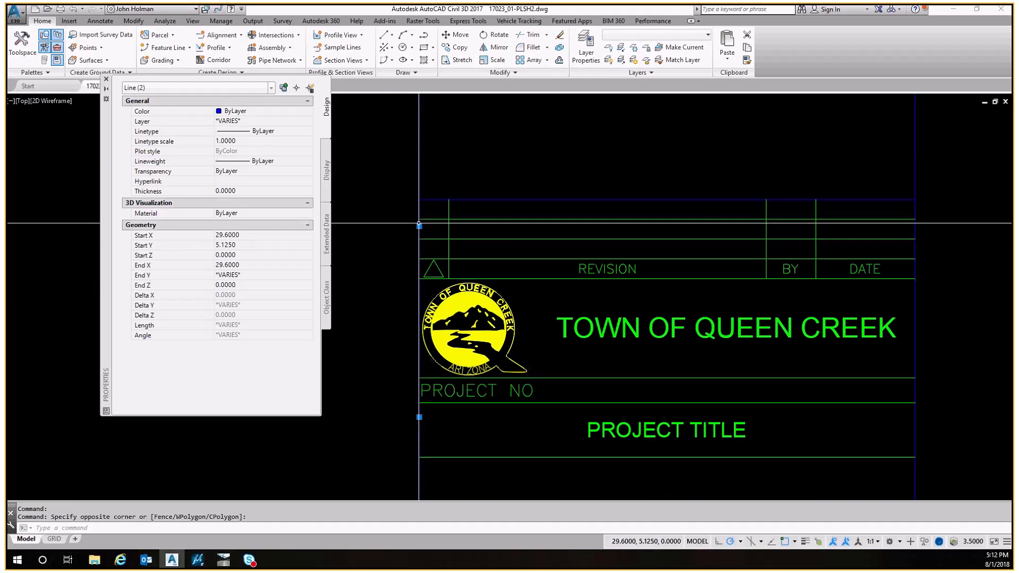
pyautogui.click(419, 226)
pyautogui.keyDown('shift'); pyautogui.rightClick(425, 193); pyautogui.keyUp('shift')
pyautogui.click(456, 265)
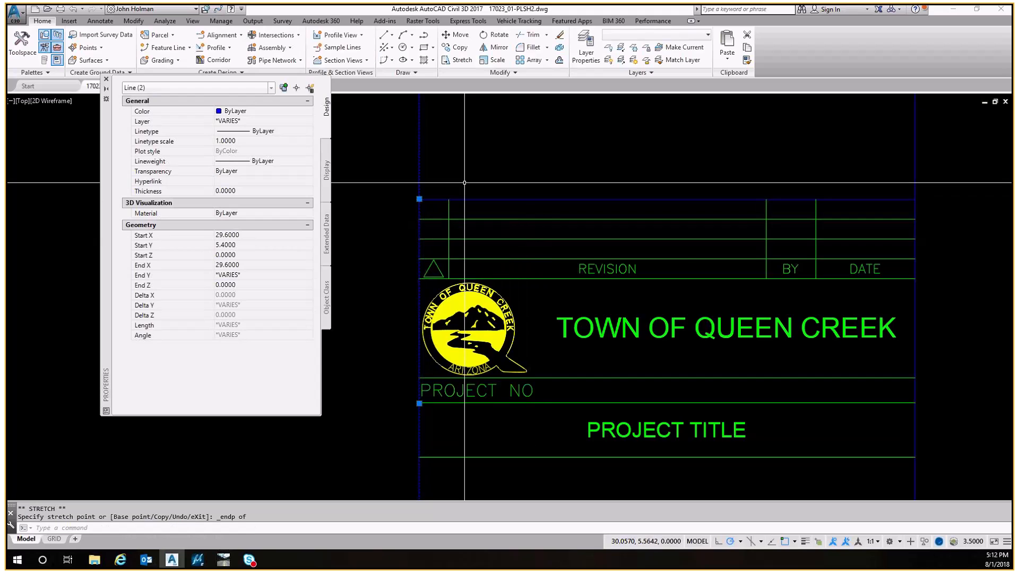
pyautogui.scroll(-8, 454, 278)
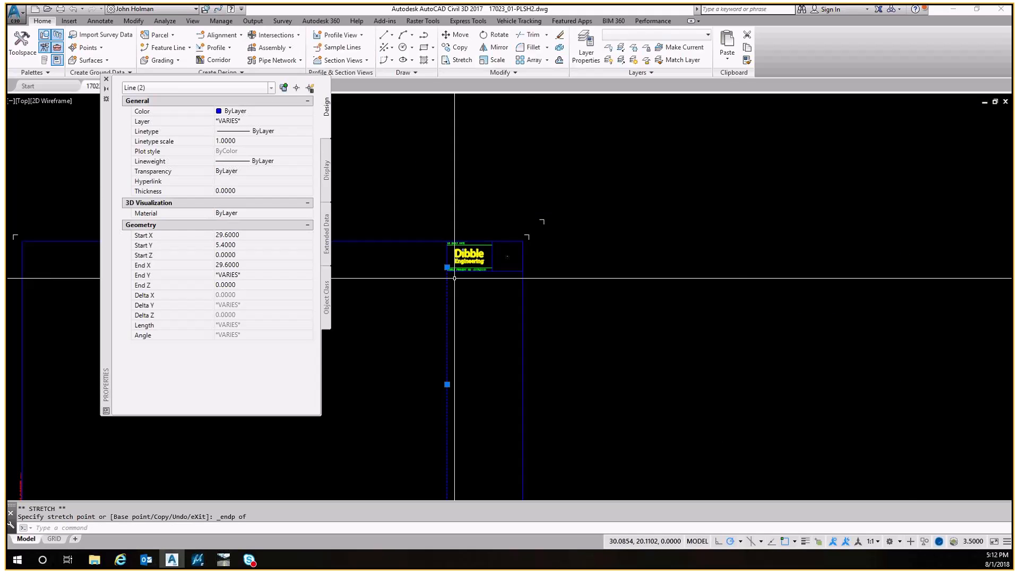
pyautogui.scroll(9, 453, 271)
pyautogui.click(403, 180)
pyautogui.click(379, 207)
pyautogui.click(390, 243)
pyautogui.keyDown('shift'); pyautogui.rightClick(402, 282); pyautogui.keyUp('shift')
pyautogui.click(433, 355)
pyautogui.click(391, 285)
# Inspect the extended left border line's properties and follow it up to the Dibble project number text
pyautogui.scroll(-11, 417, 186)
pyautogui.scroll(3, 423, 210)
pyautogui.press('Escape')
pyautogui.click(431, 221)
pyautogui.click(397, 246)
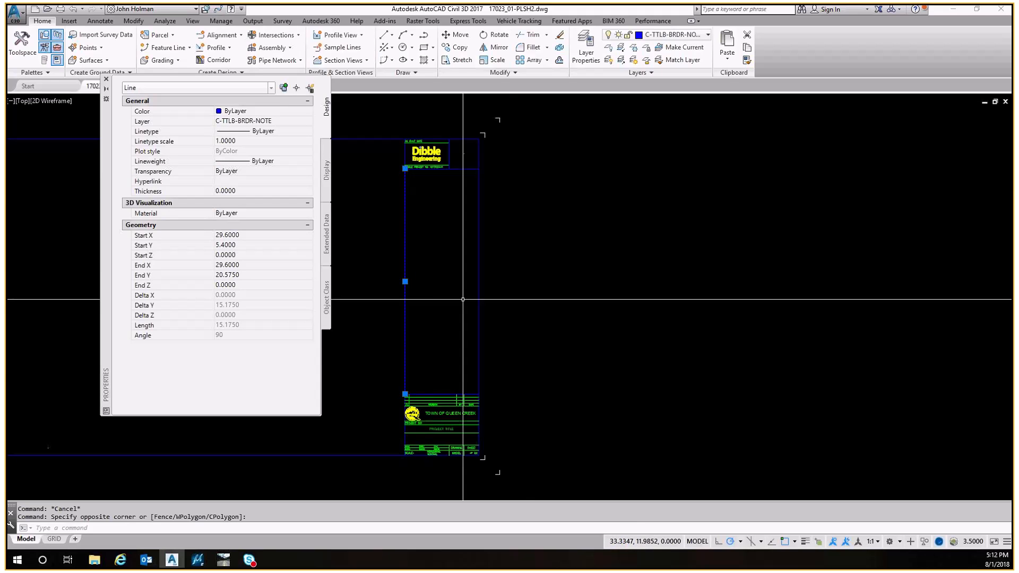
pyautogui.moveTo(398, 229); pyautogui.dragTo(530, 229, button='middle')
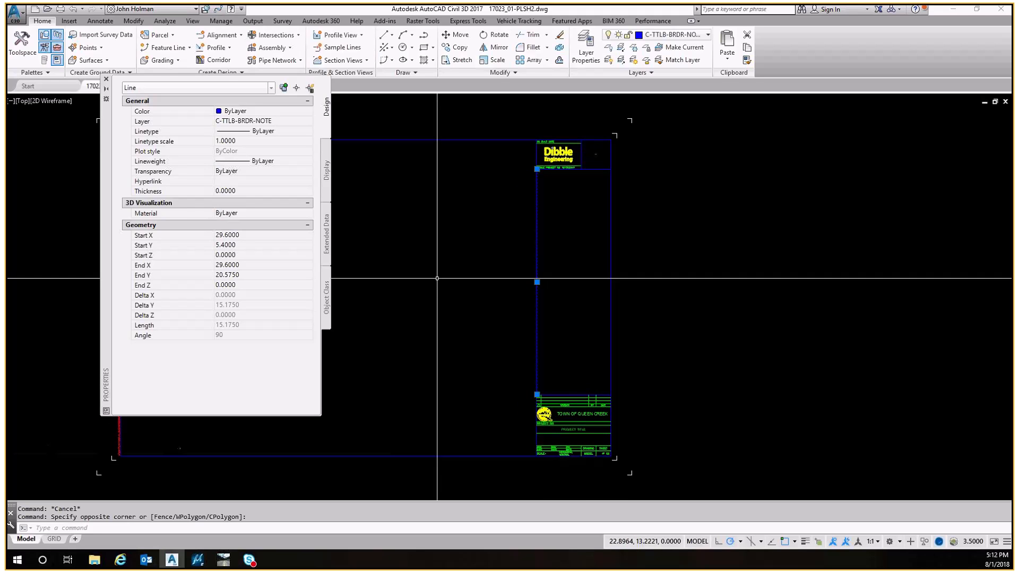
pyautogui.moveTo(536, 314); pyautogui.dragTo(515, 256, button='middle')
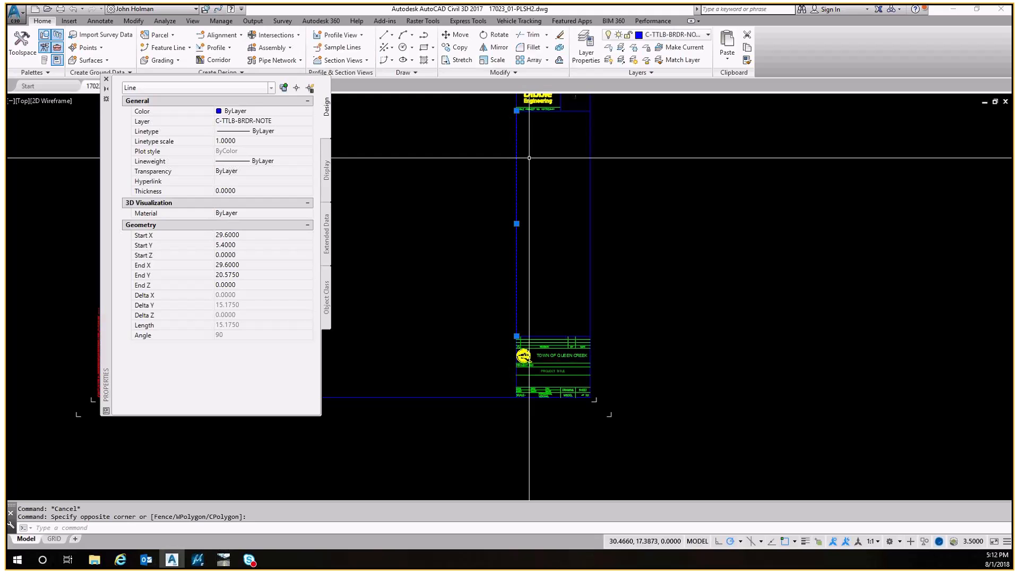
pyautogui.scroll(10, 516, 111)
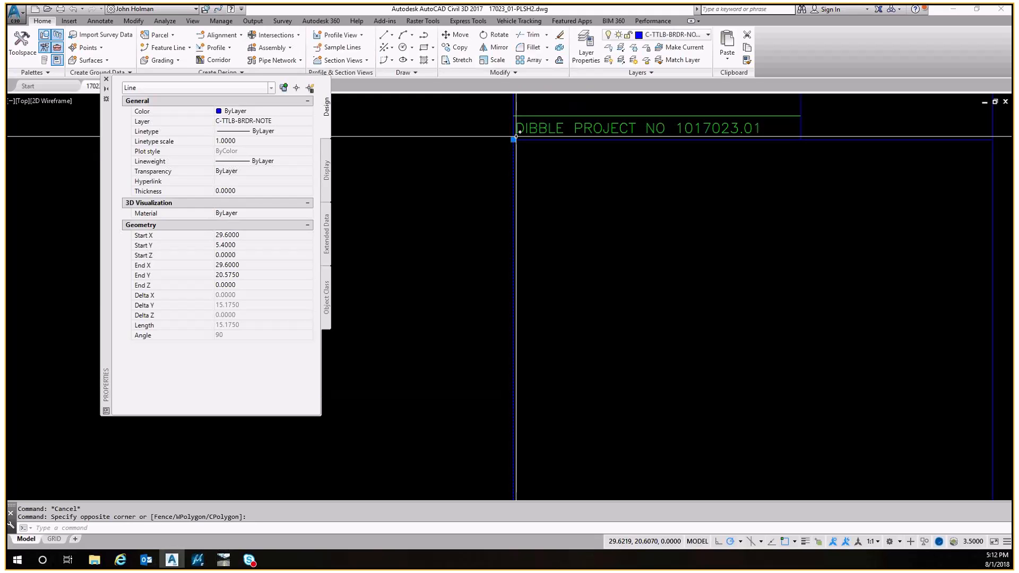
pyautogui.scroll(-6, 523, 204)
pyautogui.scroll(-4, 526, 205)
pyautogui.moveTo(540, 350); pyautogui.dragTo(604, 227, button='middle')
pyautogui.scroll(8, 523, 275)
pyautogui.press('Escape')
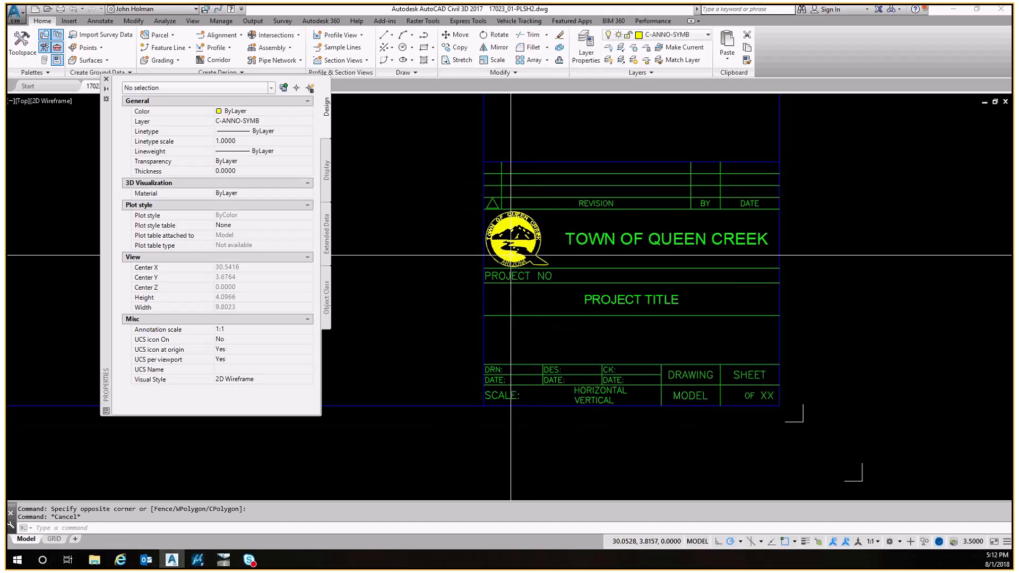
# Offset the title block's left border line by 0.04 units
pyautogui.scroll(2, 501, 278)
pyautogui.click(451, 334)
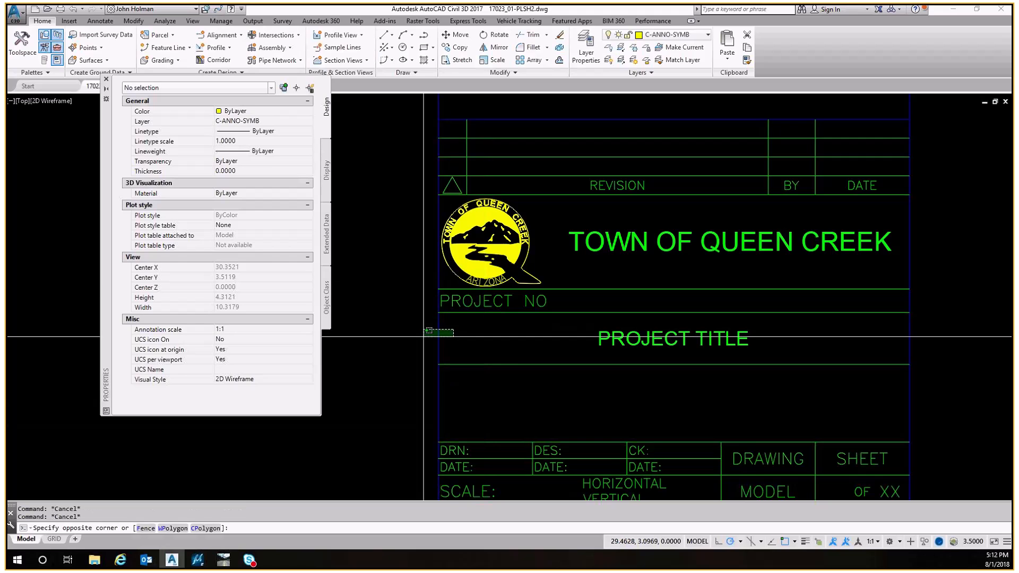
pyautogui.click(427, 336)
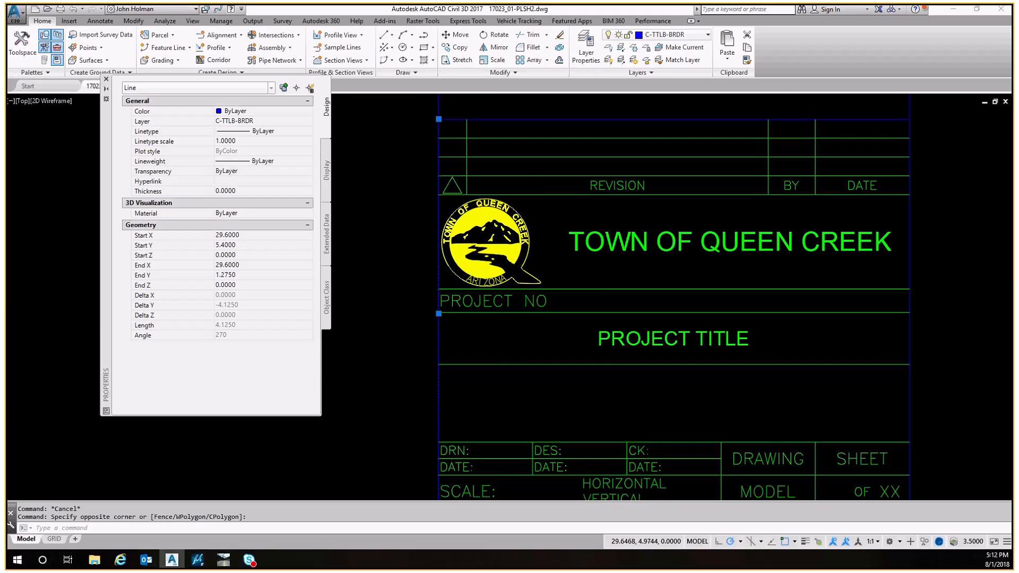
pyautogui.scroll(-3, 439, 155)
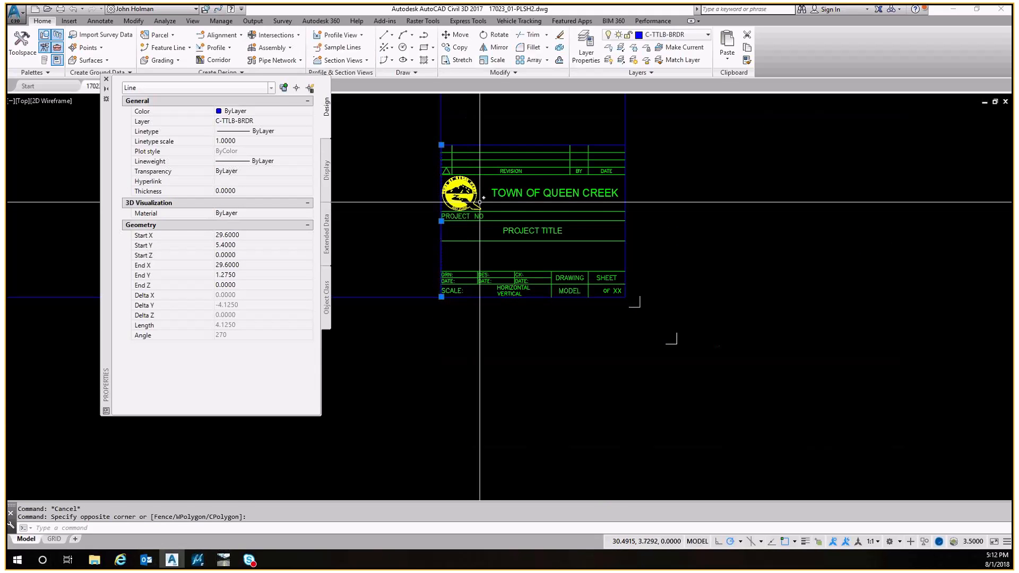
pyautogui.press('Escape')
pyautogui.scroll(3, 452, 218)
pyautogui.moveTo(452, 218); pyautogui.dragTo(442, 260, button='middle')
pyautogui.write('o')
pyautogui.press('Return')
pyautogui.write('.04')
pyautogui.press('Return')
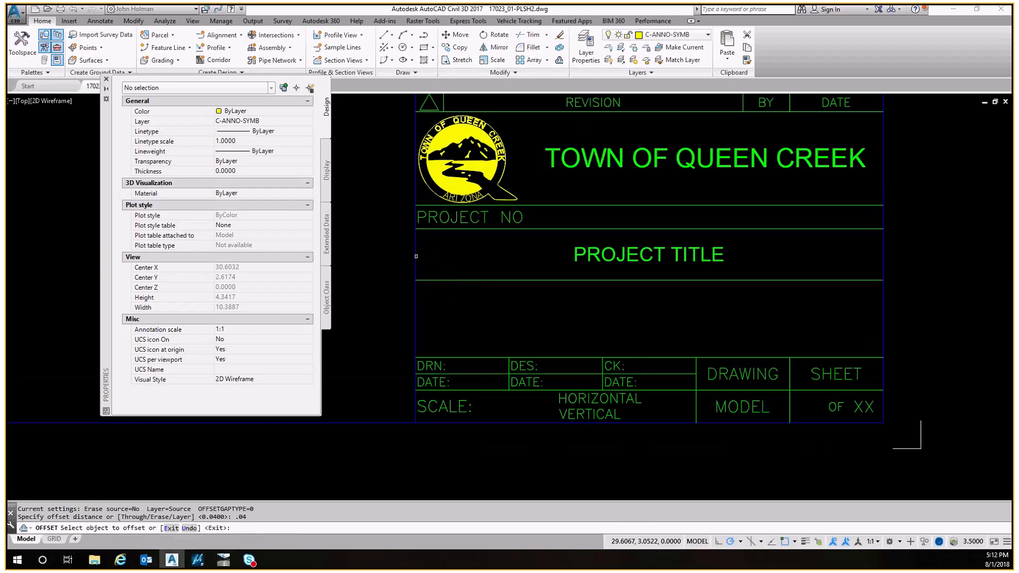
pyautogui.click(441, 255)
pyautogui.click(441, 256)
pyautogui.press('Escape')
# Stretch the PROJECT NO label's insertion grip onto the offset border line
pyautogui.scroll(2, 440, 217)
pyautogui.moveTo(440, 217); pyautogui.dragTo(437, 268, button='middle')
pyautogui.click(424, 269)
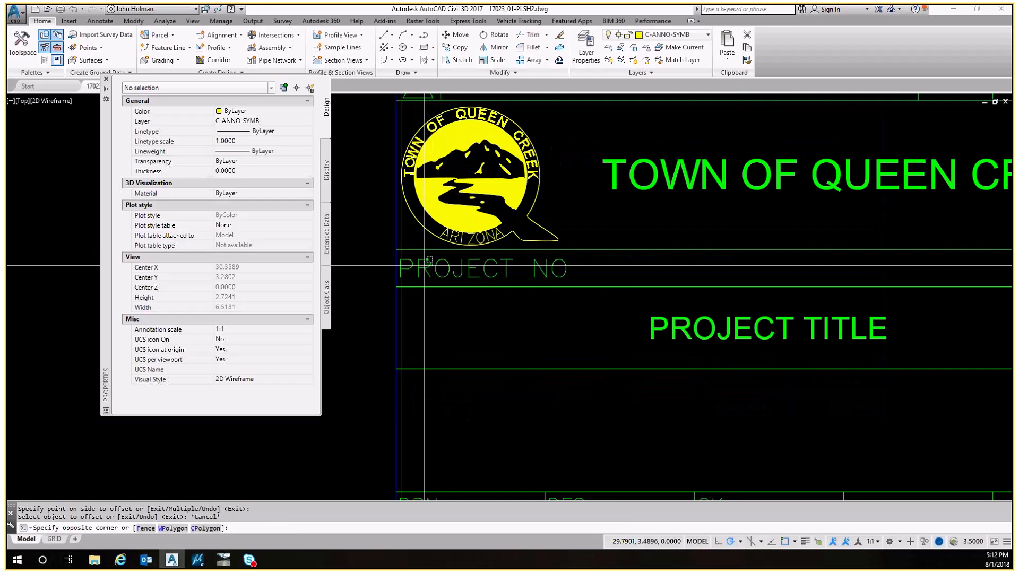
pyautogui.click(418, 270)
pyautogui.scroll(8, 411, 267)
pyautogui.click(400, 267)
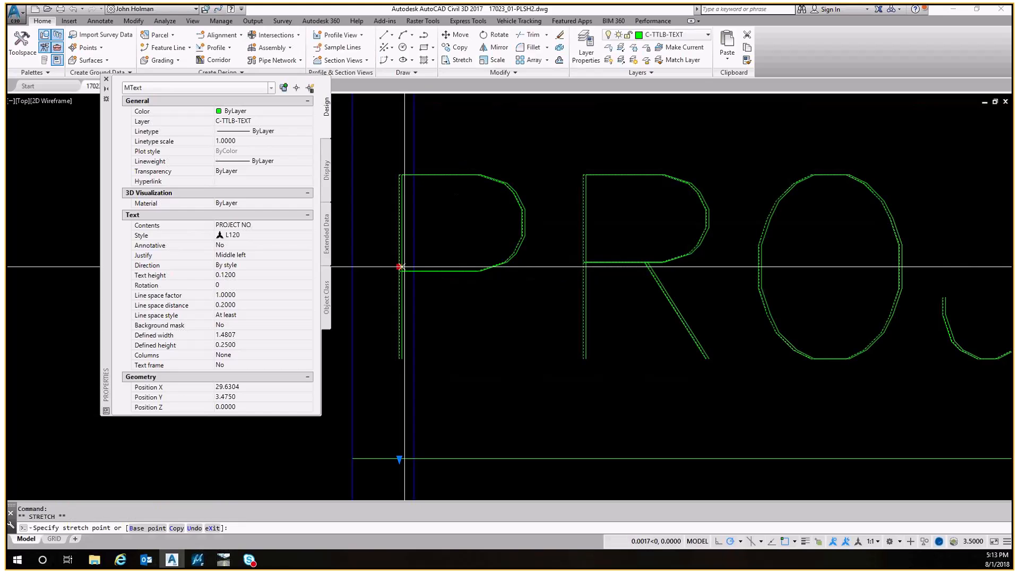
pyautogui.click(414, 266)
pyautogui.scroll(-8, 415, 241)
pyautogui.scroll(3, 415, 241)
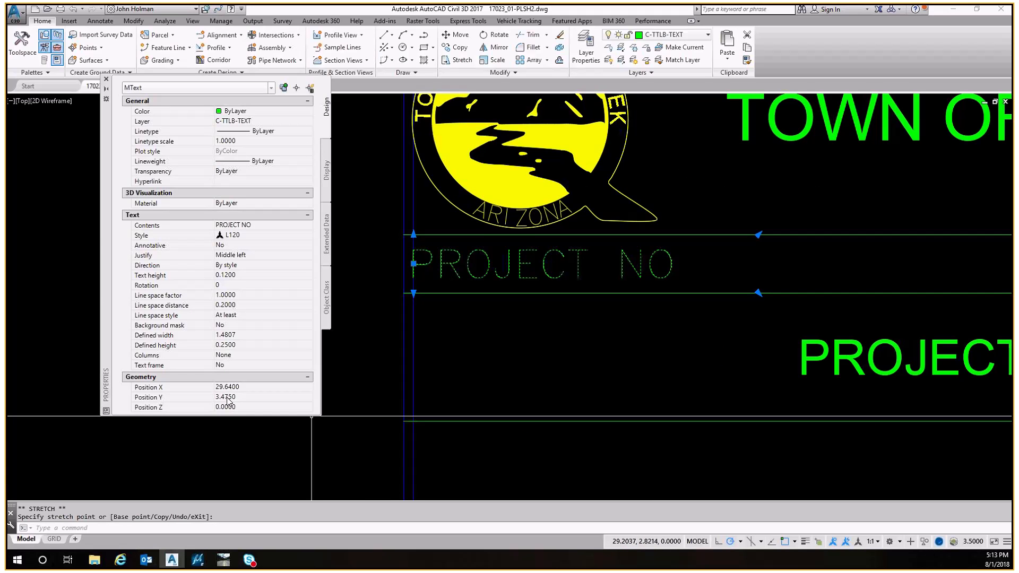
pyautogui.scroll(-4, 441, 196)
pyautogui.scroll(5, 433, 286)
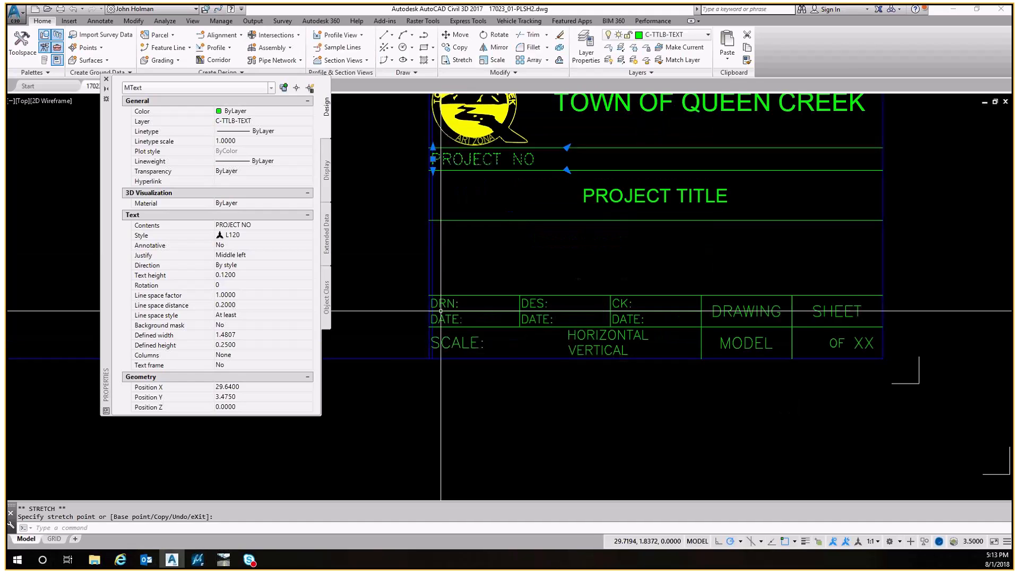
pyautogui.press('Escape')
# Stretch the DRN: and DATE: labels' insertion grips onto the offset border line and check their positions
pyautogui.click(433, 287)
pyautogui.click(392, 276)
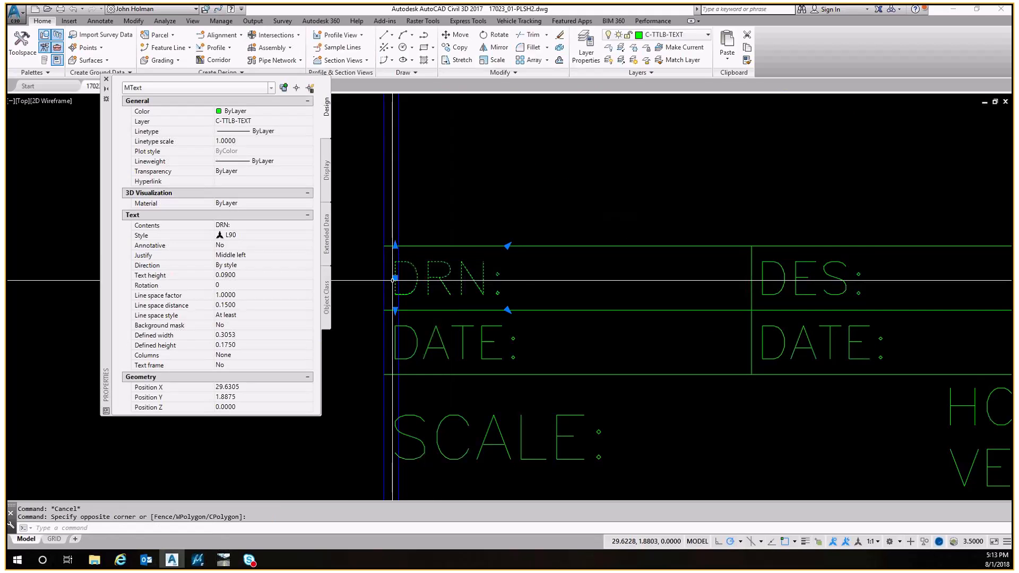
pyautogui.scroll(5, 392, 276)
pyautogui.click(386, 274)
pyautogui.moveTo(445, 402); pyautogui.dragTo(436, 272, button='middle')
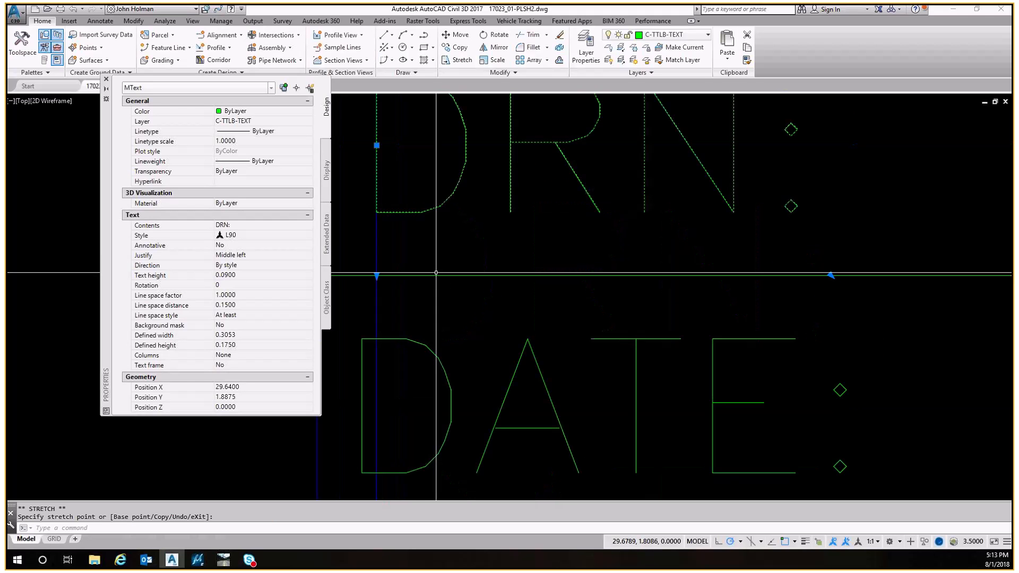
pyautogui.click(403, 339)
pyautogui.click(362, 406)
pyautogui.click(377, 406)
pyautogui.scroll(-5, 374, 324)
pyautogui.moveTo(376, 426); pyautogui.dragTo(405, 330, button='middle')
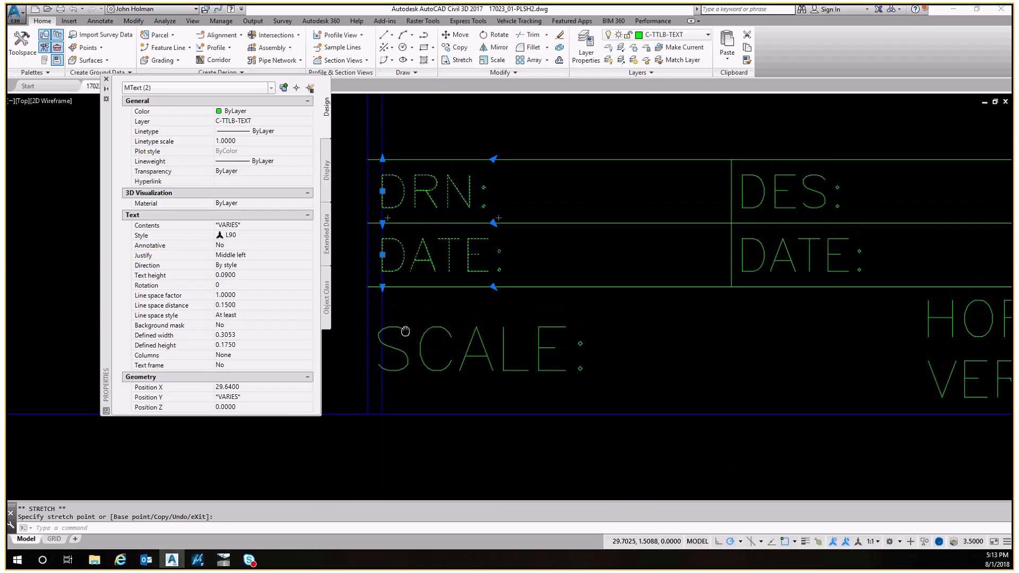
pyautogui.press('Escape')
pyautogui.click(416, 320)
pyautogui.click(383, 262)
pyautogui.press('Escape')
pyautogui.click(382, 263)
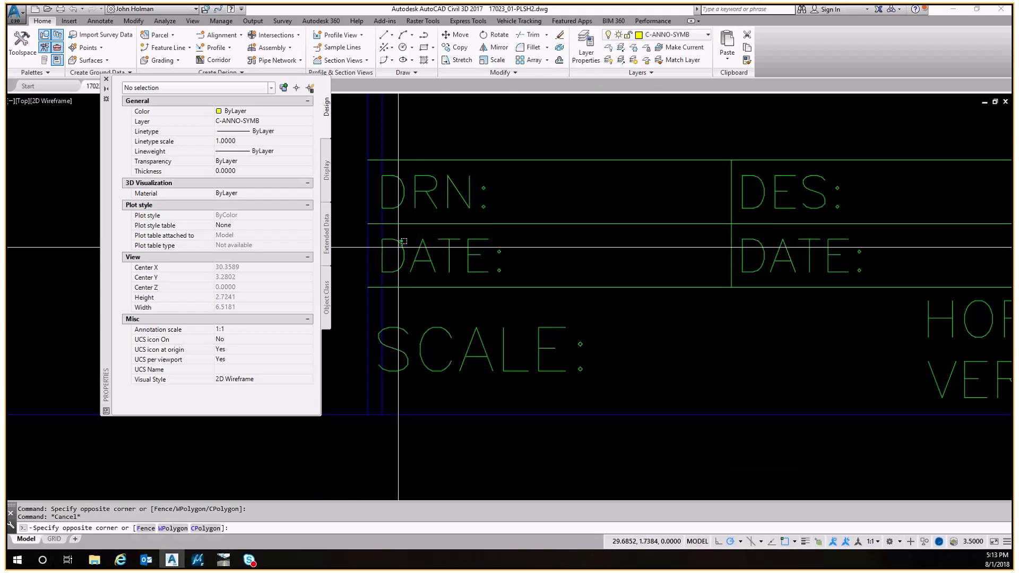
pyautogui.click(333, 281)
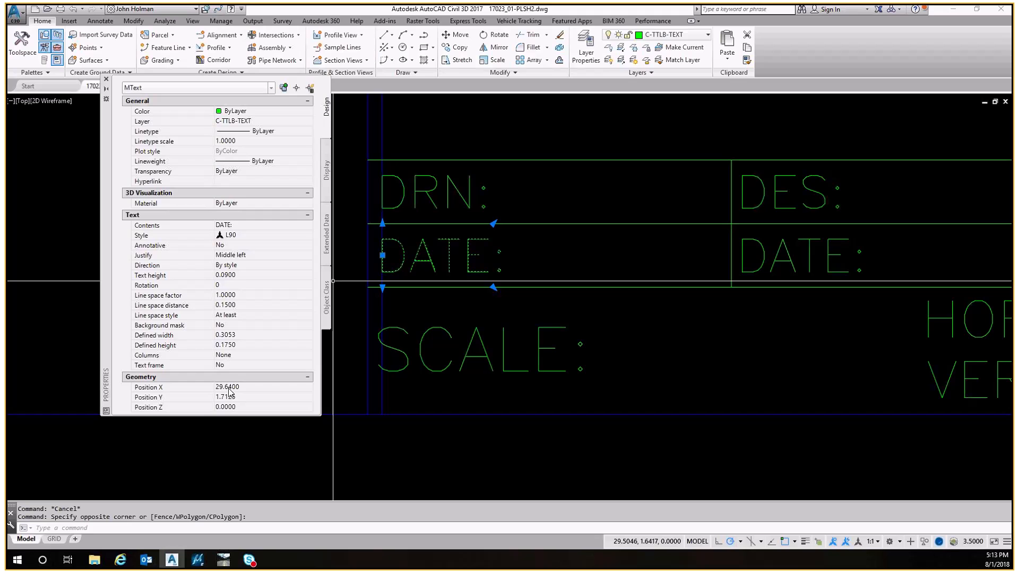
pyautogui.press('Escape')
# Set the SCALE: label's Position X to 29.64
pyautogui.click(417, 321)
pyautogui.click(397, 375)
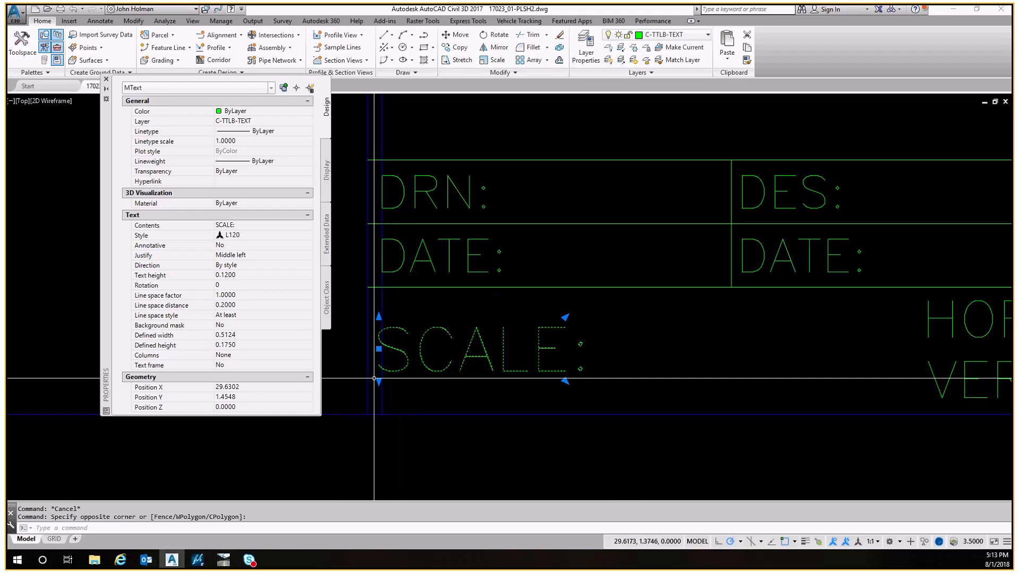
pyautogui.click(246, 388)
pyautogui.write('29.64')
pyautogui.press('Tab')
# Stretch the SCALE: label's frame grips so its box spans the bottom row of the title block
pyautogui.moveTo(331, 335)
pyautogui.mouseDown(button='middle')
pyautogui.moveTo(335, 313)
pyautogui.moveTo(347, 309)
pyautogui.mouseUp(button='middle')
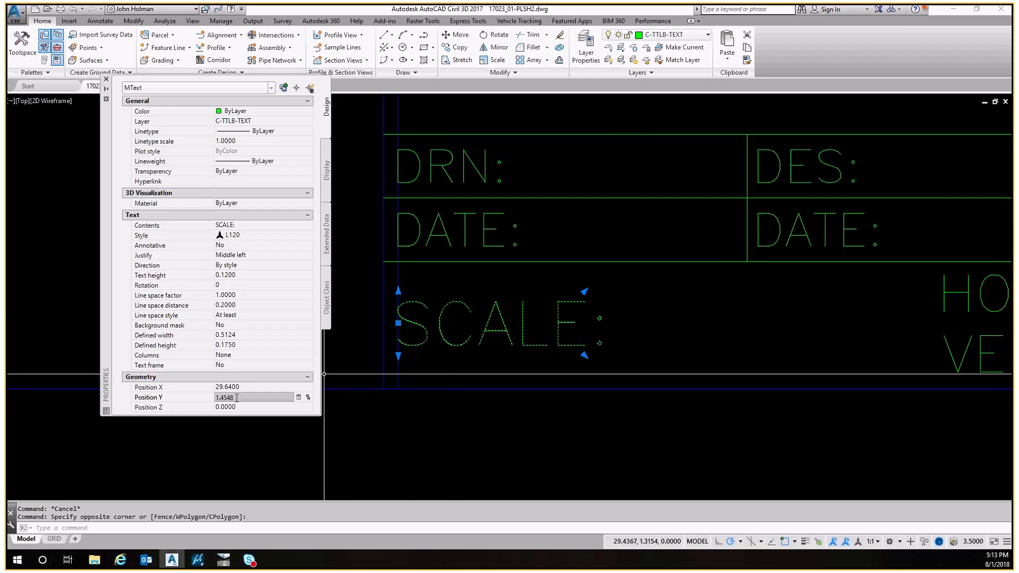
pyautogui.click(399, 322)
pyautogui.click(399, 262)
pyautogui.click(399, 356)
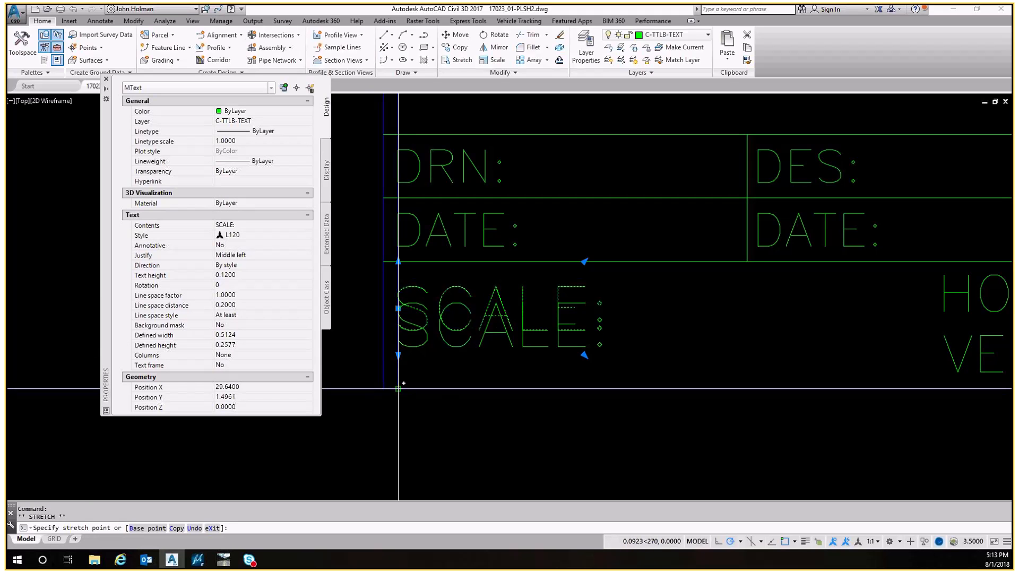
pyautogui.click(398, 390)
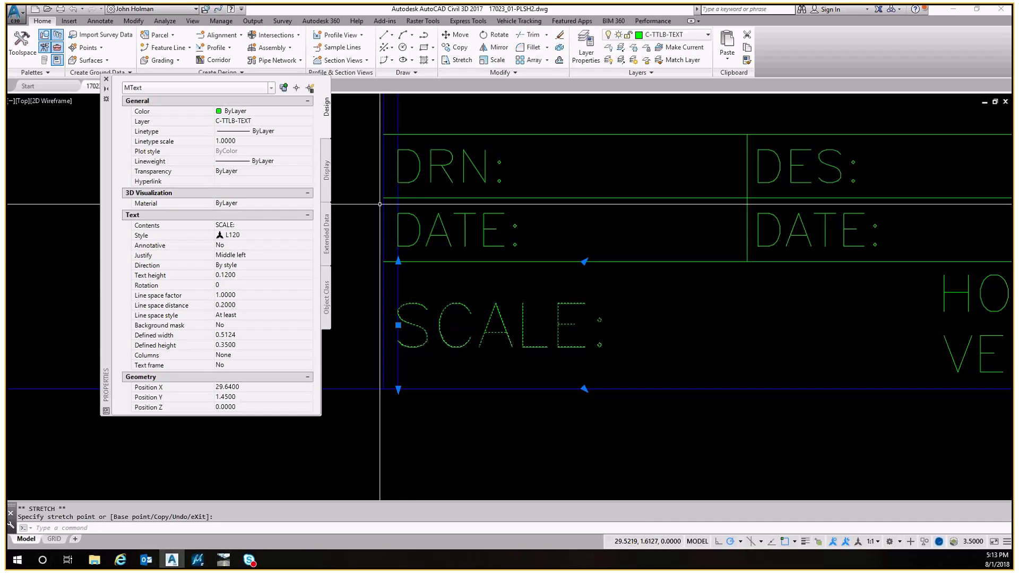
pyautogui.press('Escape')
# Erase the extra vertical line along the title block's left edge
pyautogui.click(399, 285)
pyautogui.write('e')
pyautogui.press('Return')
pyautogui.press('Escape')
# Copy the DRN: and DATE: labels 0.4 units to the right
pyautogui.scroll(-4, 464, 239)
pyautogui.moveTo(485, 191); pyautogui.dragTo(400, 269, button='middle')
pyautogui.moveTo(410, 306); pyautogui.dragTo(415, 273, button='middle')
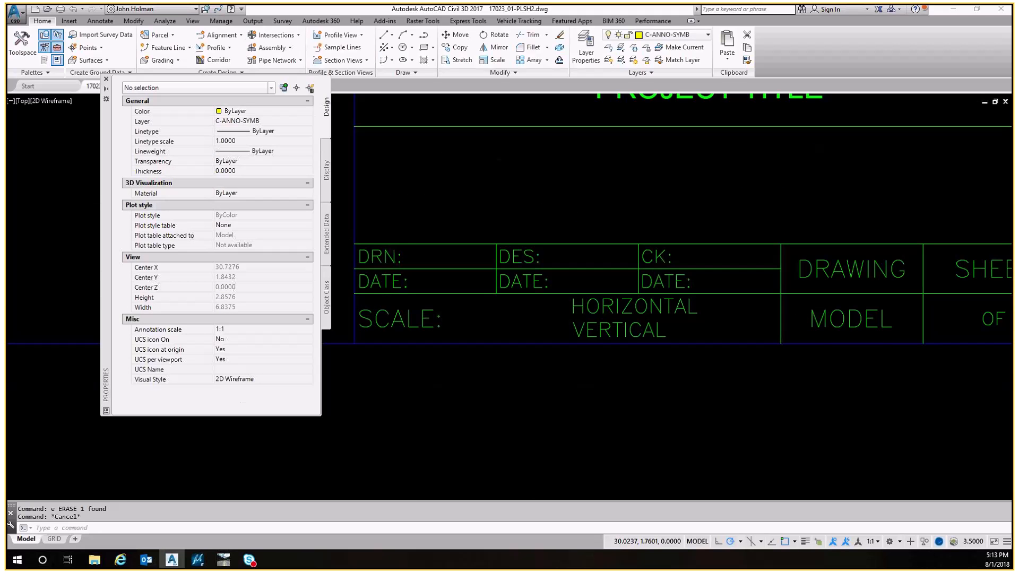
pyautogui.scroll(-5, 415, 248)
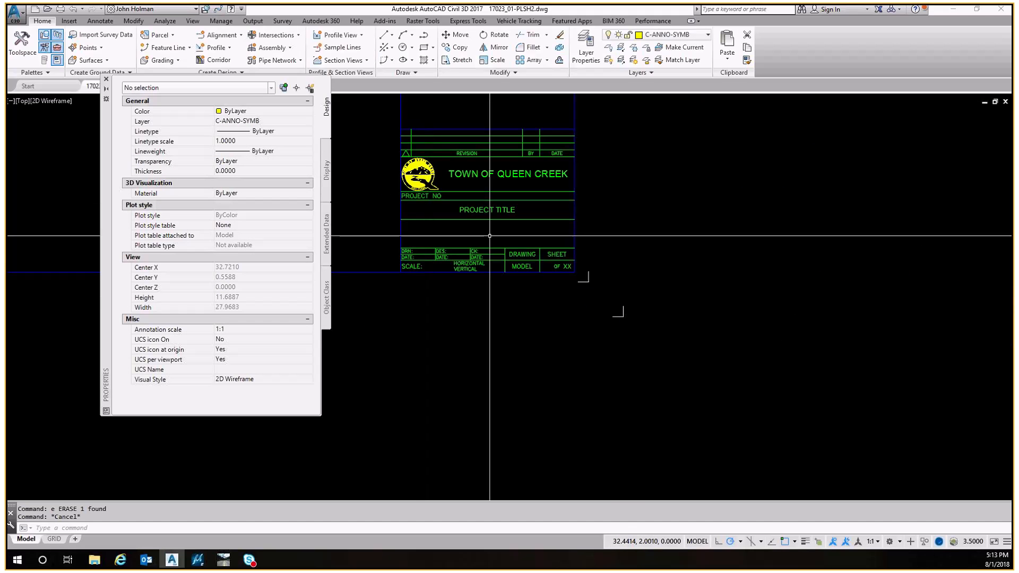
pyautogui.scroll(5, 414, 259)
pyautogui.scroll(2, 411, 260)
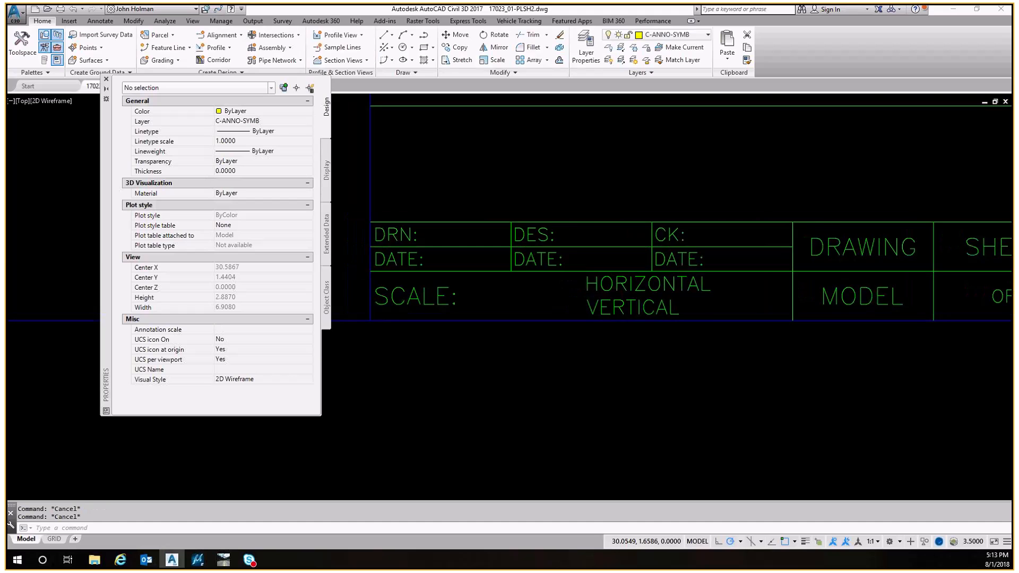
pyautogui.press('Escape')
pyautogui.write('co')
pyautogui.press('space')
pyautogui.click(454, 225)
pyautogui.click(444, 232)
pyautogui.click(473, 259)
pyautogui.click(453, 269)
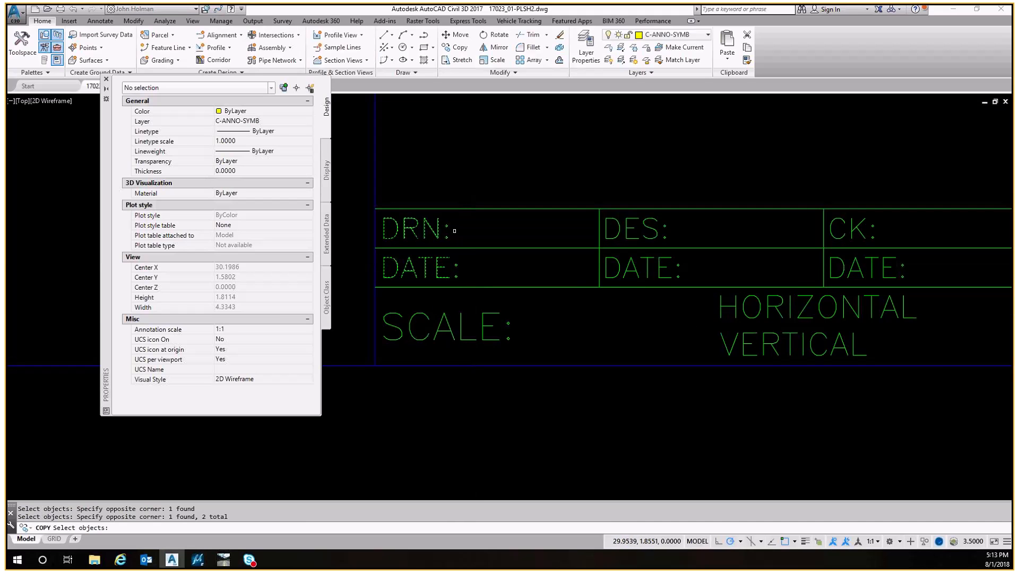
pyautogui.press('Return')
pyautogui.scroll(2, 481, 238)
pyautogui.click(466, 232)
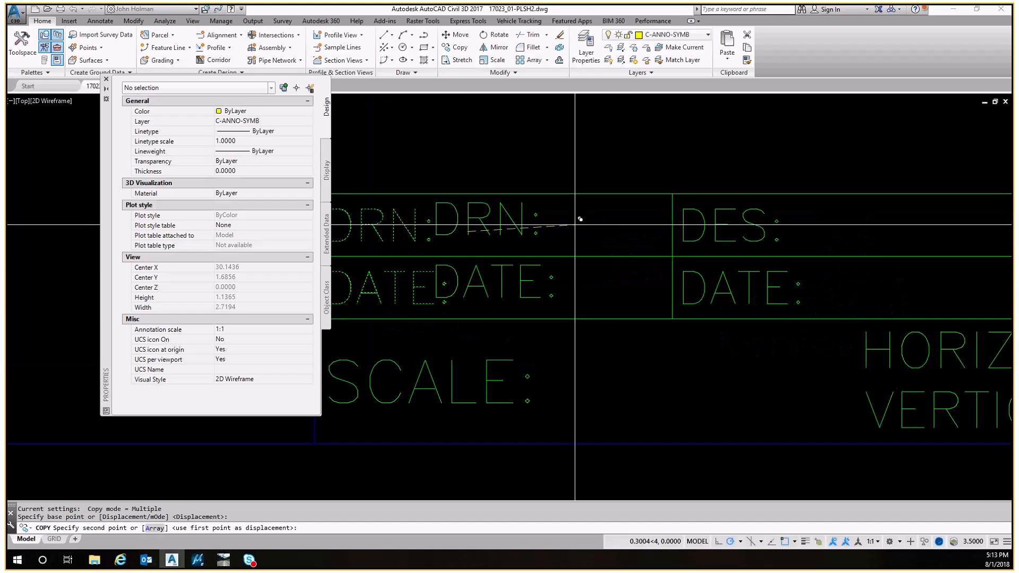
pyautogui.write('.4')
pyautogui.press('Return')
pyautogui.press('Escape')
# Move the copied DRN: and DATE: labels onto the Defpoints layer
pyautogui.click(606, 223)
pyautogui.click(569, 232)
pyautogui.click(591, 286)
pyautogui.click(461, 267)
pyautogui.click(254, 121)
pyautogui.click(249, 202)
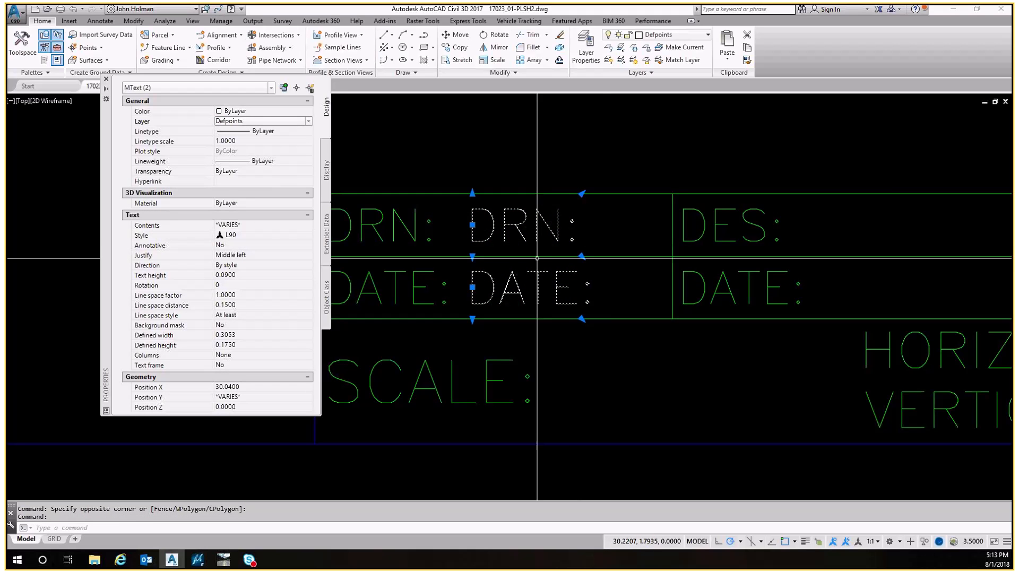
pyautogui.press('Escape')
pyautogui.write('co')
pyautogui.press('Return')
pyautogui.scroll(-2, 496, 228)
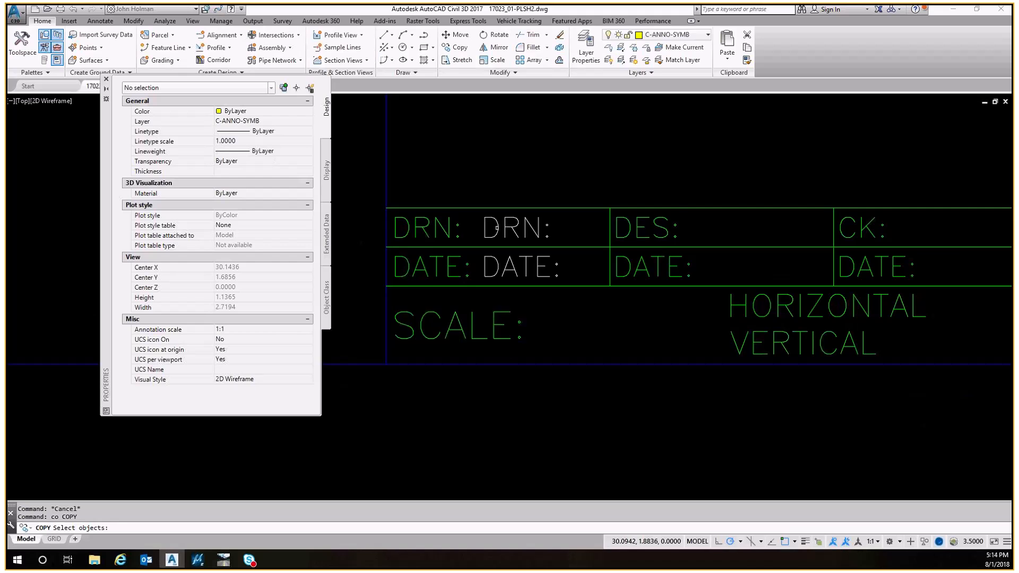
pyautogui.scroll(-1, 496, 228)
pyautogui.click(494, 228)
pyautogui.click(495, 252)
pyautogui.press('Return')
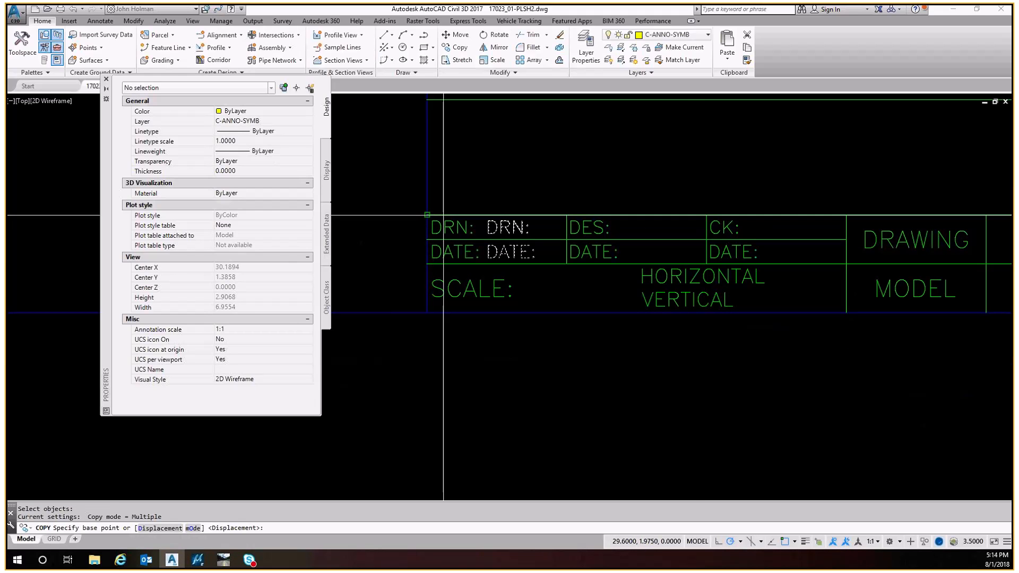
pyautogui.click(443, 215)
pyautogui.click(567, 215)
pyautogui.click(707, 215)
pyautogui.press('Return')
pyautogui.write('ed')
pyautogui.press('Return')
pyautogui.click(511, 226)
pyautogui.click(661, 228)
pyautogui.press('Escape')
pyautogui.hotkey('ctrl', 'z')
pyautogui.hotkey('ctrl', 'z')
pyautogui.hotkey('ctrl', 'z')
pyautogui.press('Escape')
# Reassign the copied DRN: and DATE: labels to the Defpoints layer
pyautogui.click(608, 223)
pyautogui.click(542, 237)
pyautogui.click(605, 278)
pyautogui.click(549, 292)
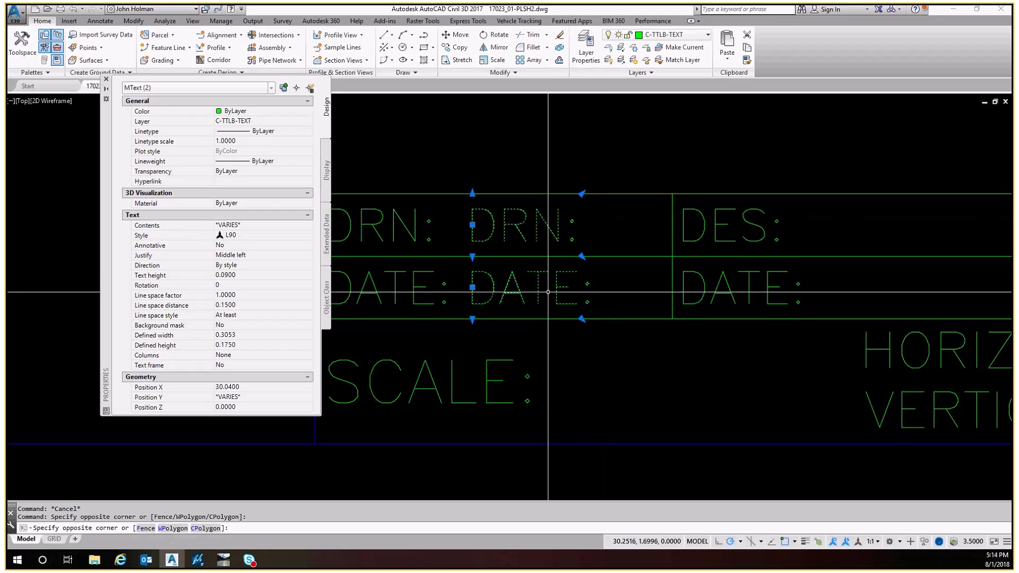
pyautogui.click(241, 121)
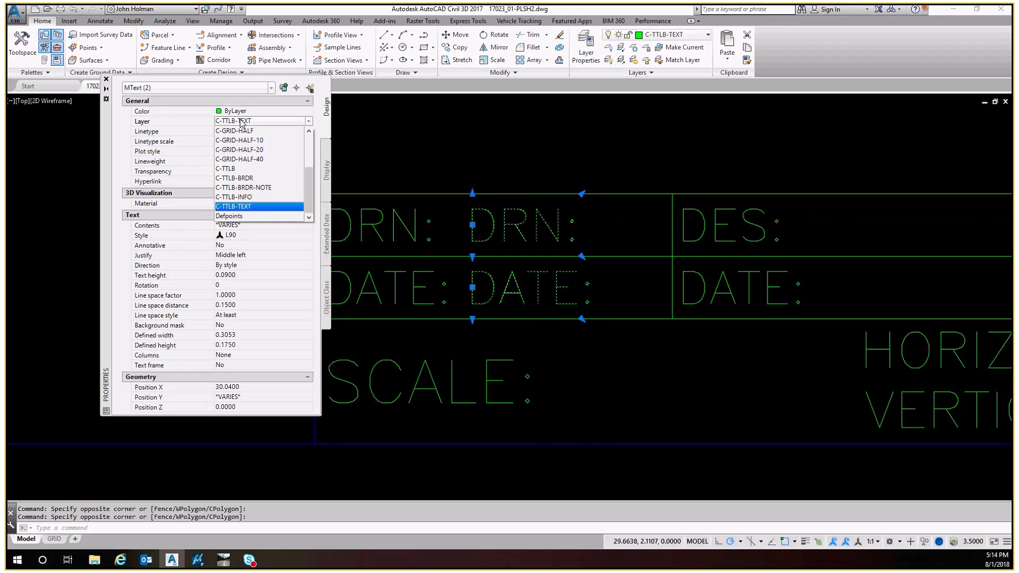
pyautogui.click(230, 216)
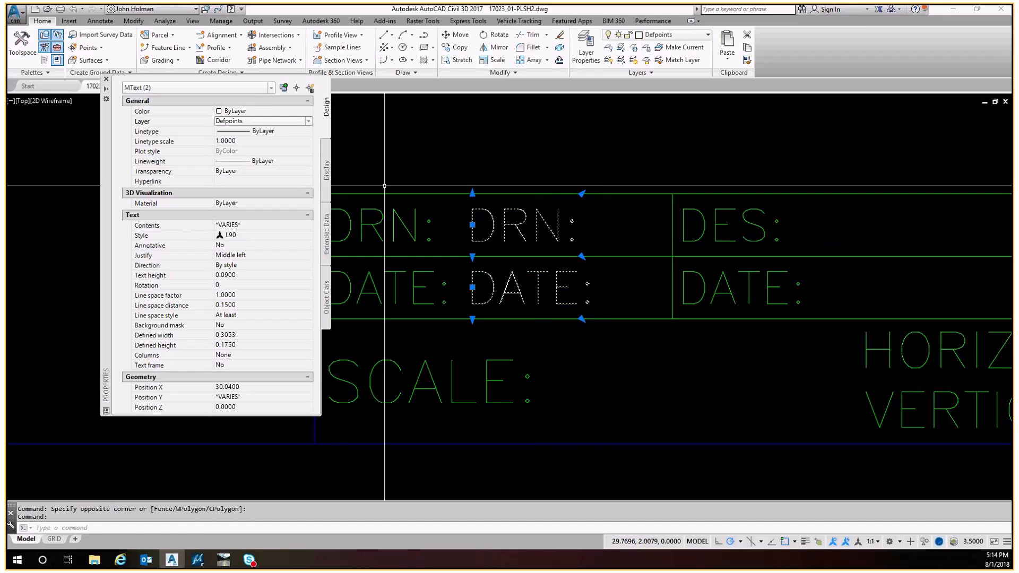
pyautogui.press('Escape')
# Edit the copied DRN: and DATE: labels so each reads XX
pyautogui.write('ed')
pyautogui.press('Return')
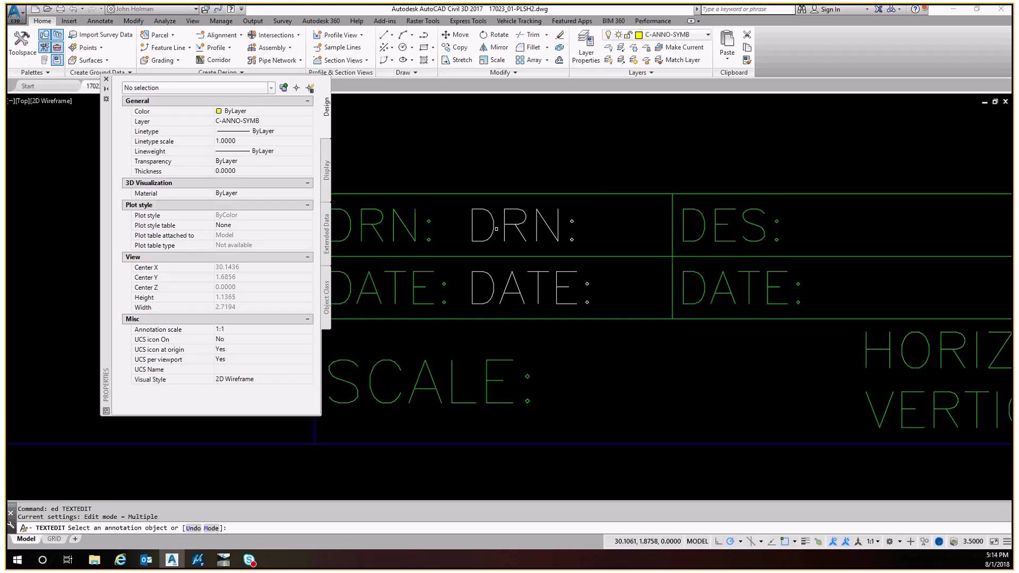
pyautogui.click(496, 230)
pyautogui.write('xx')
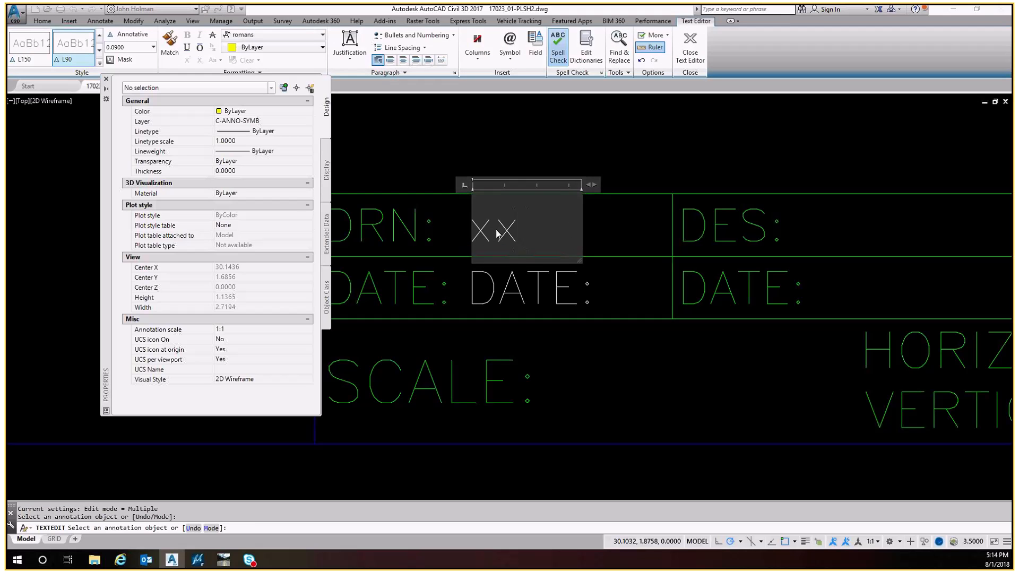
pyautogui.click(520, 281)
pyautogui.click(520, 290)
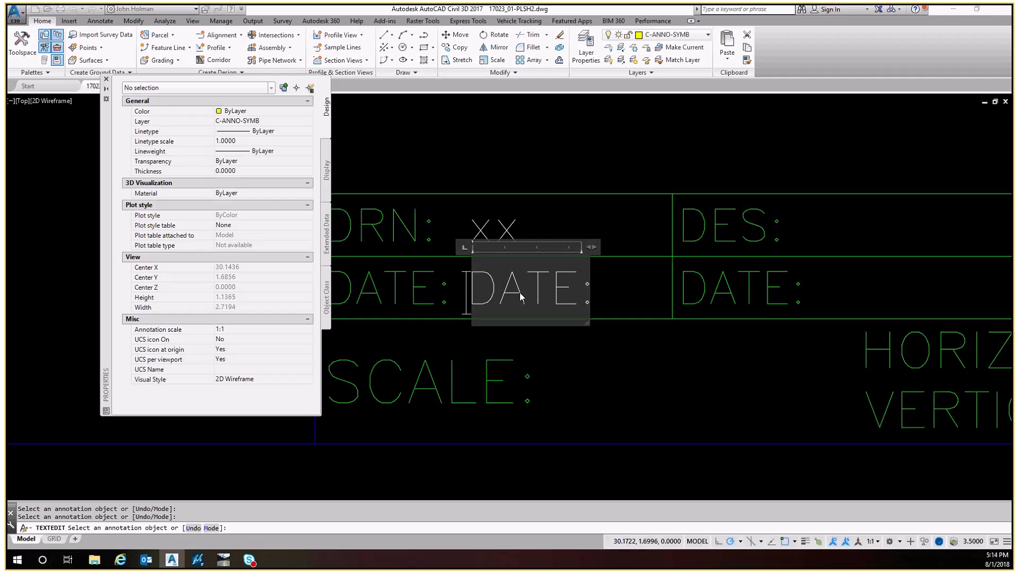
pyautogui.write('xx')
pyautogui.press('Escape')
pyautogui.press('Escape')
pyautogui.press('Escape')
pyautogui.write('cp')
pyautogui.press('Escape')
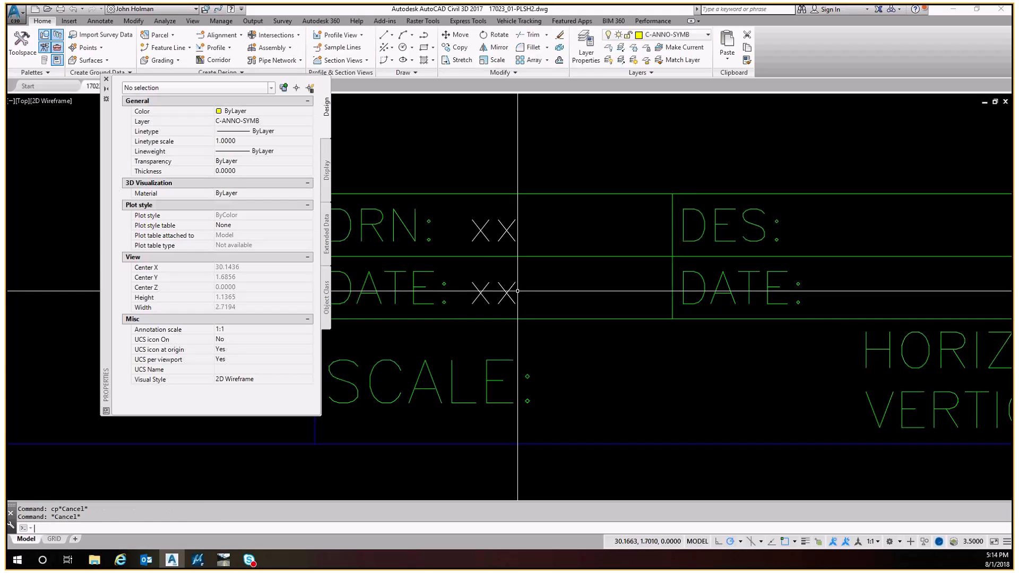
# Copy the two XX placeholders into the DES and CK columns of the title block
pyautogui.scroll(-2, 512, 274)
pyautogui.write('co')
pyautogui.press('Return')
pyautogui.click(506, 261)
pyautogui.click(481, 261)
pyautogui.click(509, 301)
pyautogui.click(490, 298)
pyautogui.press('Return')
pyautogui.click(377, 239)
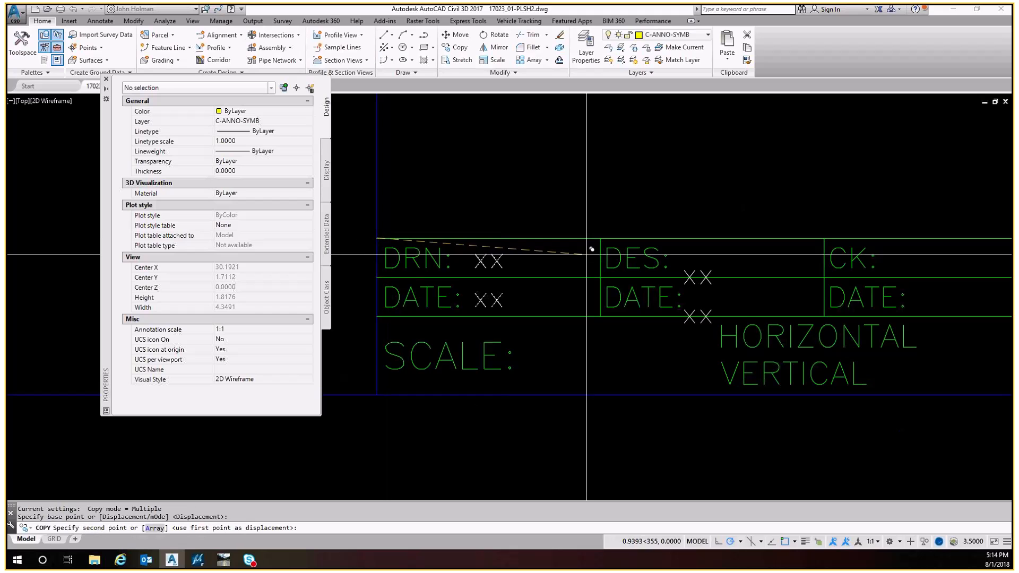
pyautogui.click(600, 239)
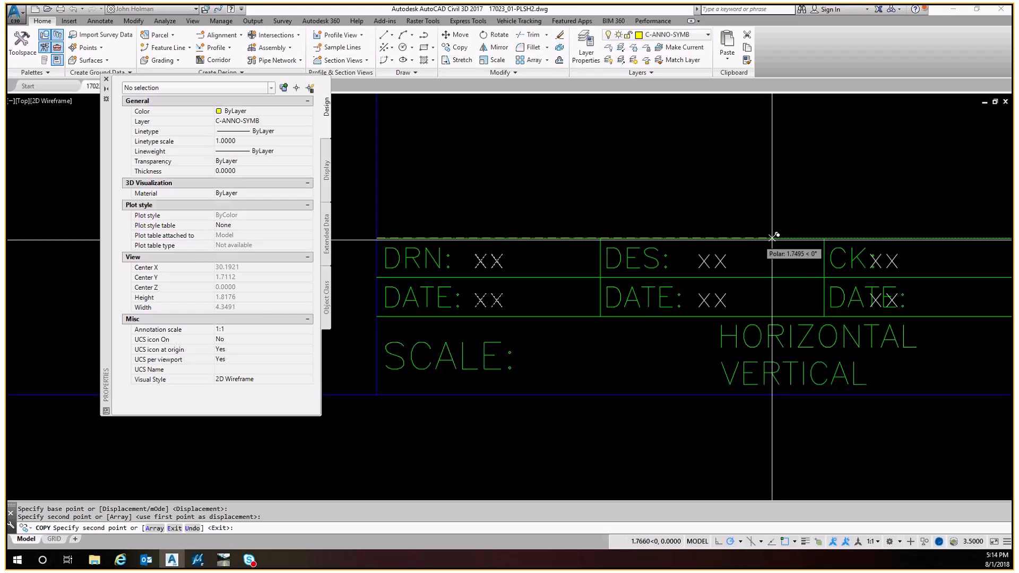
pyautogui.click(824, 239)
pyautogui.moveTo(703, 270); pyautogui.dragTo(714, 240, button='middle')
pyautogui.press('Escape')
pyautogui.press('Escape')
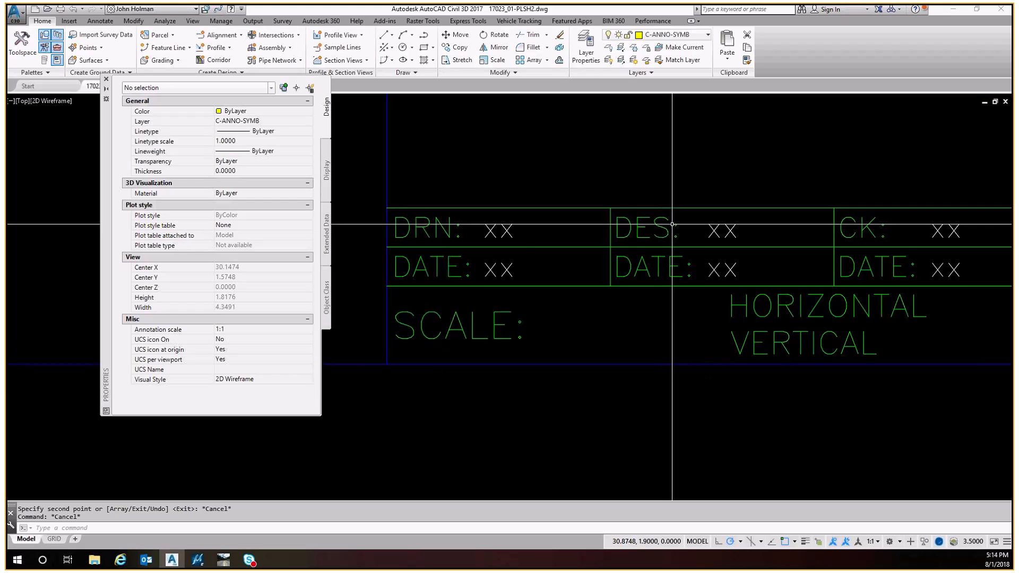
# Erase the original DES:, CK: and their DATE: labels from the title block
pyautogui.moveTo(660, 228); pyautogui.dragTo(530, 259, button='middle')
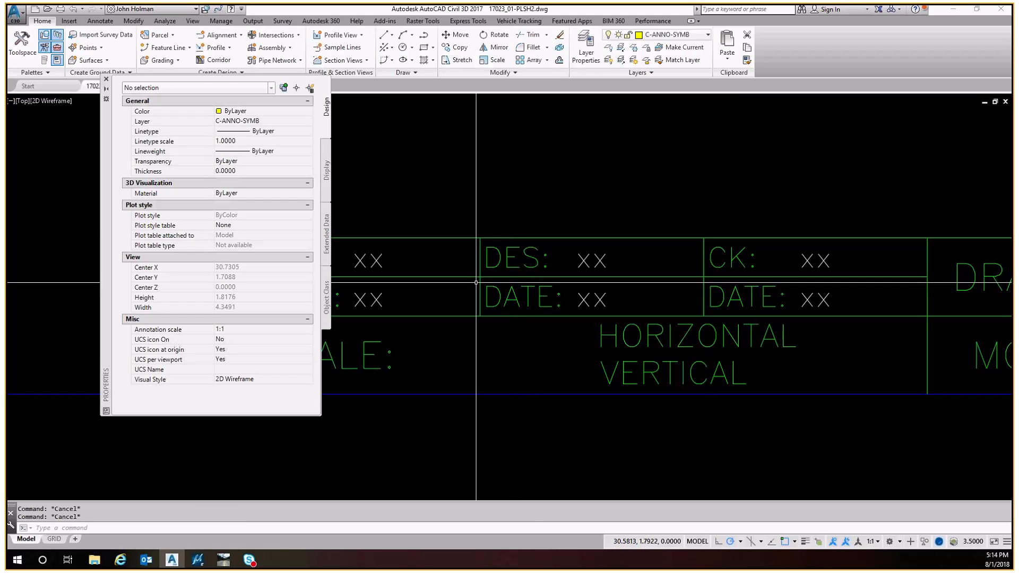
pyautogui.click(513, 297)
pyautogui.click(490, 253)
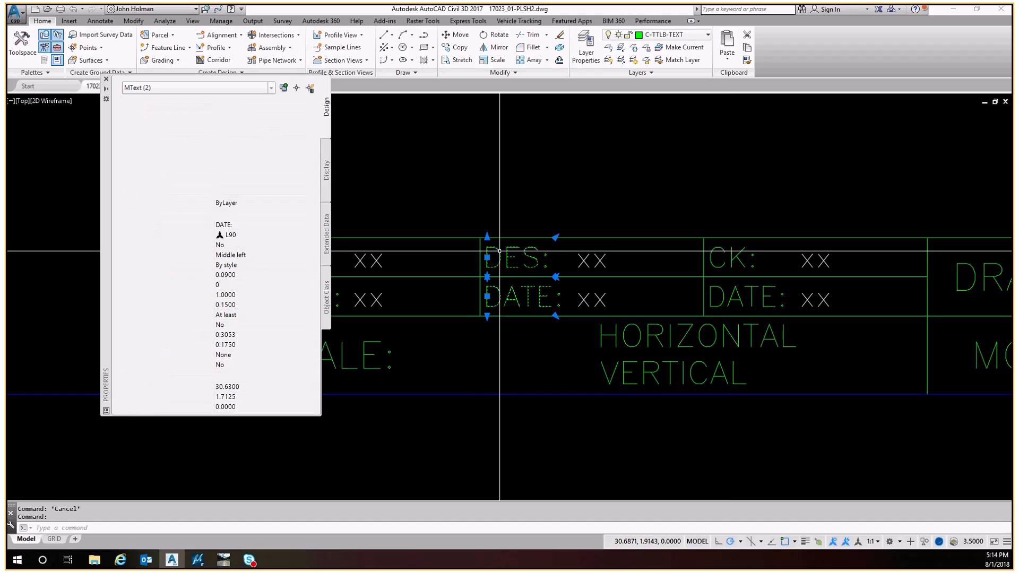
pyautogui.click(734, 260)
pyautogui.click(734, 299)
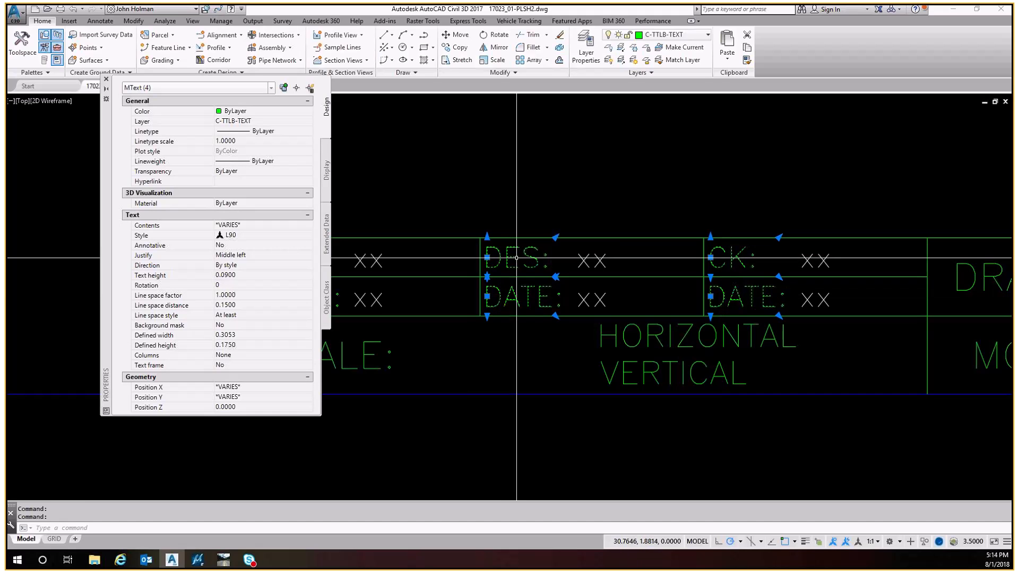
pyautogui.write('e')
pyautogui.press('Return')
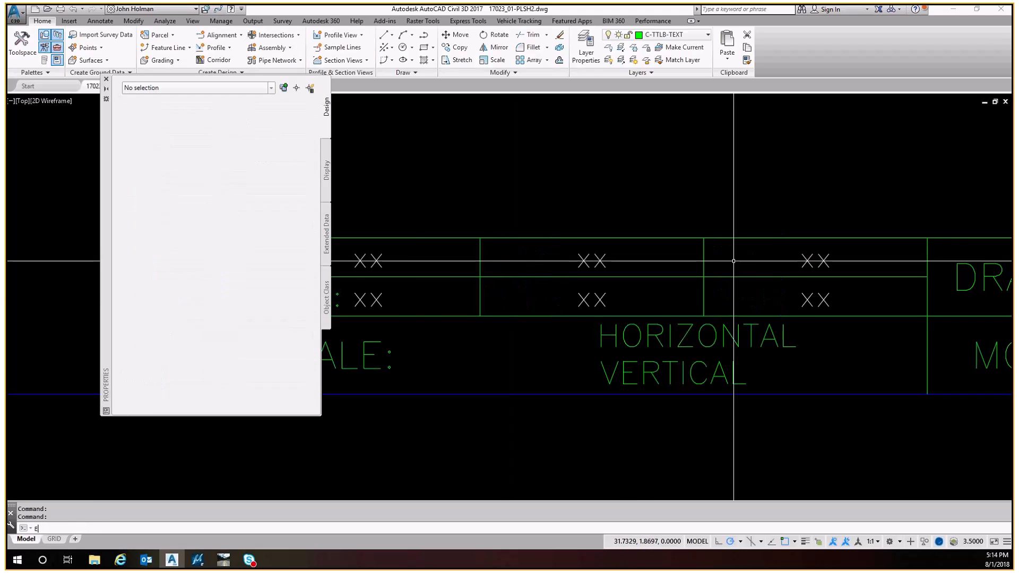
# Copy the DRN: and DATE: labels into the DES and CK columns
pyautogui.moveTo(476, 284); pyautogui.dragTo(608, 266, button='middle')
pyautogui.press('Escape')
pyautogui.write('co')
pyautogui.press('Return')
pyautogui.click(431, 241)
pyautogui.press('Return')
pyautogui.click(387, 218)
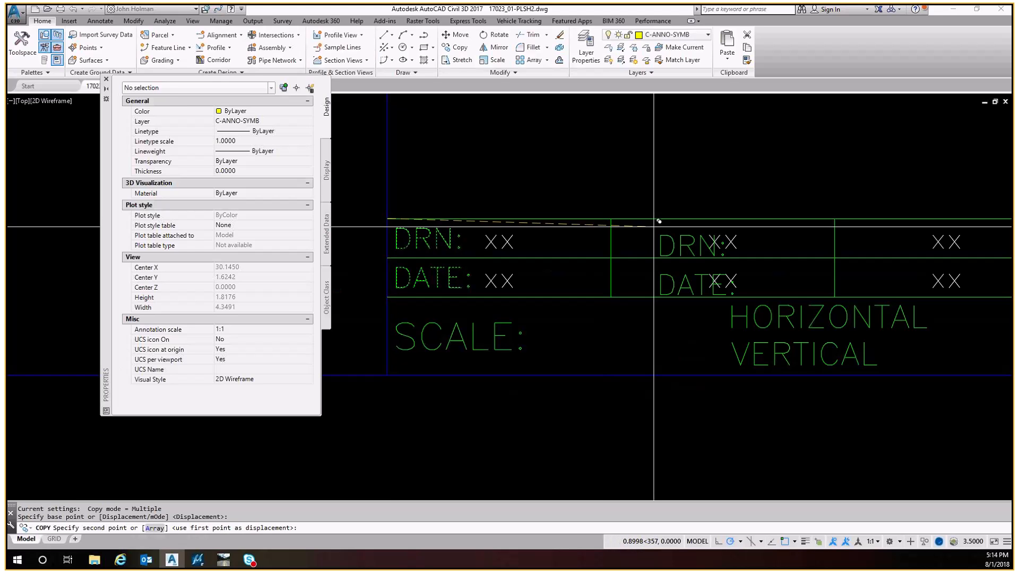
pyautogui.click(611, 228)
pyautogui.moveTo(797, 220); pyautogui.dragTo(583, 251, button='middle')
pyautogui.click(646, 228)
pyautogui.press('Escape')
# Rename the copied DRN: labels to DES: and CK: in their columns
pyautogui.moveTo(437, 247); pyautogui.dragTo(576, 257, button='middle')
pyautogui.write('ed')
pyautogui.press('Return')
pyautogui.click(550, 250)
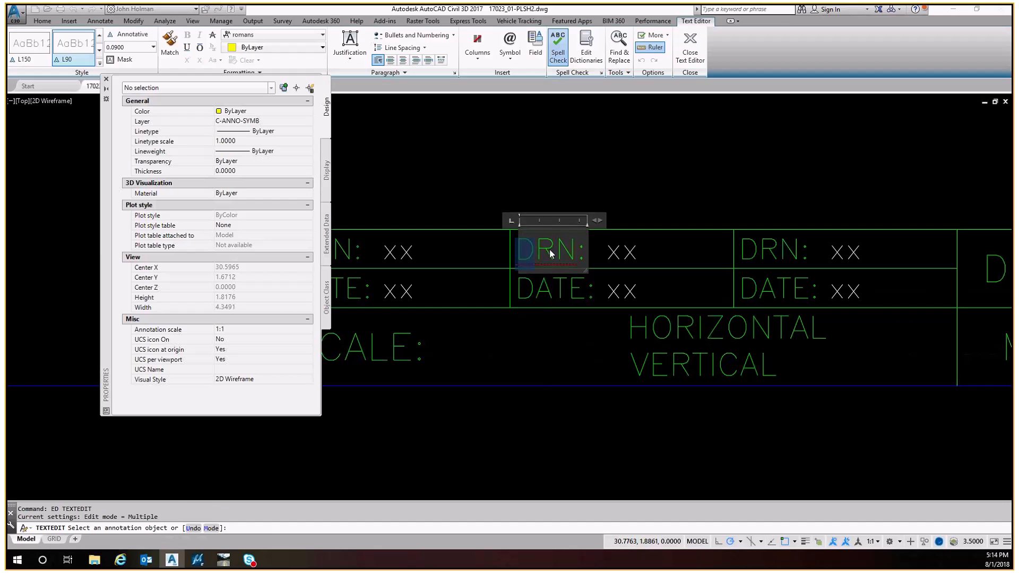
pyautogui.write('DES:')
pyautogui.press('Return')
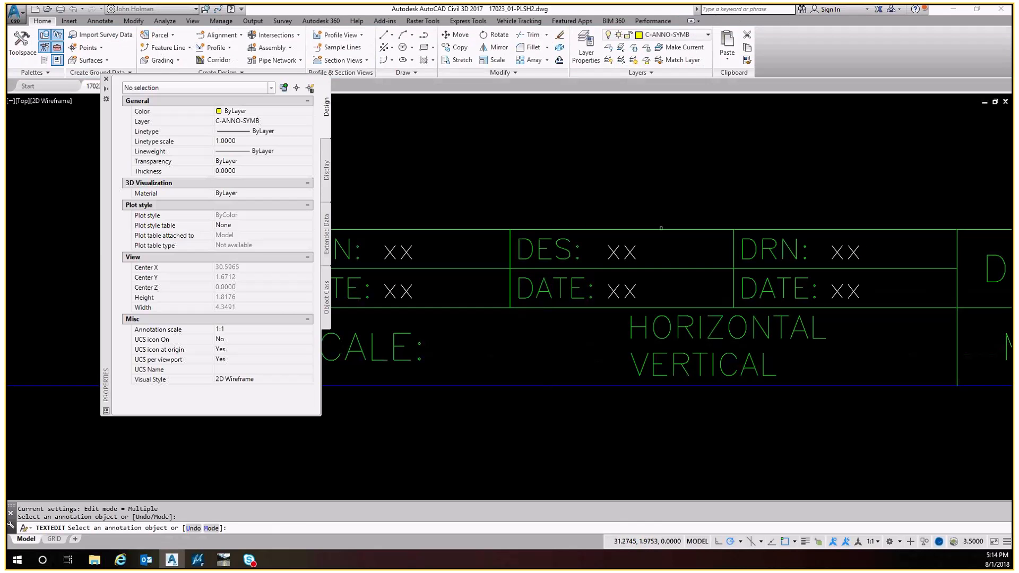
pyautogui.click(744, 247)
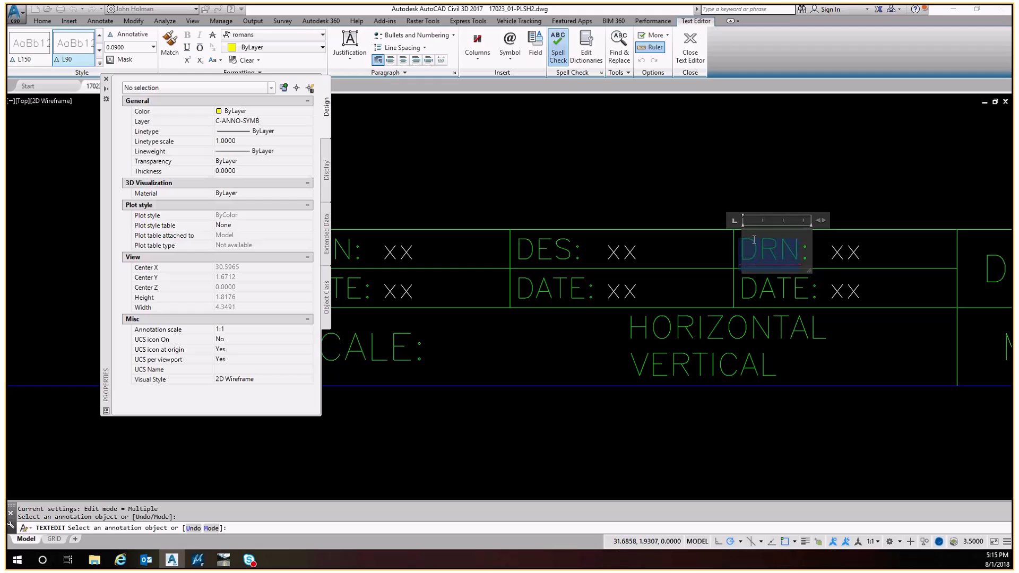
pyautogui.write('CK:')
pyautogui.press('Escape')
# Try to stretch the SHEET label's frame to fill its title block cell
pyautogui.scroll(-3, 407, 269)
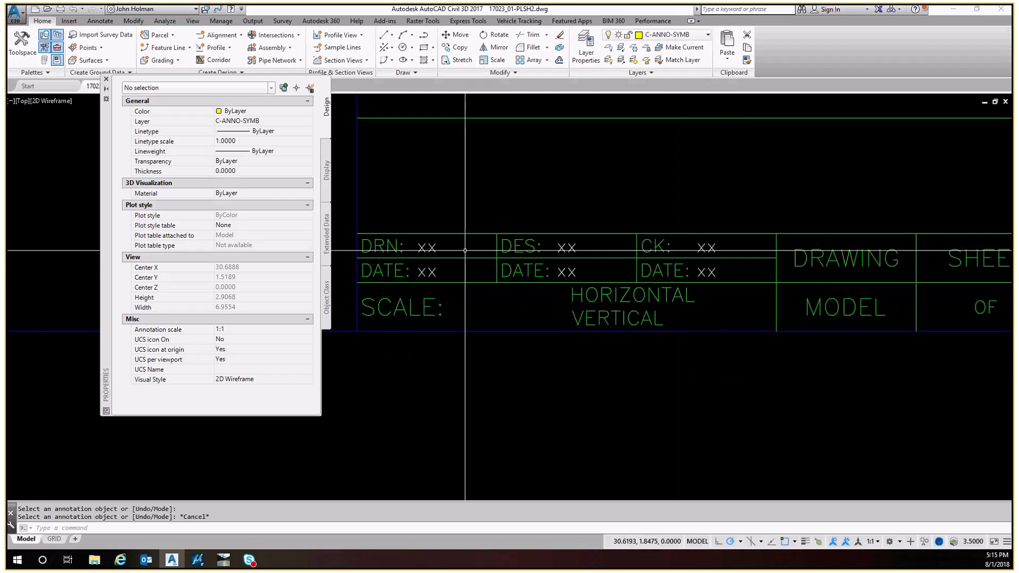
pyautogui.moveTo(730, 261); pyautogui.dragTo(498, 268, button='middle')
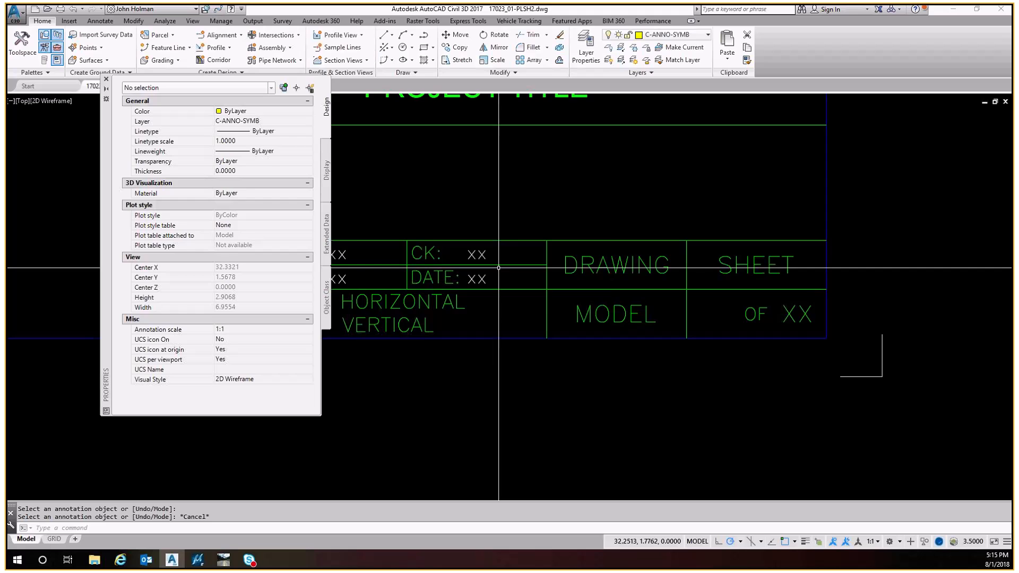
pyautogui.press('Escape')
pyautogui.moveTo(499, 268); pyautogui.dragTo(422, 275, button='middle')
pyautogui.click(576, 257)
pyautogui.click(540, 273)
pyautogui.press('Escape')
pyautogui.click(735, 257)
pyautogui.click(696, 273)
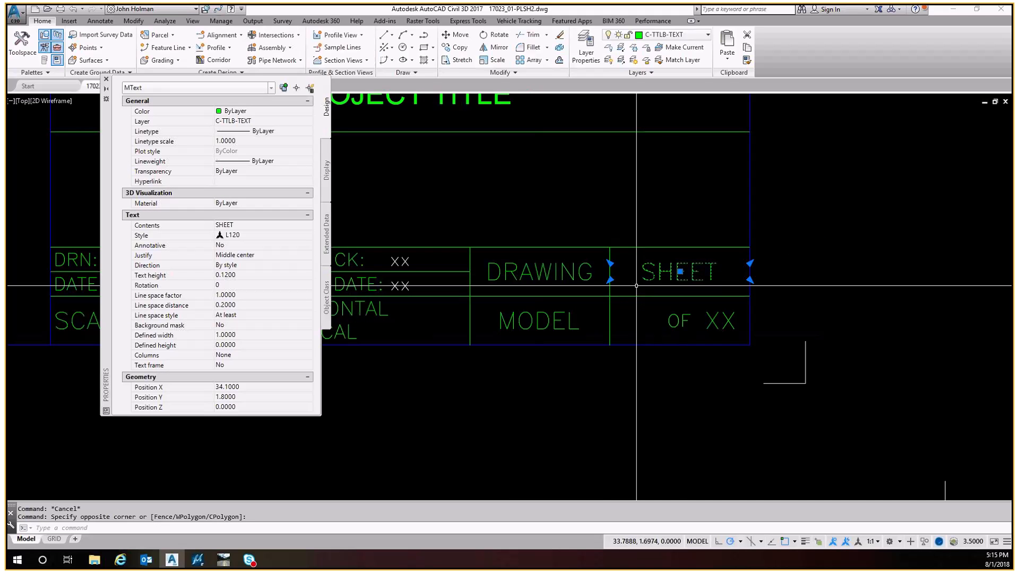
pyautogui.click(610, 264)
pyautogui.keyDown('shift'); pyautogui.rightClick(608, 256); pyautogui.keyUp('shift')
pyautogui.click(572, 258)
pyautogui.click(529, 277)
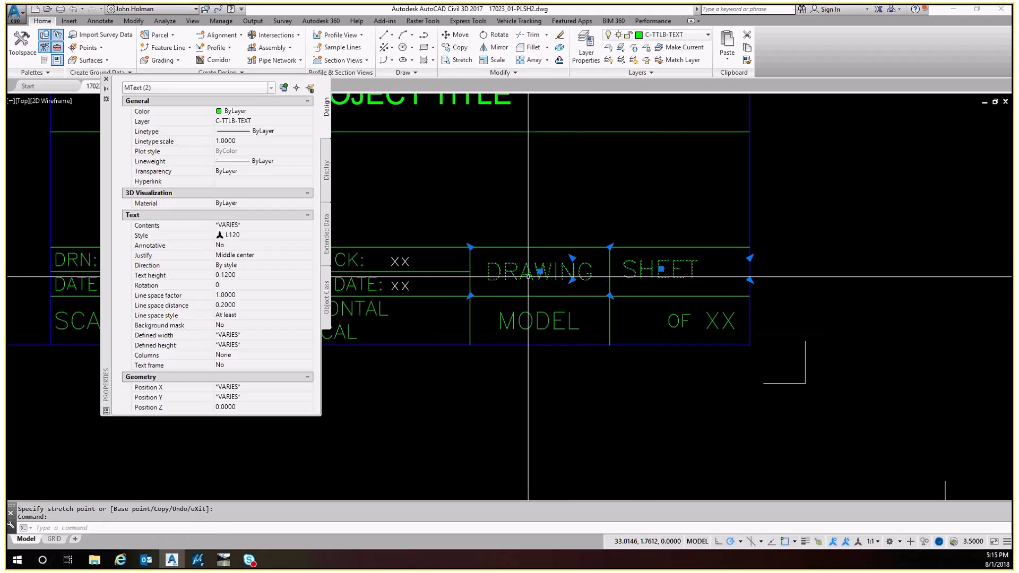
pyautogui.press('Escape')
pyautogui.click(599, 264)
pyautogui.click(566, 274)
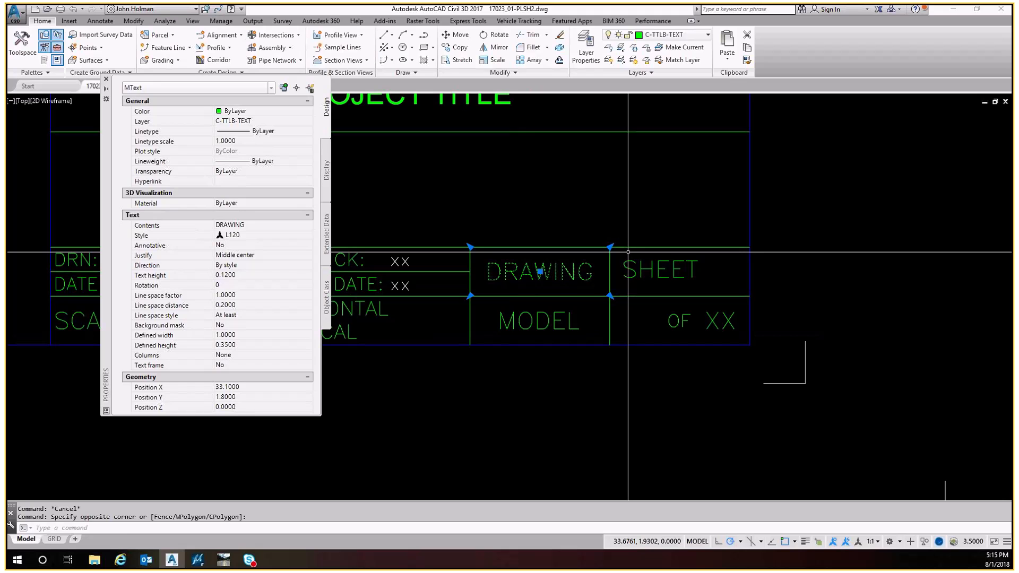
pyautogui.hotkey('ctrl', 'z')
pyautogui.press('Escape')
# Stretch the SHEET label's frame so it fills its title block cell
pyautogui.click(734, 258)
pyautogui.click(696, 272)
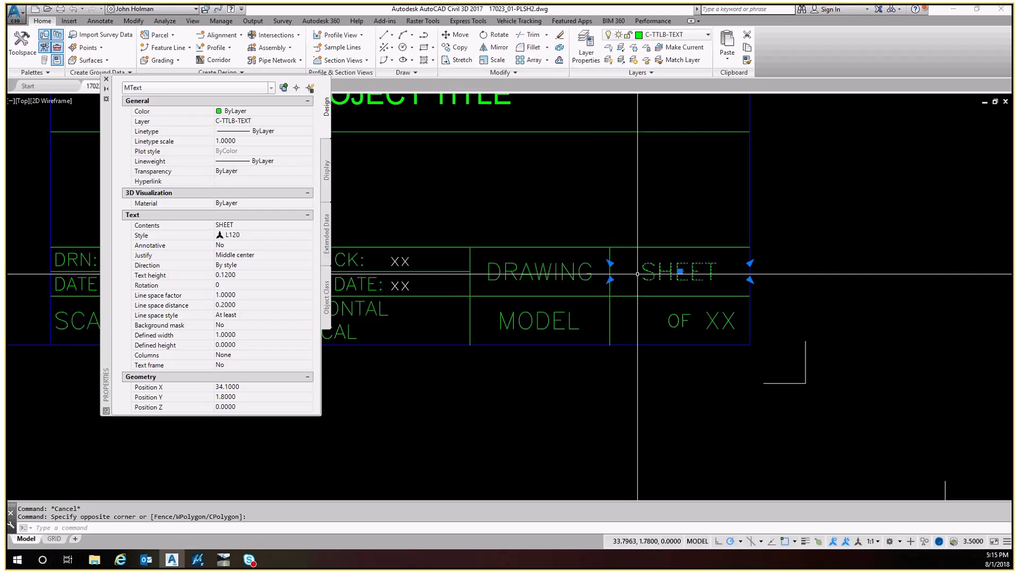
pyautogui.click(610, 264)
pyautogui.keyDown('shift'); pyautogui.rightClick(620, 250); pyautogui.keyUp('shift')
pyautogui.press('e')
pyautogui.click(612, 248)
pyautogui.click(750, 296)
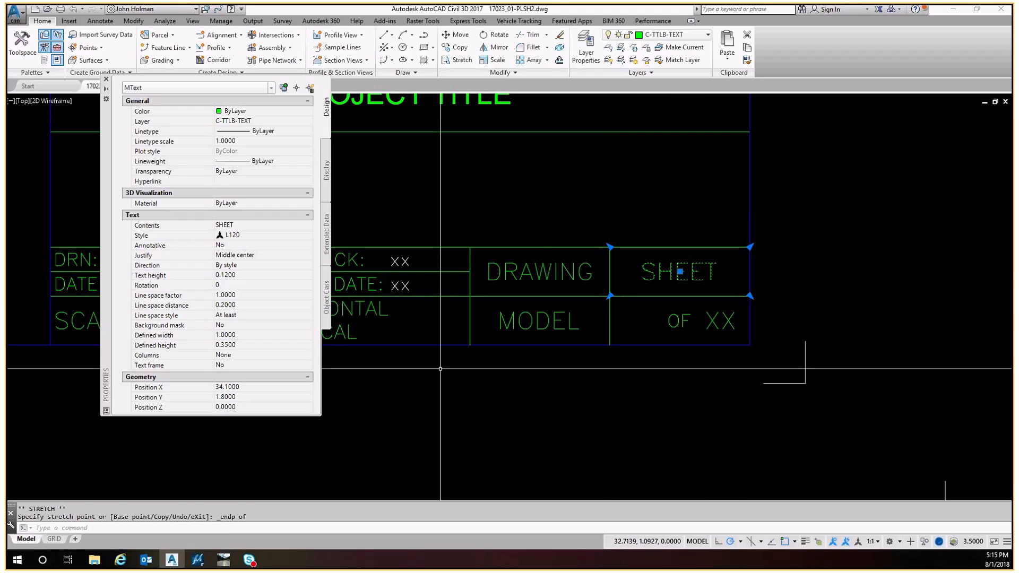
# Stretch the OF label's frame down to the bottom edge of the sheet number cell
pyautogui.moveTo(604, 324); pyautogui.dragTo(676, 286, button='middle')
pyautogui.press('Escape')
pyautogui.click(660, 299)
pyautogui.click(609, 291)
pyautogui.moveTo(609, 290); pyautogui.dragTo(733, 256, button='middle')
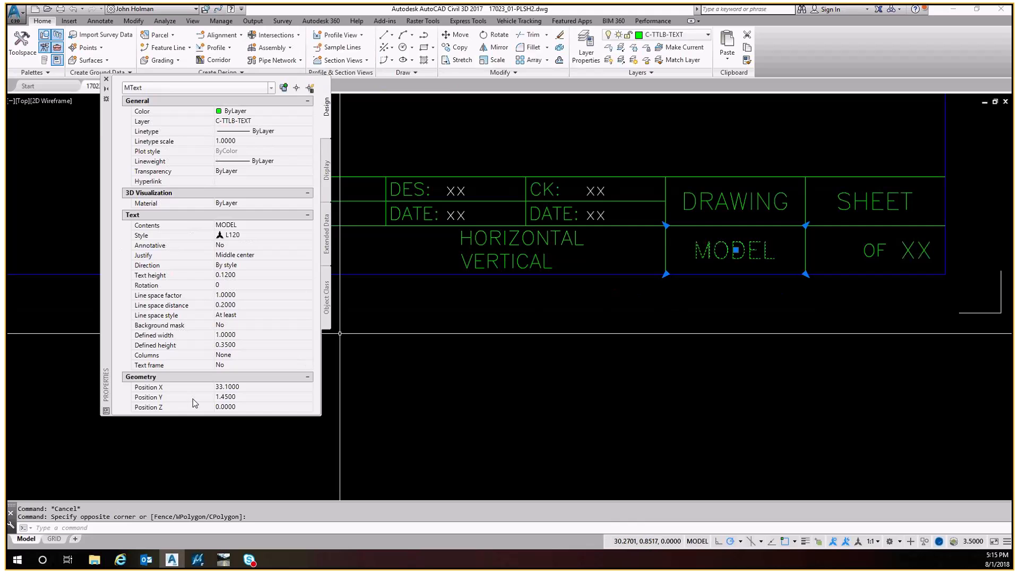
pyautogui.moveTo(837, 244); pyautogui.dragTo(694, 278, button='middle')
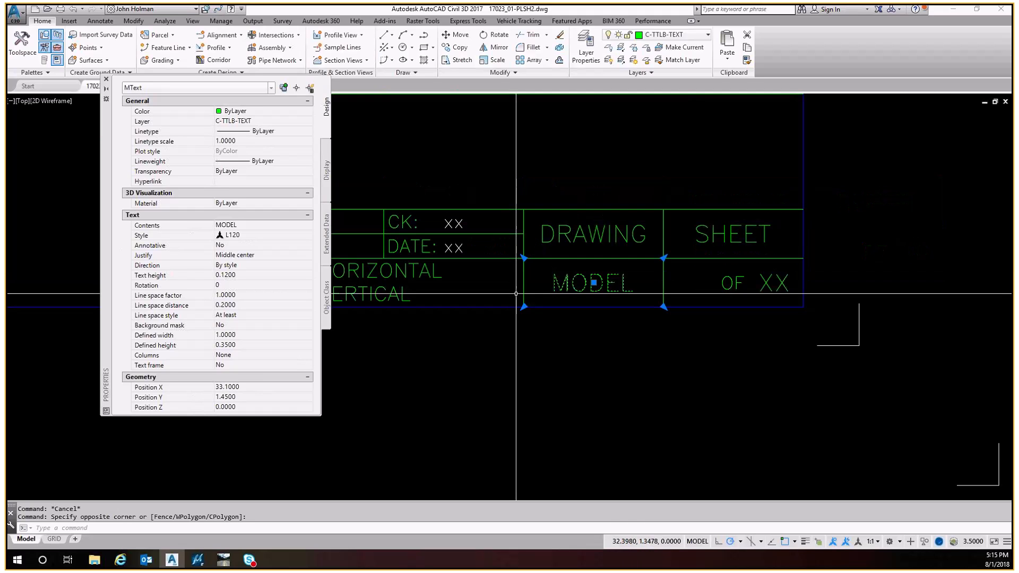
pyautogui.press('Escape')
pyautogui.scroll(4, 840, 283)
pyautogui.click(616, 252)
pyautogui.click(519, 314)
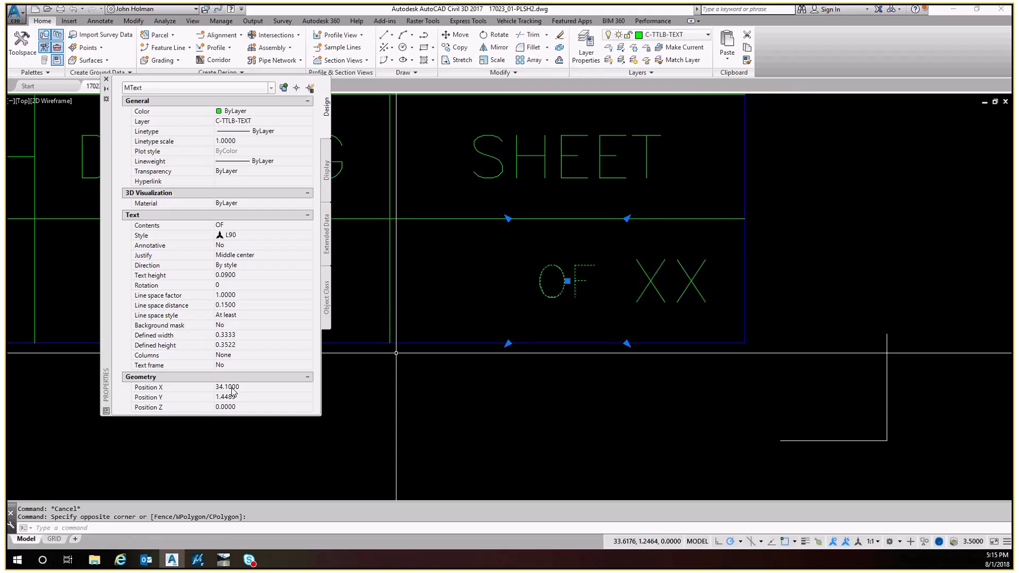
pyautogui.click(508, 344)
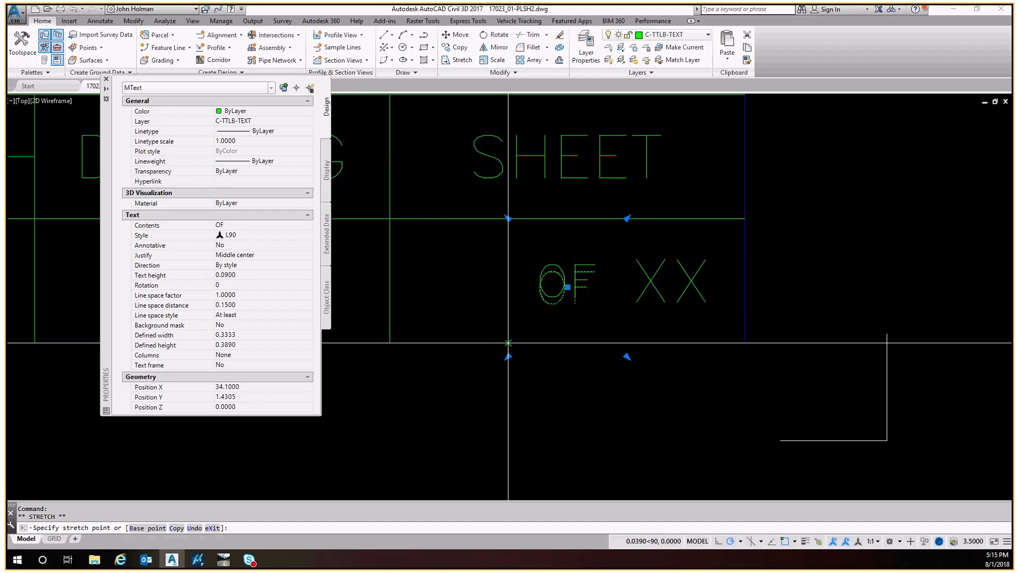
pyautogui.click(505, 345)
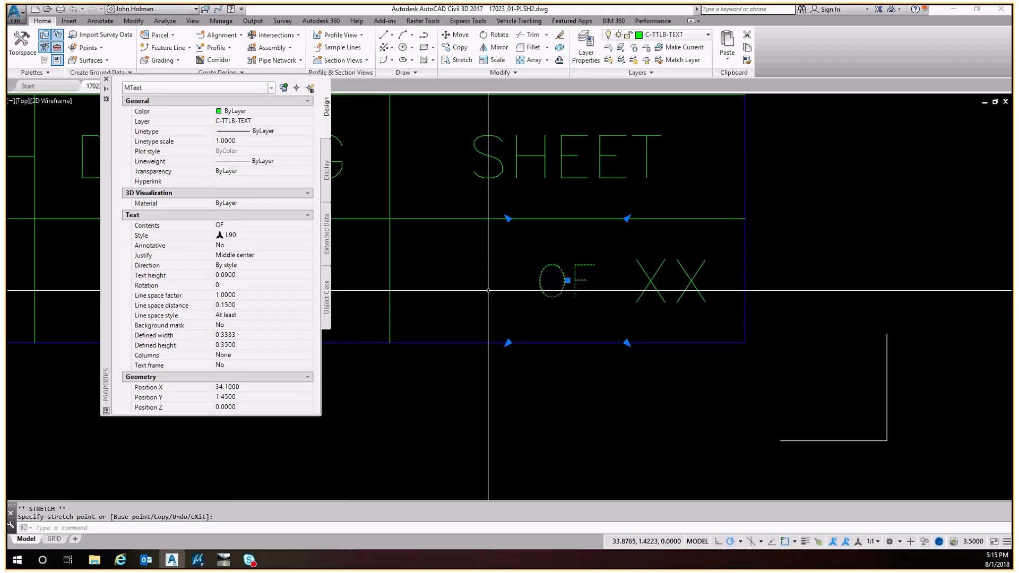
pyautogui.press('Escape')
# Measure a 1-unit distance from the sheet cell's left edge toward the OF label
pyautogui.moveTo(483, 292); pyautogui.dragTo(472, 297, button='middle')
pyautogui.write('di')
pyautogui.press('Return')
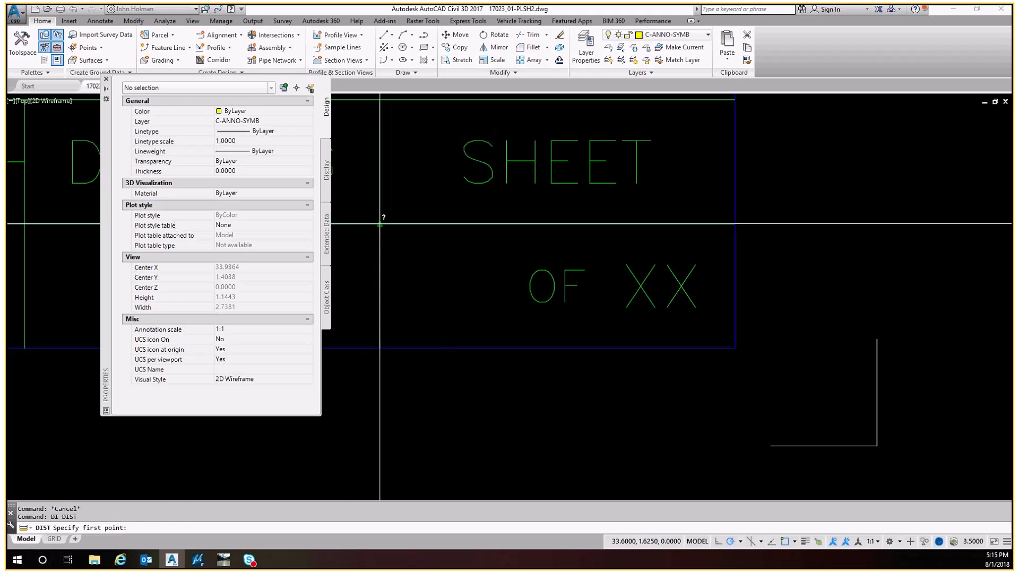
pyautogui.click(380, 224)
pyautogui.write('1')
pyautogui.press('Return')
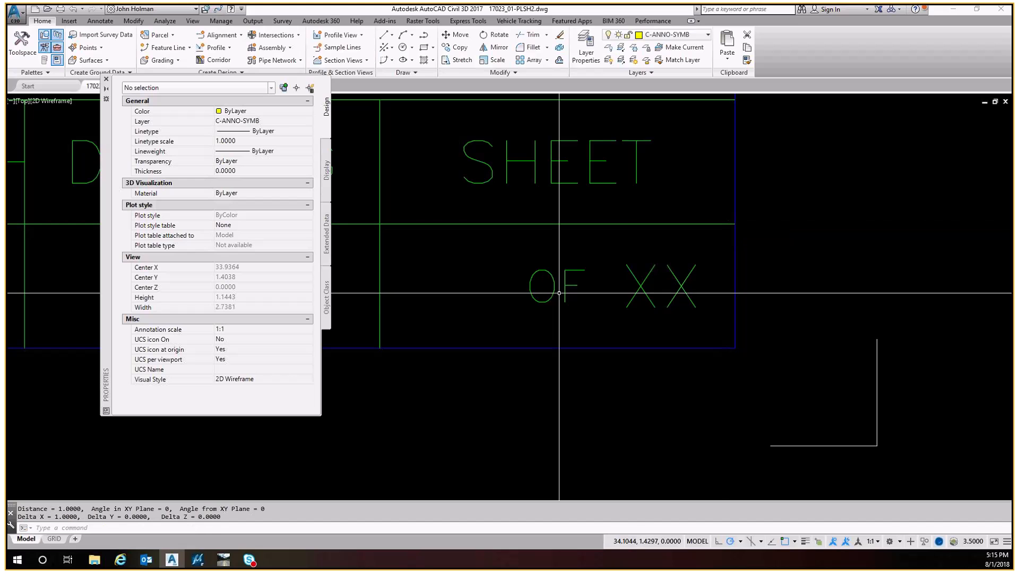
pyautogui.moveTo(617, 290); pyautogui.dragTo(602, 314, button='middle')
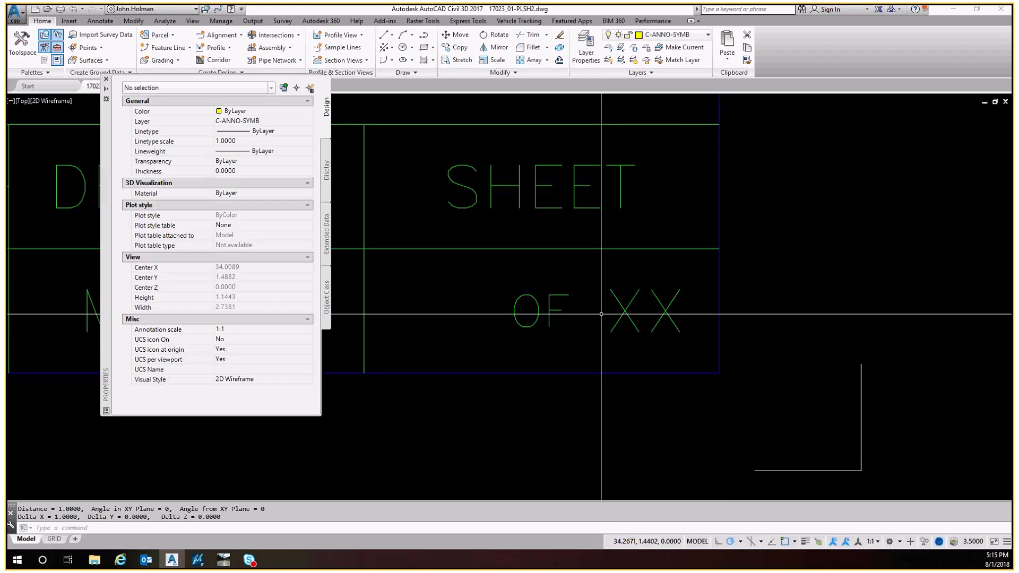
# Set the sheet-total XX label's defined width to 0.4
pyautogui.press('Escape')
pyautogui.click(599, 277)
pyautogui.click(519, 321)
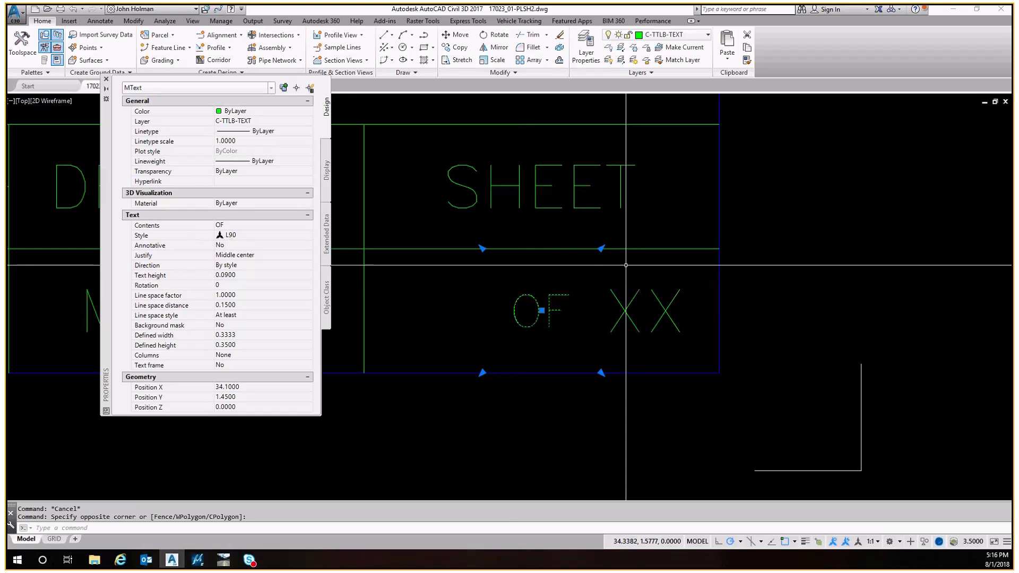
pyautogui.press('Escape')
pyautogui.click(635, 280)
pyautogui.click(596, 320)
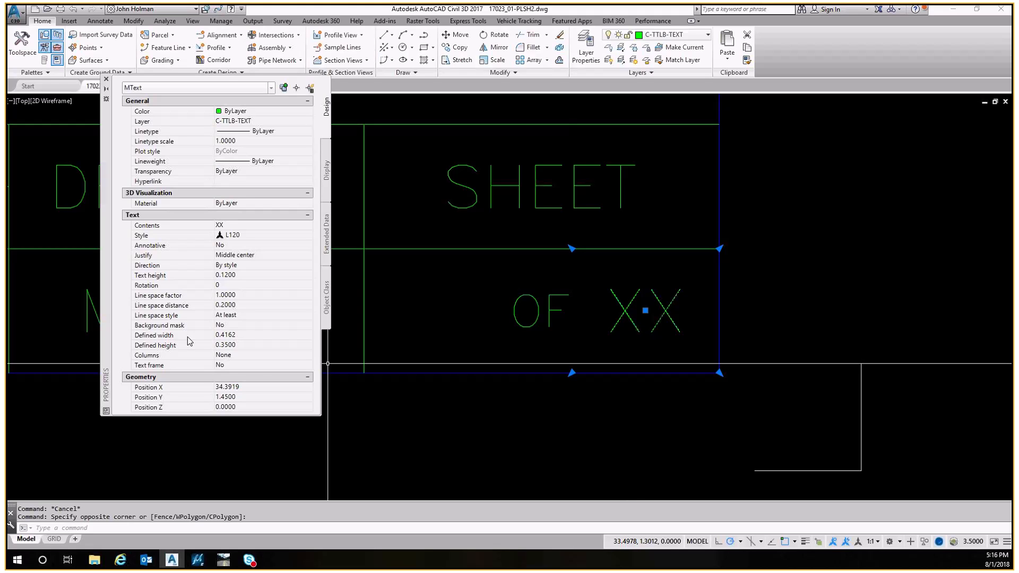
pyautogui.click(235, 335)
pyautogui.write('0.4')
pyautogui.press('Return')
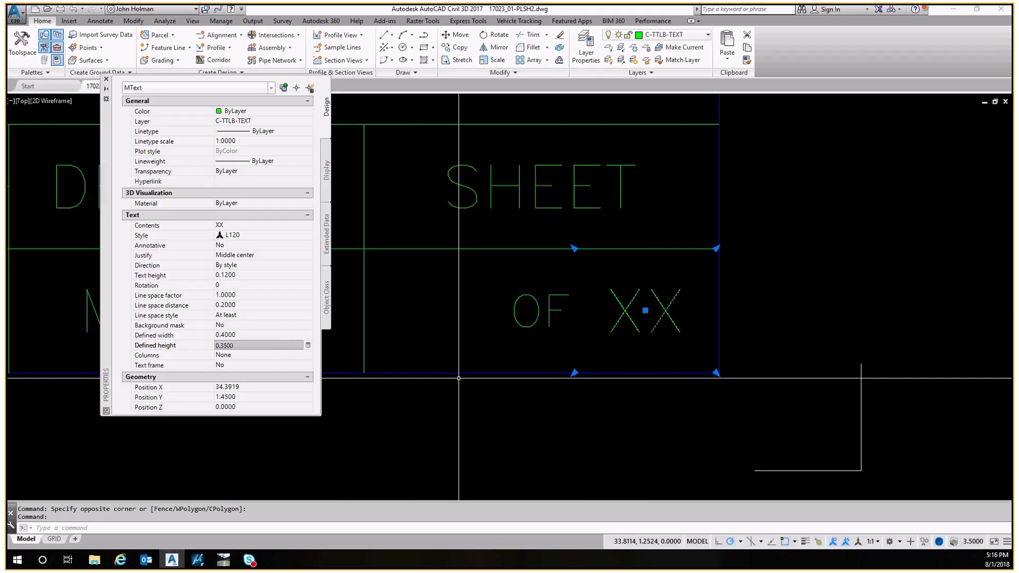
# Move the sheet-total XX label, snapping to the endpoint of its cell's corner
pyautogui.write('m')
pyautogui.press('Return')
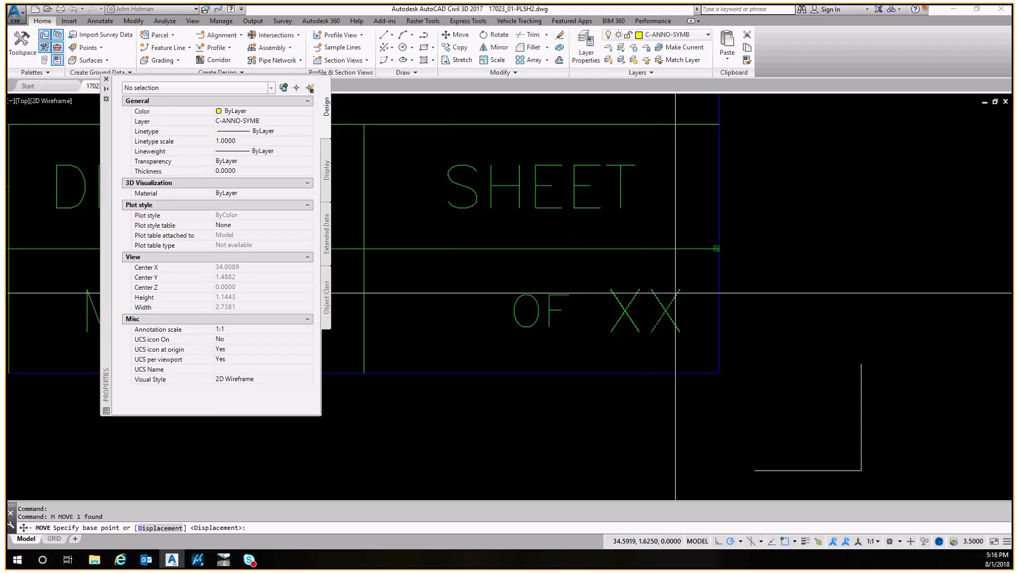
pyautogui.click(715, 249)
pyautogui.click(711, 249)
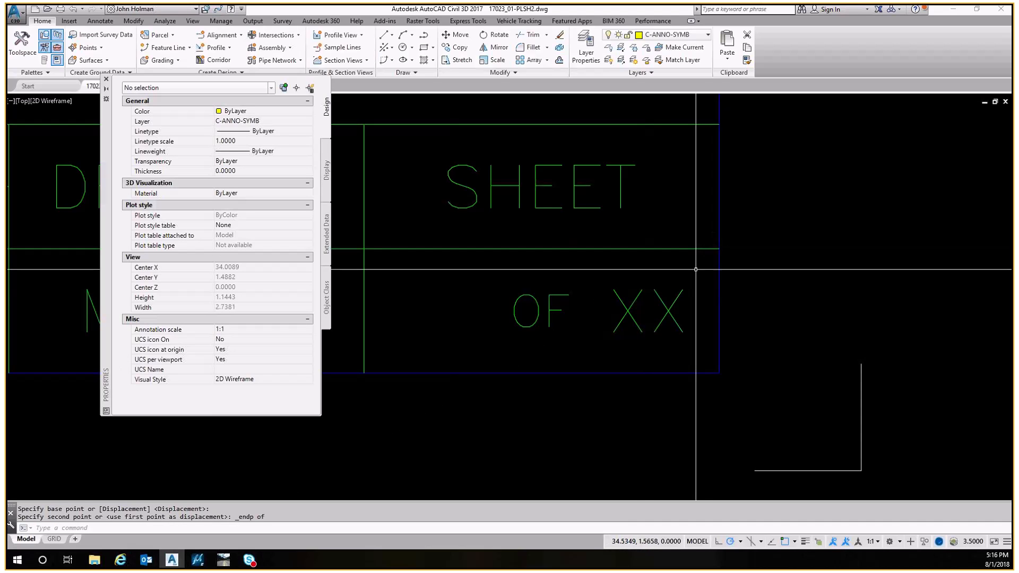
pyautogui.press('Escape')
# Copy the XX label to the left of OF to serve as the sheet number
pyautogui.moveTo(687, 269); pyautogui.dragTo(637, 274, button='middle')
pyautogui.write('co')
pyautogui.press('Return')
pyautogui.click(636, 275)
pyautogui.click(588, 303)
pyautogui.press('Return')
pyautogui.click(587, 302)
pyautogui.moveTo(553, 277); pyautogui.dragTo(718, 275, button='middle')
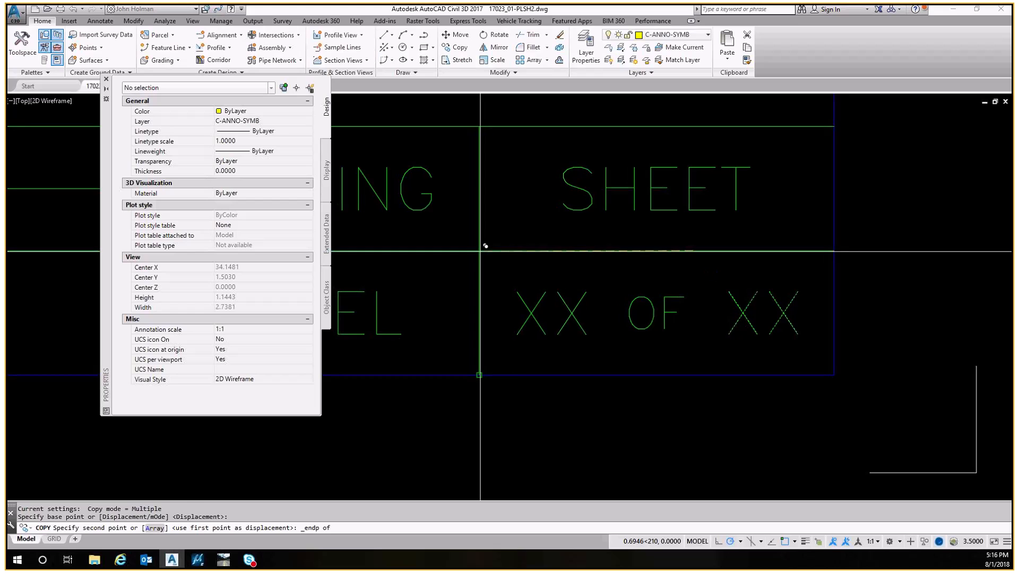
pyautogui.click(480, 251)
pyautogui.press('Escape')
# Select both XX labels and check their layer
pyautogui.click(592, 278)
pyautogui.click(559, 305)
pyautogui.click(757, 277)
pyautogui.click(741, 304)
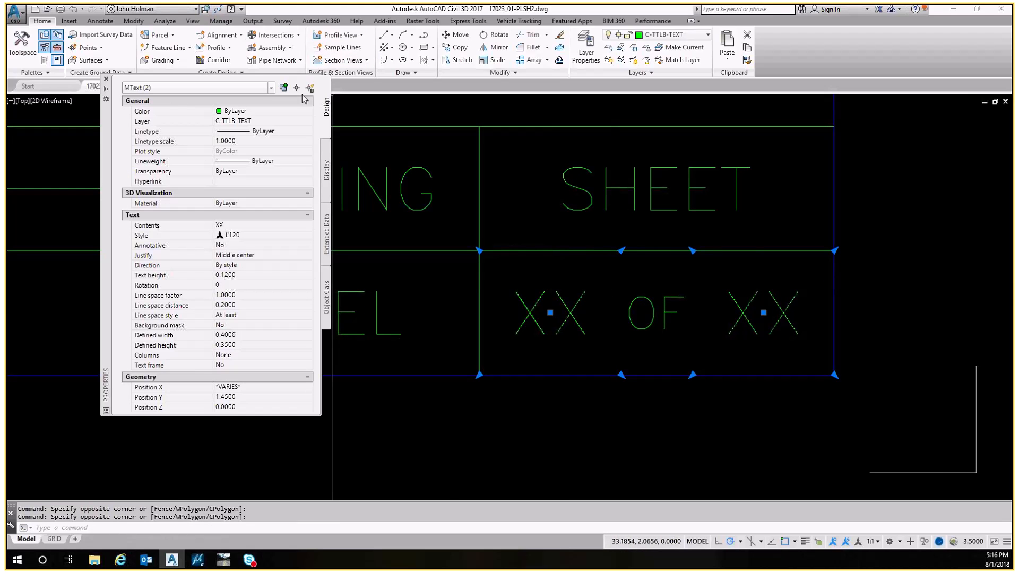
pyautogui.click(249, 121)
pyautogui.click(251, 123)
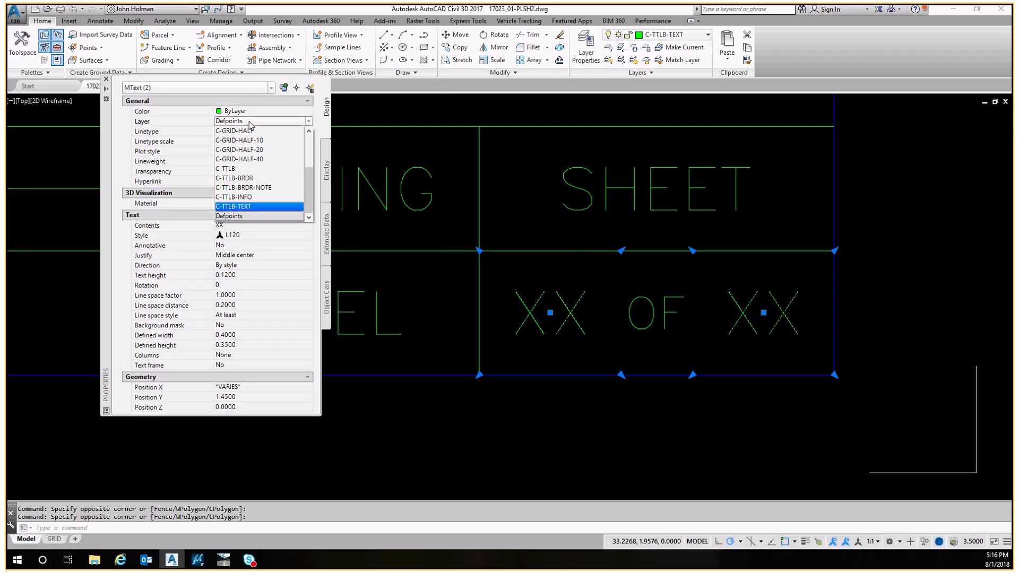
pyautogui.press('Return')
pyautogui.press('Escape')
pyautogui.click(575, 286)
pyautogui.click(557, 307)
pyautogui.press('Escape')
pyautogui.moveTo(739, 280); pyautogui.dragTo(718, 330, button='middle')
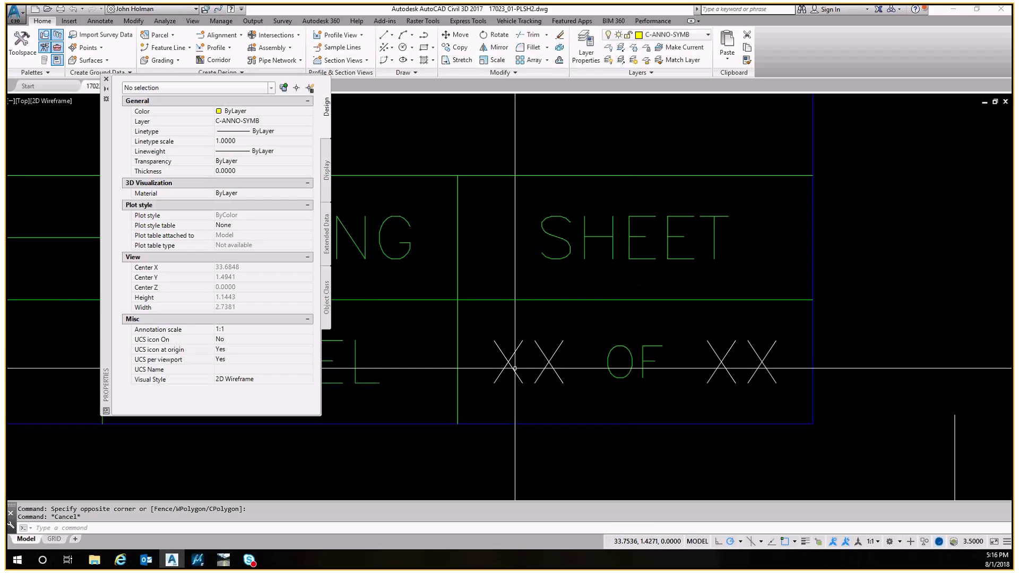
pyautogui.scroll(-4, 694, 363)
pyautogui.scroll(-2, 656, 294)
pyautogui.scroll(5, 600, 301)
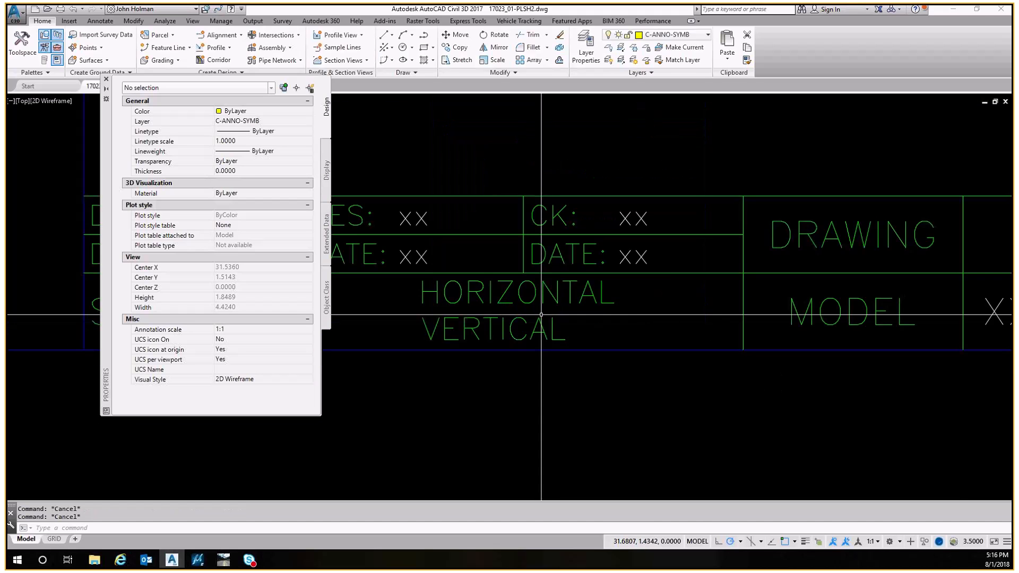
# Set the HORIZONTAL/VERTICAL scale text's style to L90
pyautogui.moveTo(600, 302); pyautogui.dragTo(421, 315, button='middle')
pyautogui.click(611, 300)
pyautogui.click(580, 296)
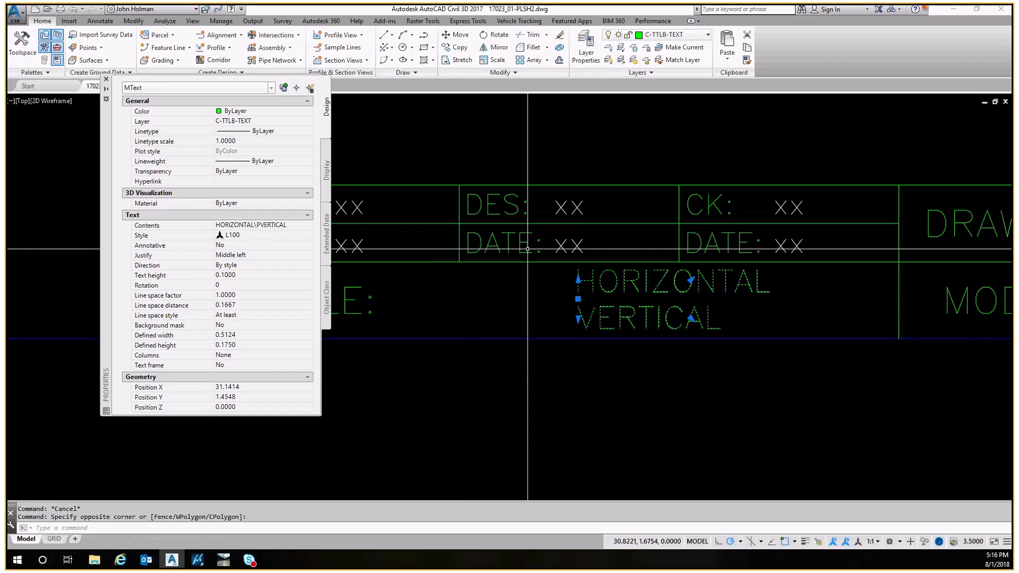
pyautogui.scroll(-4, 510, 313)
pyautogui.moveTo(509, 275); pyautogui.dragTo(491, 294, button='middle')
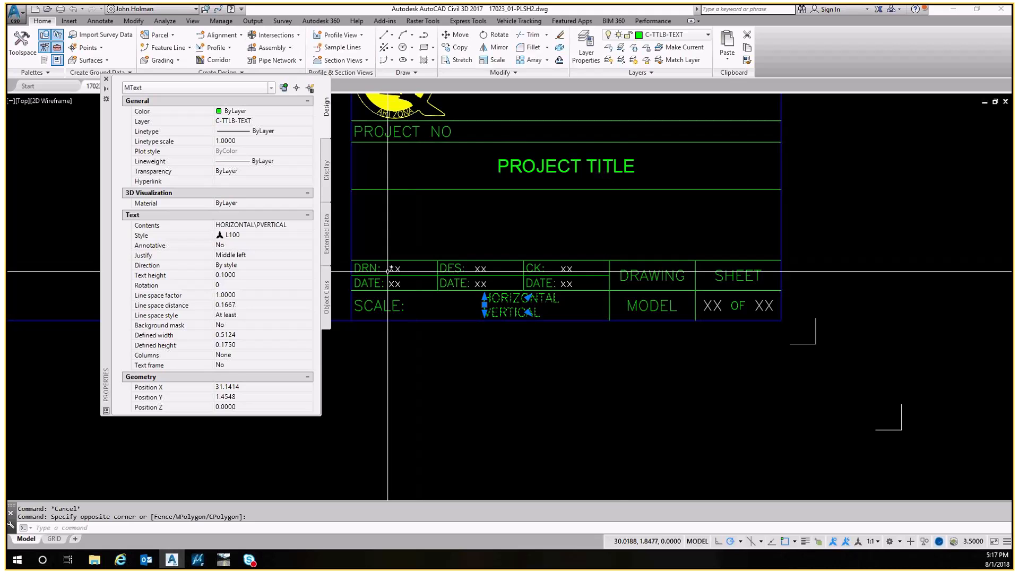
pyautogui.scroll(4, 491, 308)
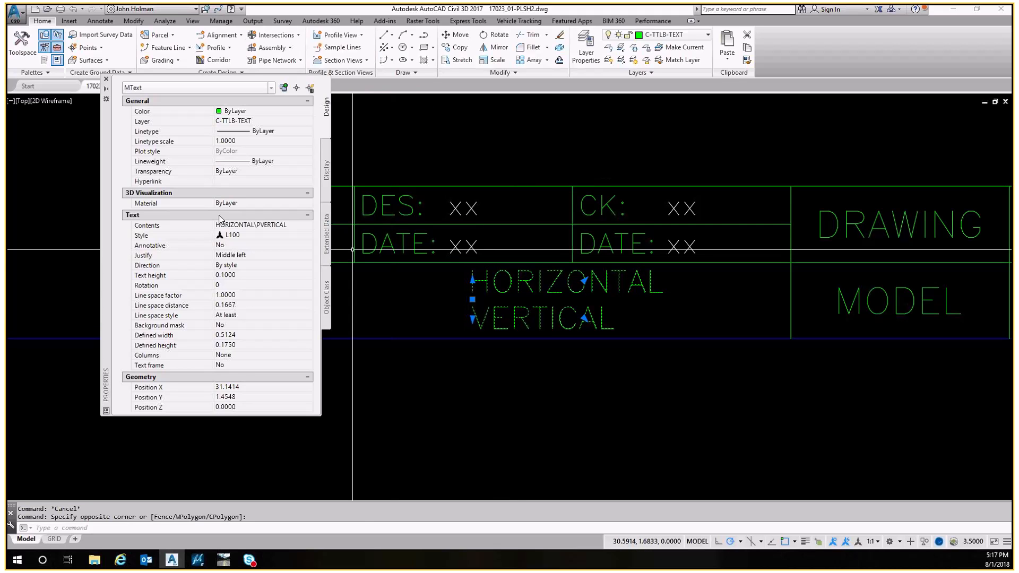
pyautogui.click(229, 235)
pyautogui.click(307, 235)
pyautogui.click(244, 279)
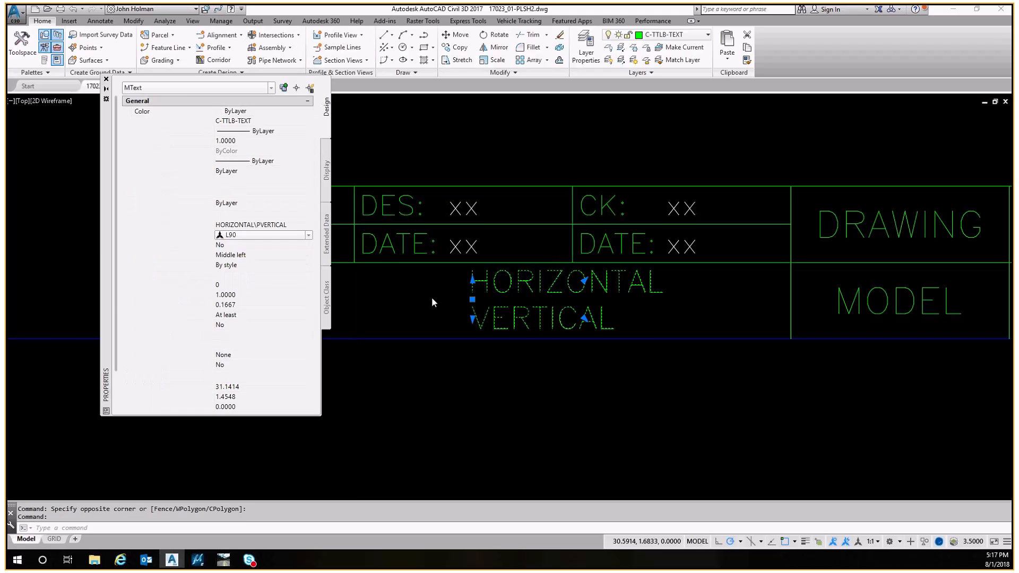
# Stretch the scale text's frame down to the cell bottom and set its X position to 31.2
pyautogui.click(472, 279)
pyautogui.click(472, 273)
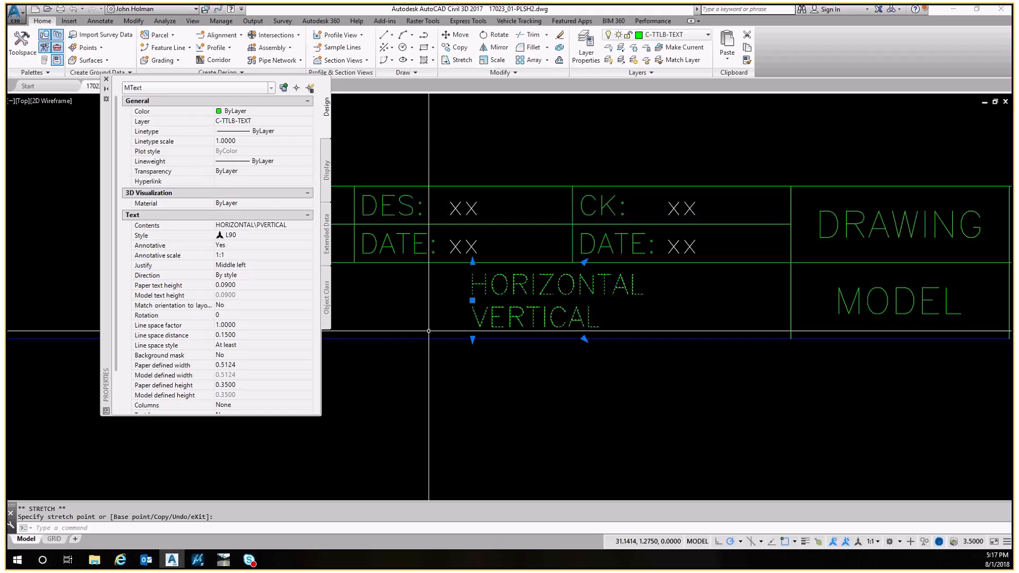
pyautogui.scroll(-2, 240, 365)
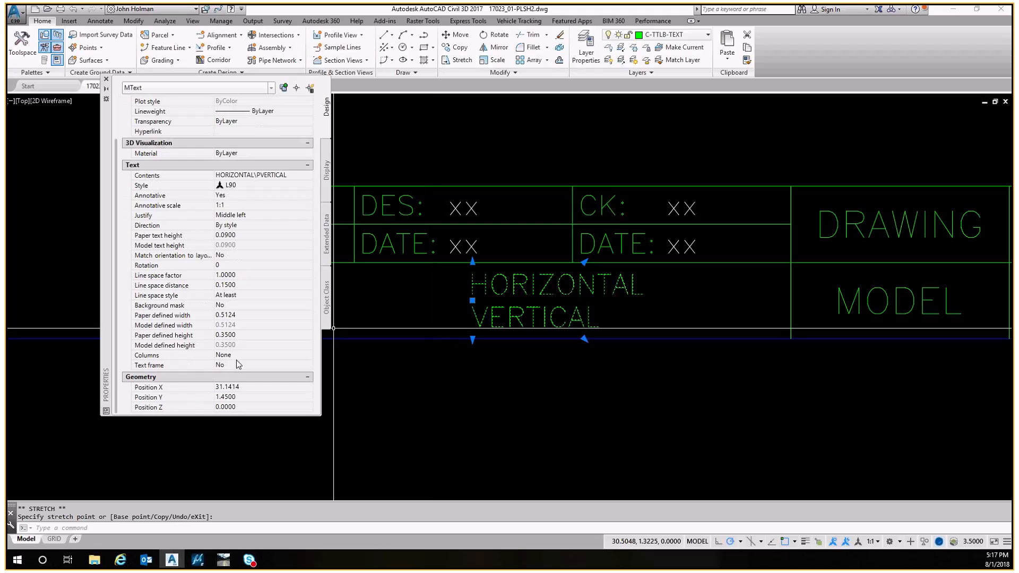
pyautogui.click(239, 391)
pyautogui.write('31.2')
pyautogui.press('Return')
pyautogui.press('Escape')
# Copy the HORIZONTAL/VERTICAL text 0.8 units to the left, next to SCALE
pyautogui.moveTo(471, 302)
pyautogui.mouseDown(button='middle')
pyautogui.moveTo(507, 303)
pyautogui.moveTo(612, 274)
pyautogui.mouseUp(button='middle')
pyautogui.write('C')
pyautogui.press('Escape')
pyautogui.write('co')
pyautogui.press('Return')
pyautogui.click(605, 282)
pyautogui.press('Return')
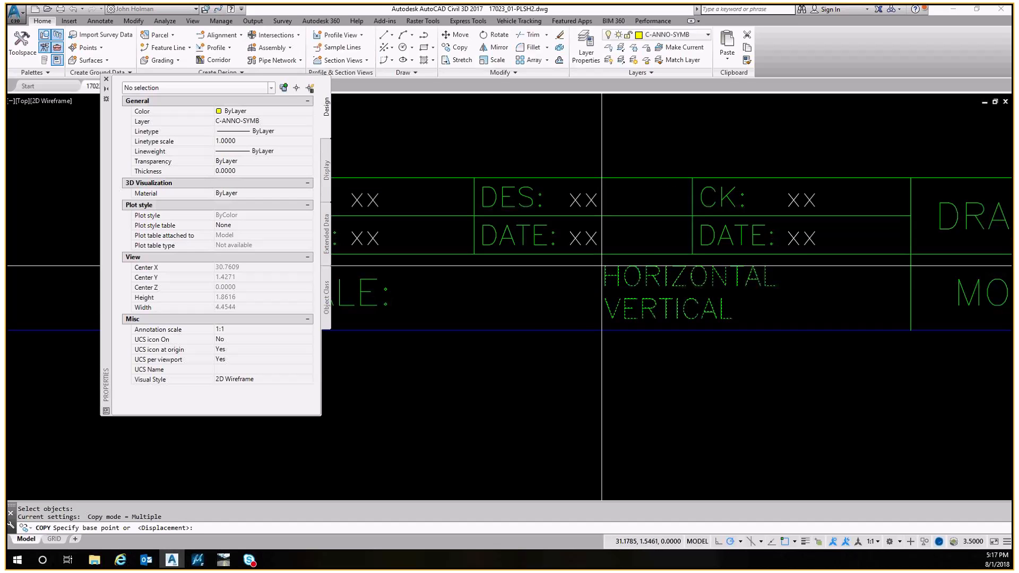
pyautogui.click(603, 258)
pyautogui.moveTo(402, 254); pyautogui.dragTo(532, 257, button='middle')
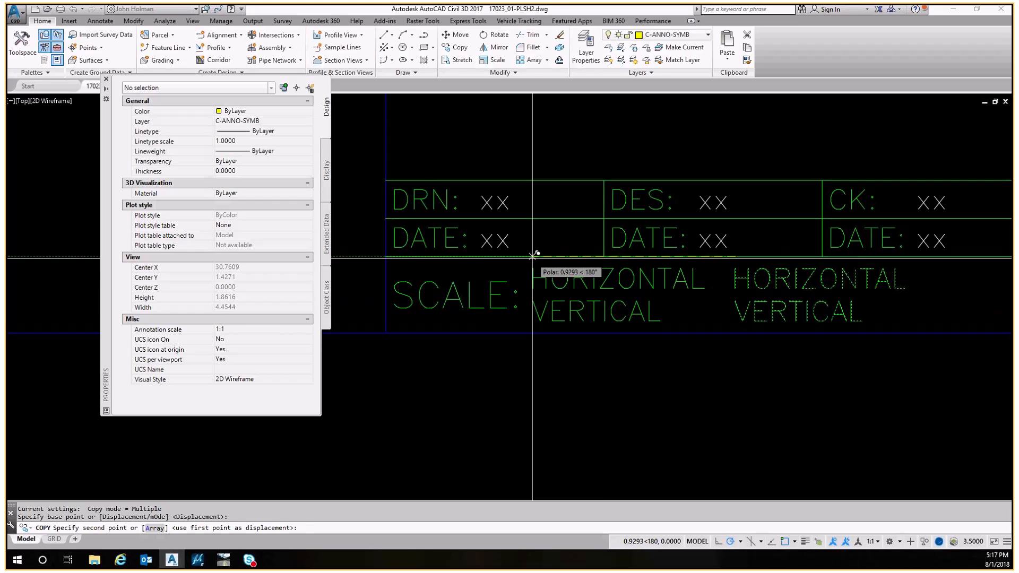
pyautogui.write('.8')
pyautogui.press('Return')
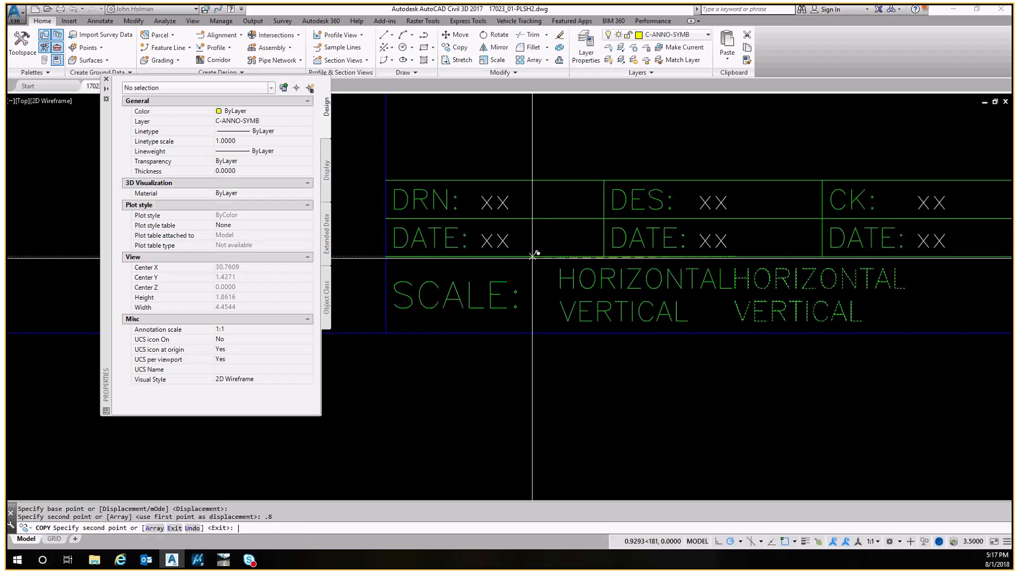
pyautogui.press('Escape')
# Replace the copied text's contents with XXX on two lines
pyautogui.doubleClick(584, 274)
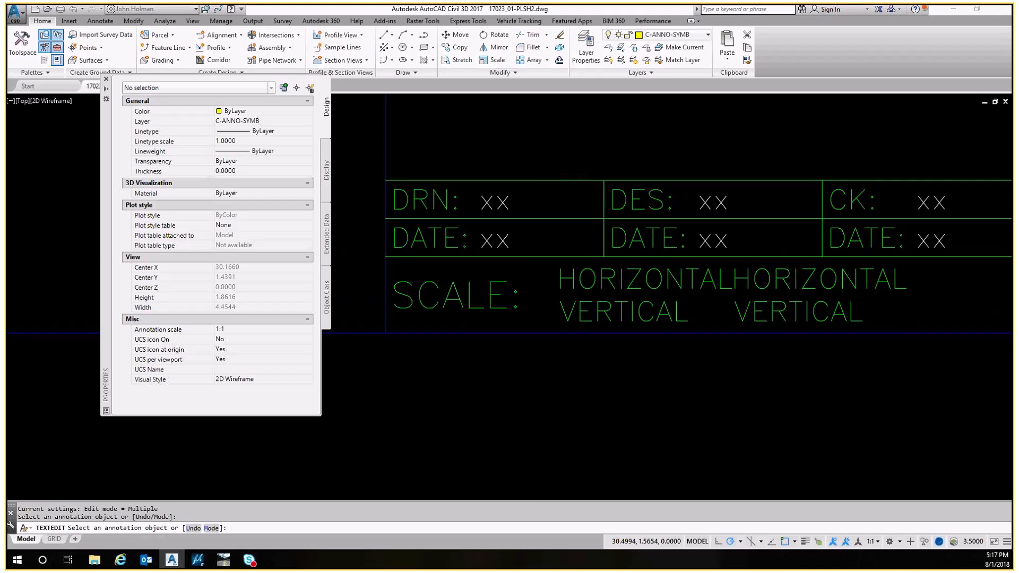
pyautogui.hotkey('ctrl', 'a')
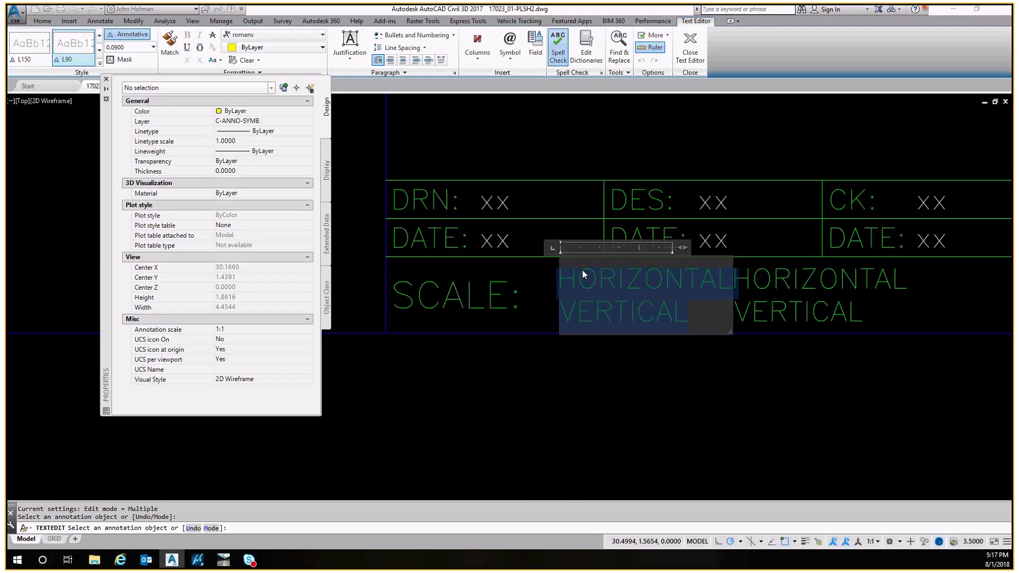
pyautogui.write('XXX')
pyautogui.press('Return')
pyautogui.write('XXX')
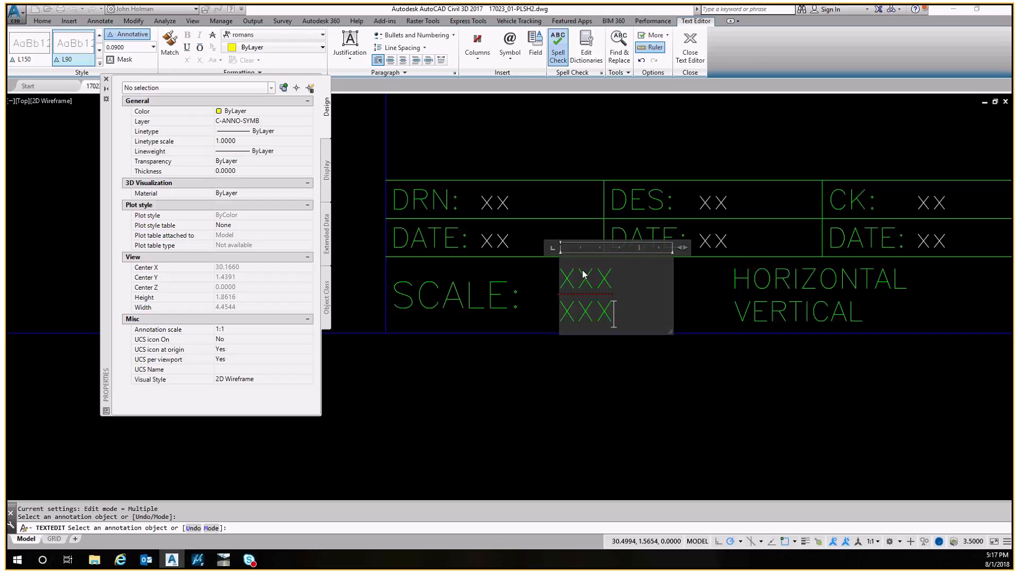
pyautogui.press('Escape')
pyautogui.press('Escape')
# Put the copied scale text on the Defpoints layer
pyautogui.click(626, 272)
pyautogui.click(593, 291)
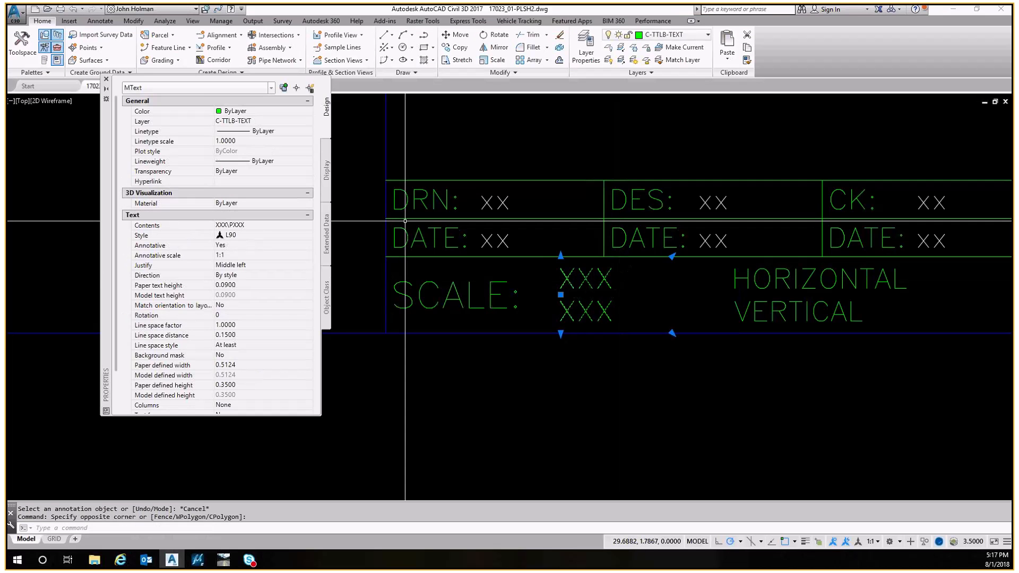
pyautogui.click(253, 121)
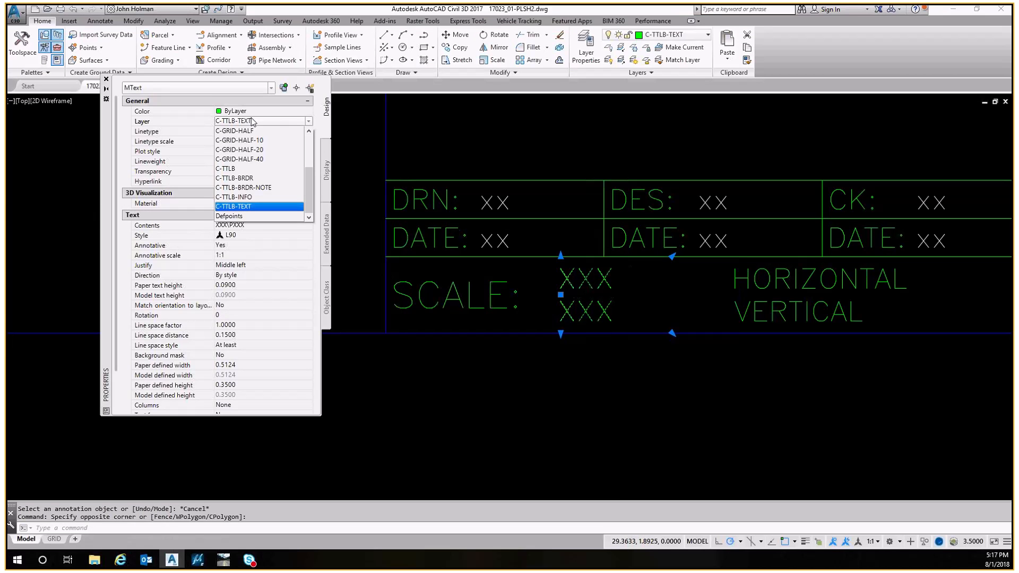
pyautogui.click(230, 216)
pyautogui.moveTo(592, 305); pyautogui.dragTo(503, 307, button='middle')
pyautogui.press('Escape')
# Edit the copied text's first line to read 1" = 20'
pyautogui.write('ed')
pyautogui.press('Return')
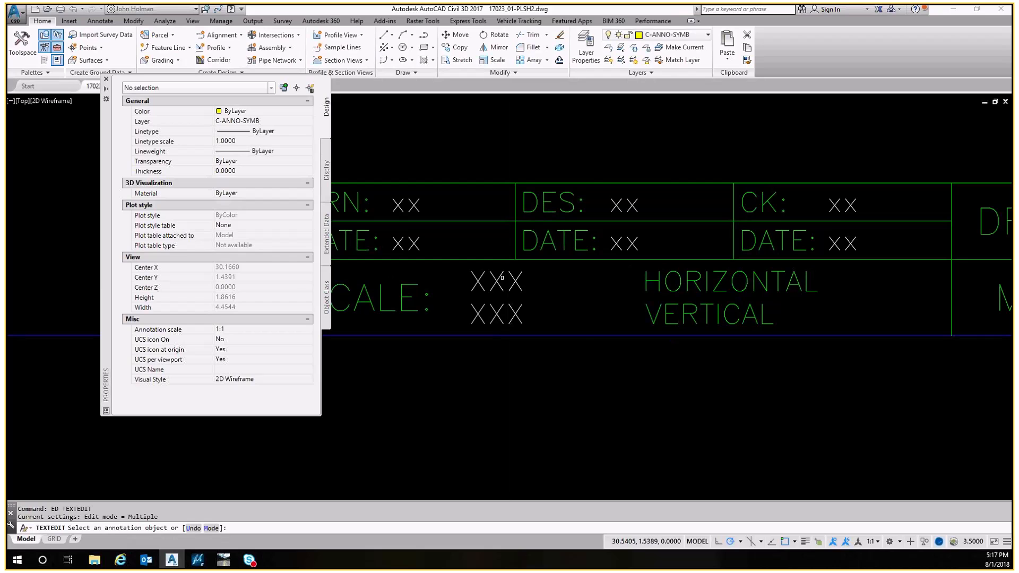
pyautogui.click(502, 278)
pyautogui.write('1" ')
pyautogui.write('=')
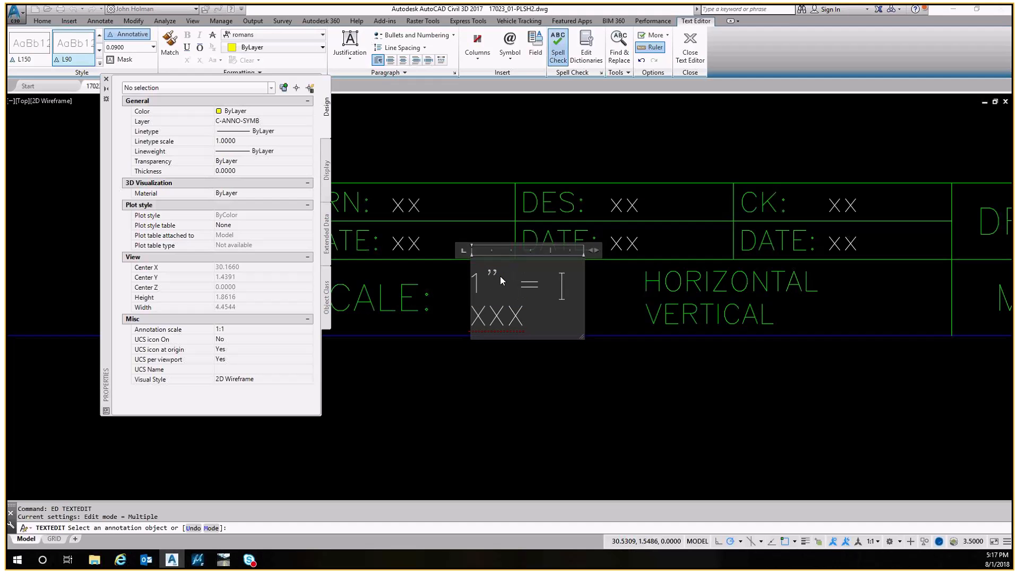
pyautogui.press('Return')
pyautogui.write("20'")
pyautogui.moveTo(588, 246); pyautogui.dragTo(640, 248)
pyautogui.click(642, 245)
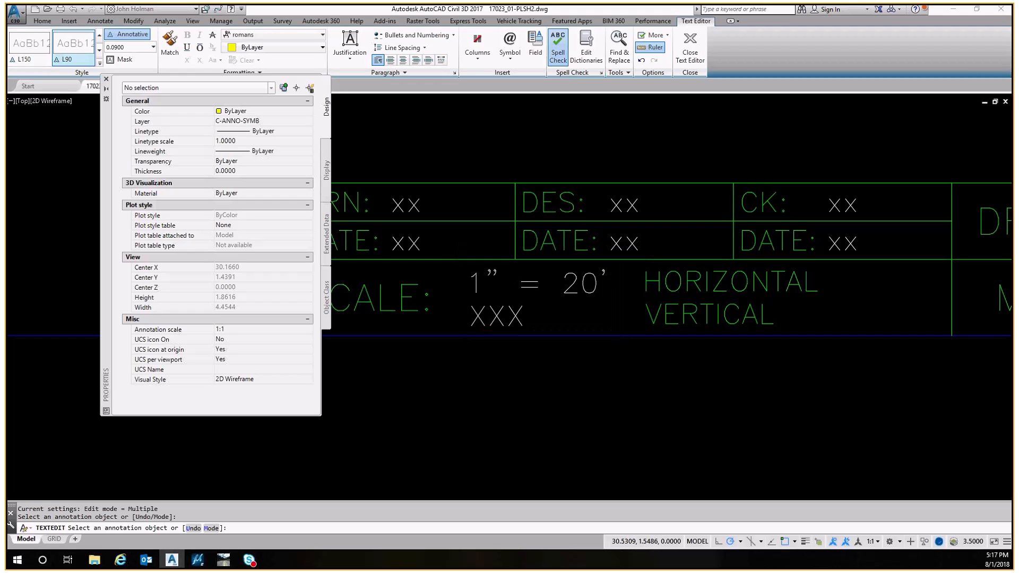
pyautogui.press('Escape')
pyautogui.click(534, 304)
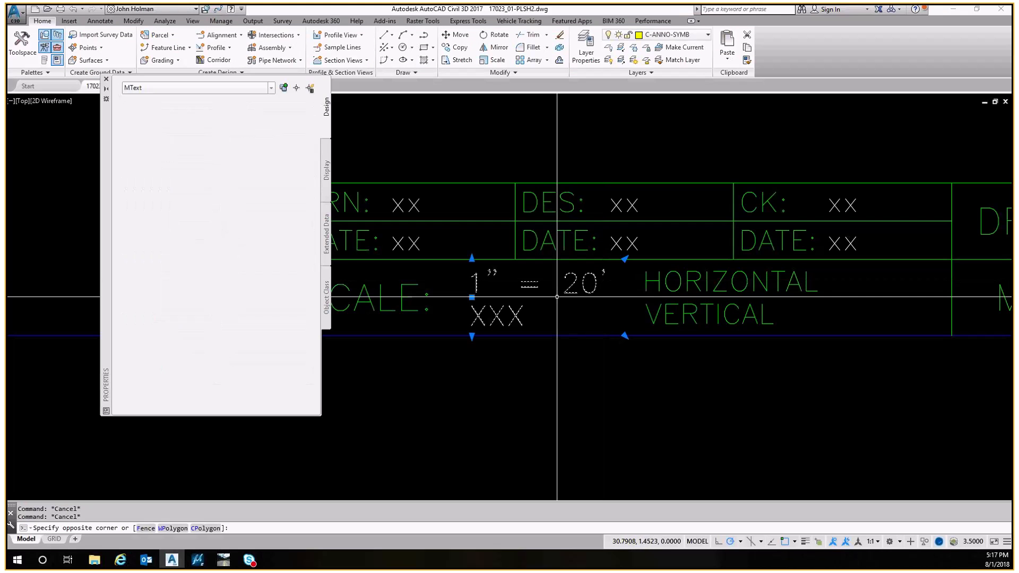
pyautogui.press('Escape')
pyautogui.scroll(-6, 668, 244)
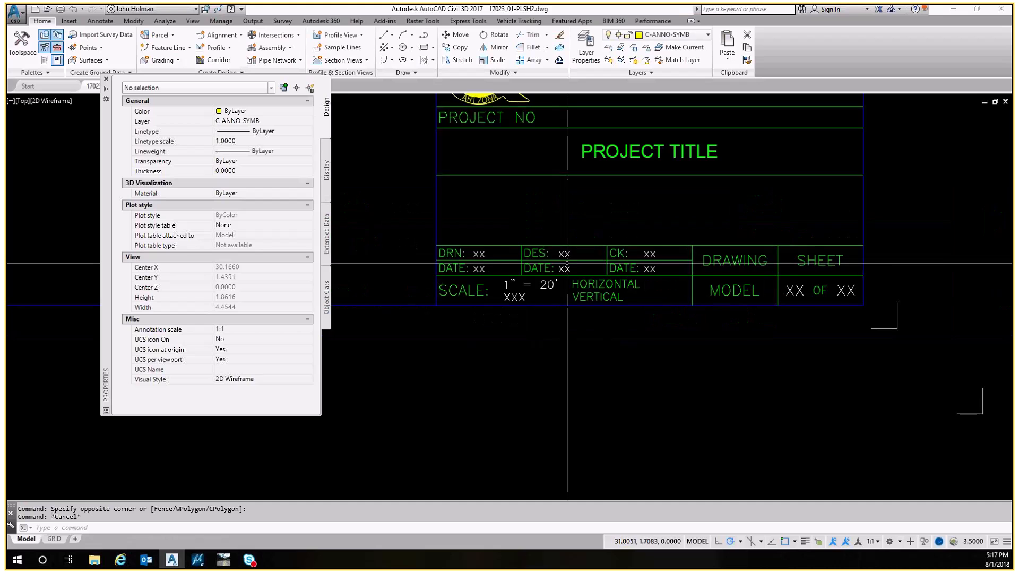
pyautogui.scroll(-5, 667, 243)
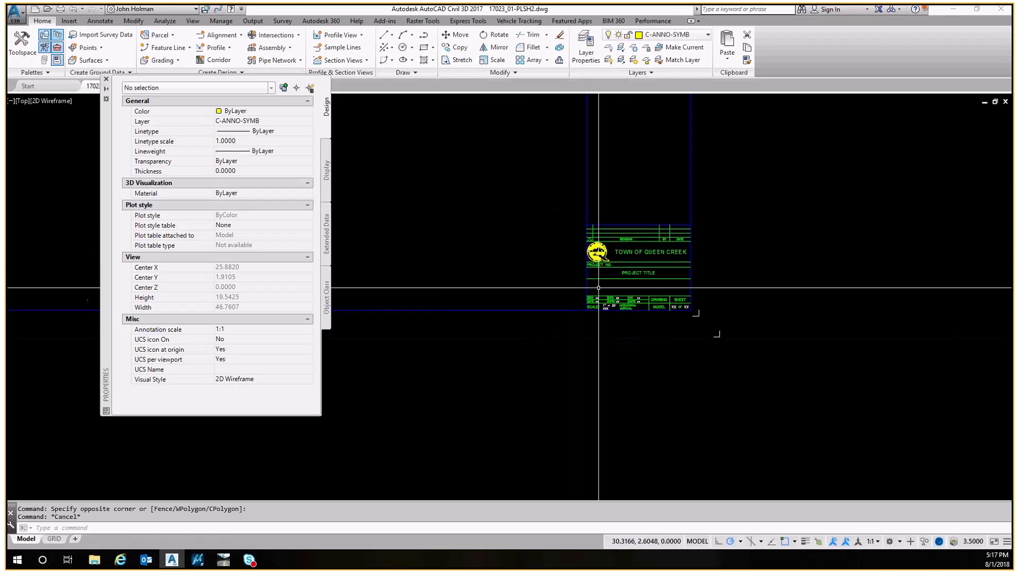
# Adjust the vertical file-path text's position at the sheet's lower-left border corner
pyautogui.scroll(8, 450, 266)
pyautogui.moveTo(430, 305); pyautogui.dragTo(433, 276, button='middle')
pyautogui.press('Escape')
pyautogui.click(434, 267)
pyautogui.click(430, 286)
pyautogui.scroll(6, 412, 324)
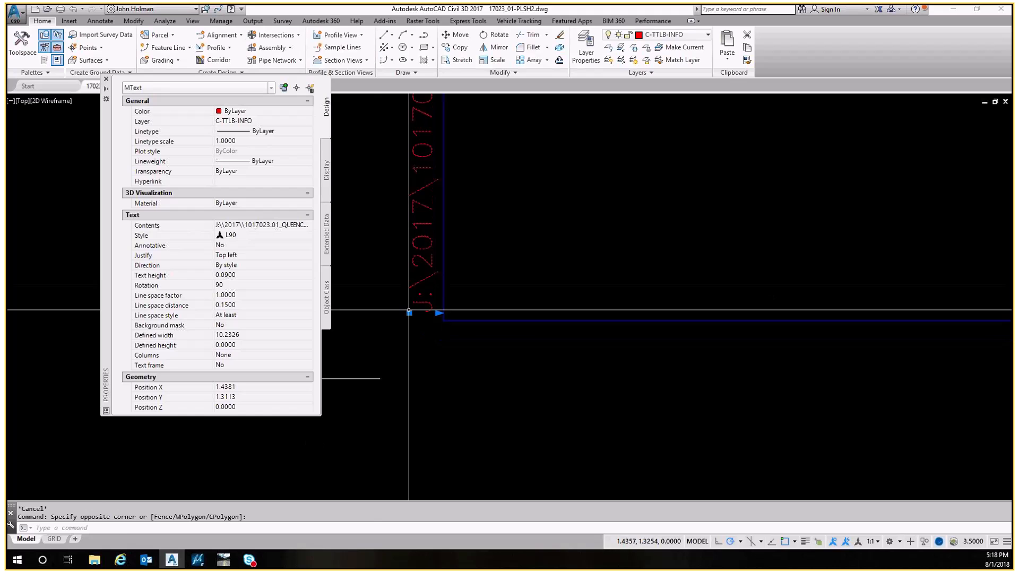
pyautogui.click(426, 337)
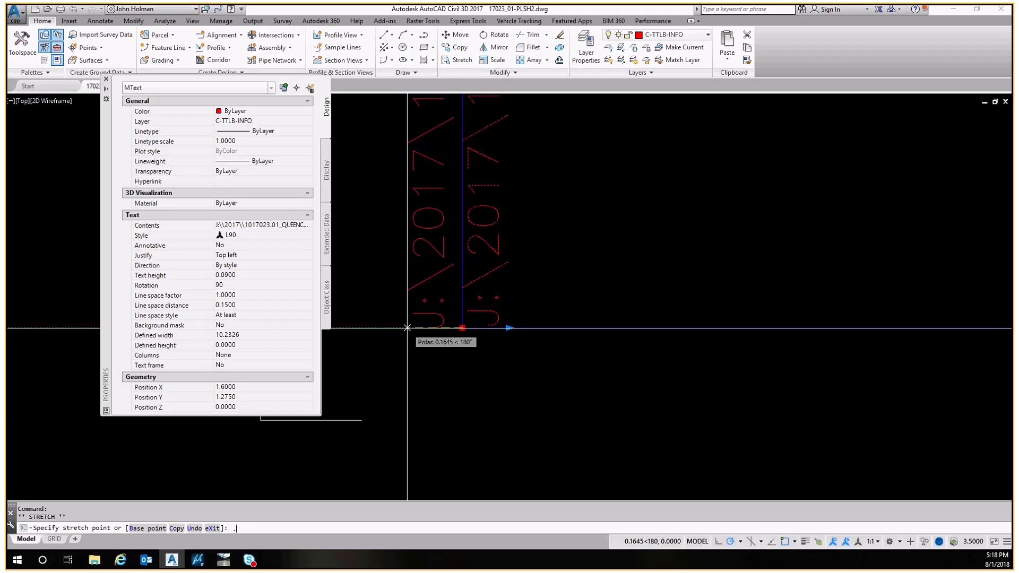
pyautogui.press('Escape')
pyautogui.press('Escape')
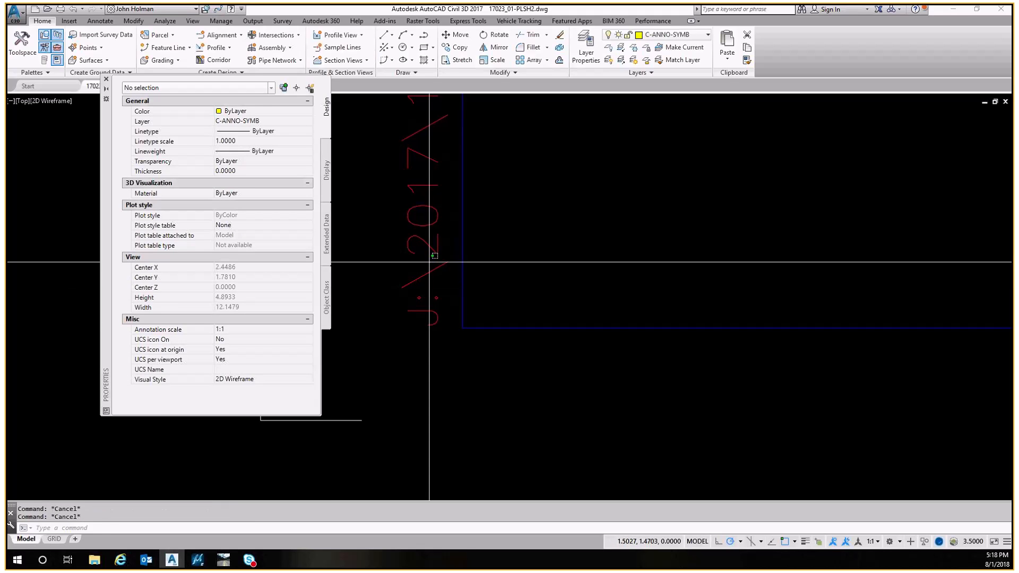
pyautogui.click(429, 262)
pyautogui.scroll(-4, 534, 203)
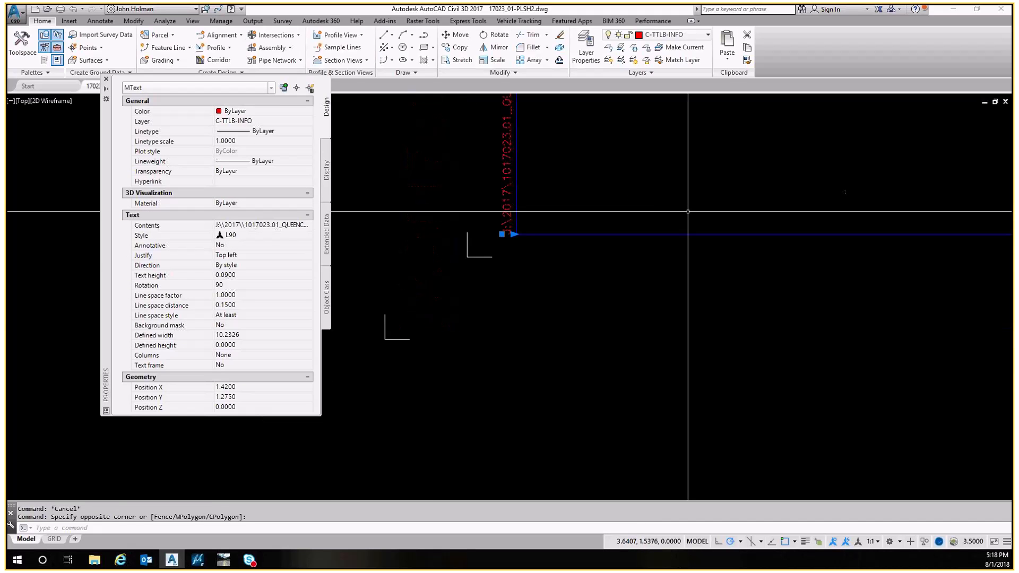
pyautogui.moveTo(688, 212); pyautogui.dragTo(584, 242, button='middle')
pyautogui.press('Escape')
pyautogui.scroll(6, 584, 241)
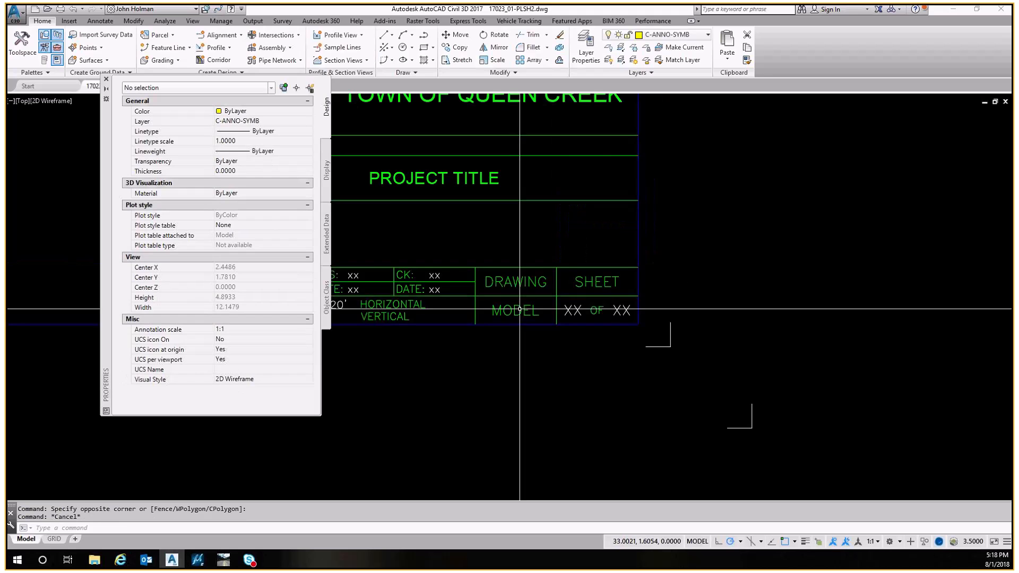
pyautogui.scroll(4, 475, 314)
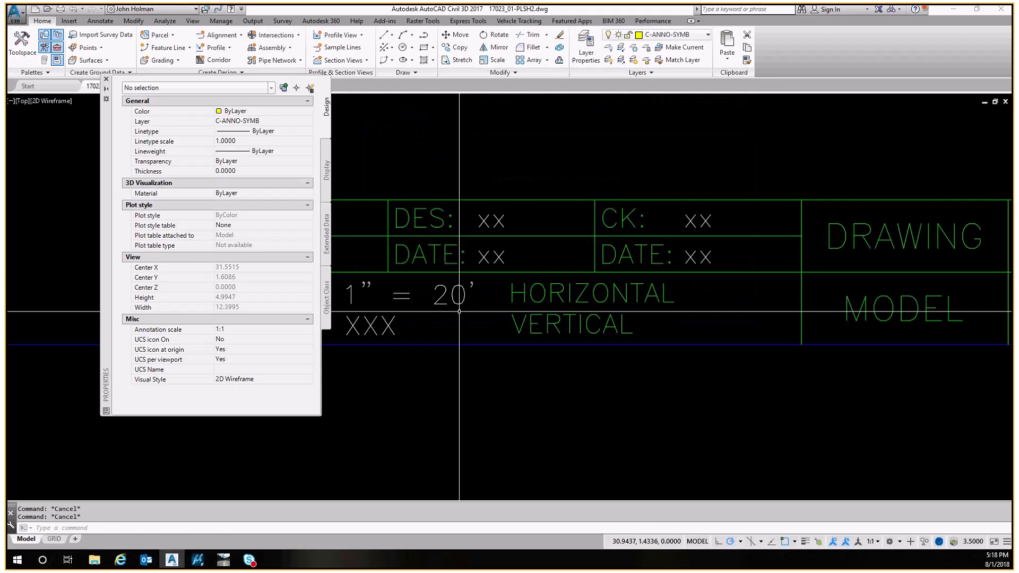
pyautogui.write('ED')
pyautogui.press('Return')
pyautogui.click(435, 296)
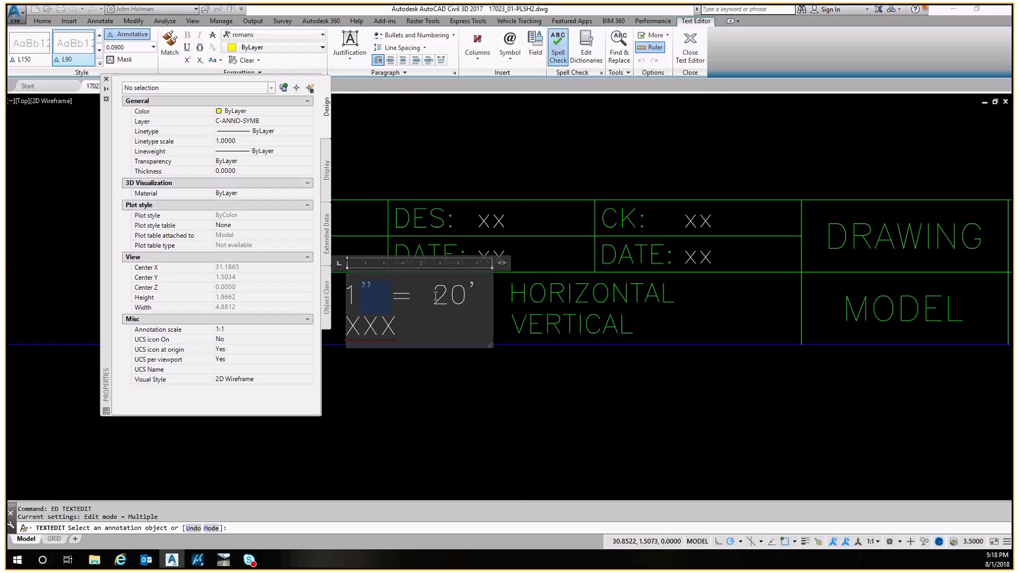
pyautogui.hotkey('shift', 'Right')
pyautogui.hotkey('shift', 'Right')
pyautogui.hotkey('shift', 'Right')
pyautogui.hotkey('shift', 'Right')
pyautogui.hotkey('shift', 'Right')
pyautogui.hotkey('shift', 'Right')
pyautogui.hotkey('shift', 'Right')
pyautogui.hotkey('shift', 'Right')
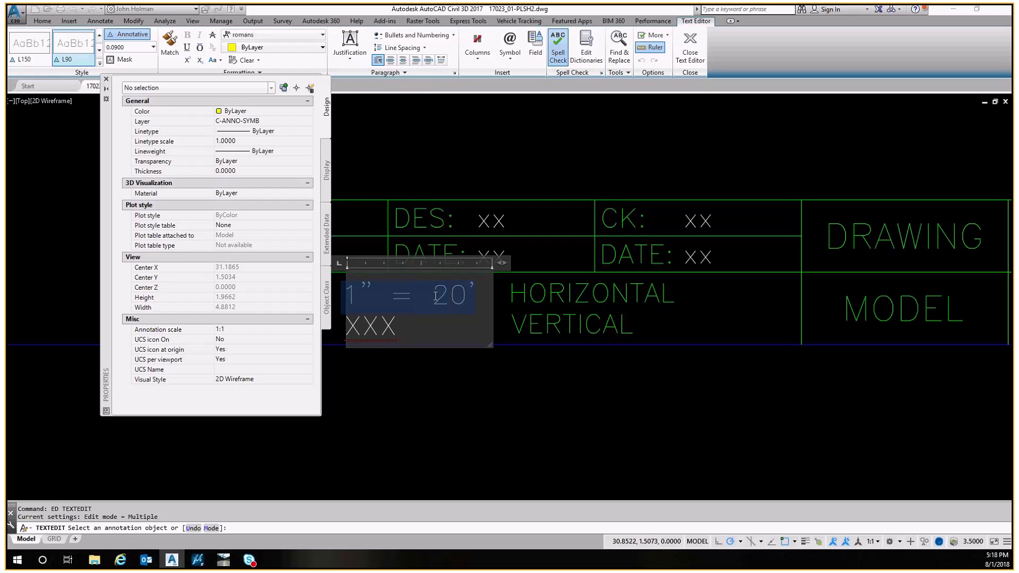
pyautogui.press('Escape')
pyautogui.press('Escape')
# Zoom out to the drawing extents to review the whole plan sheet and title block
pyautogui.scroll(-2, 434, 313)
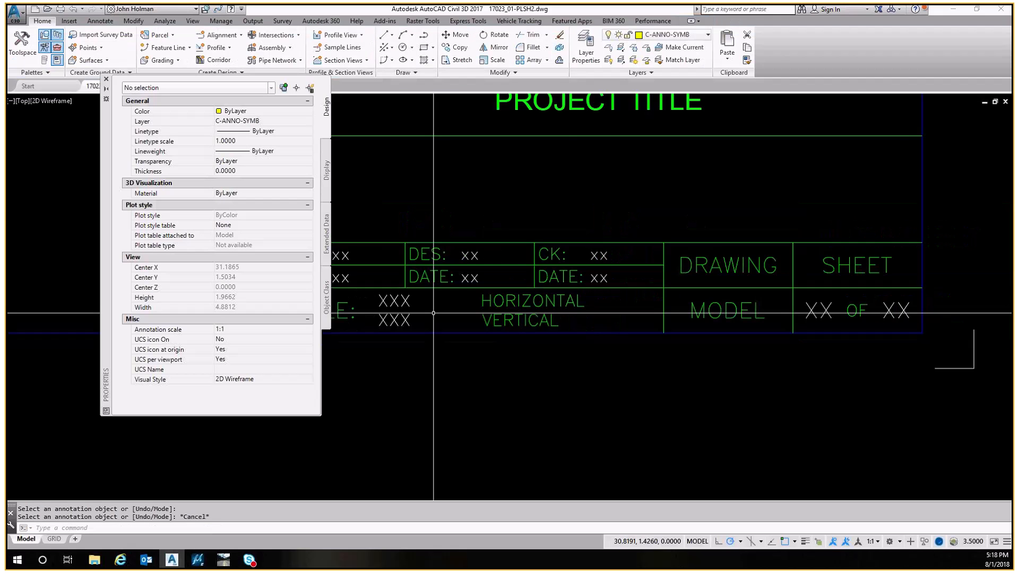
pyautogui.press('Escape')
pyautogui.scroll(-10, 434, 314)
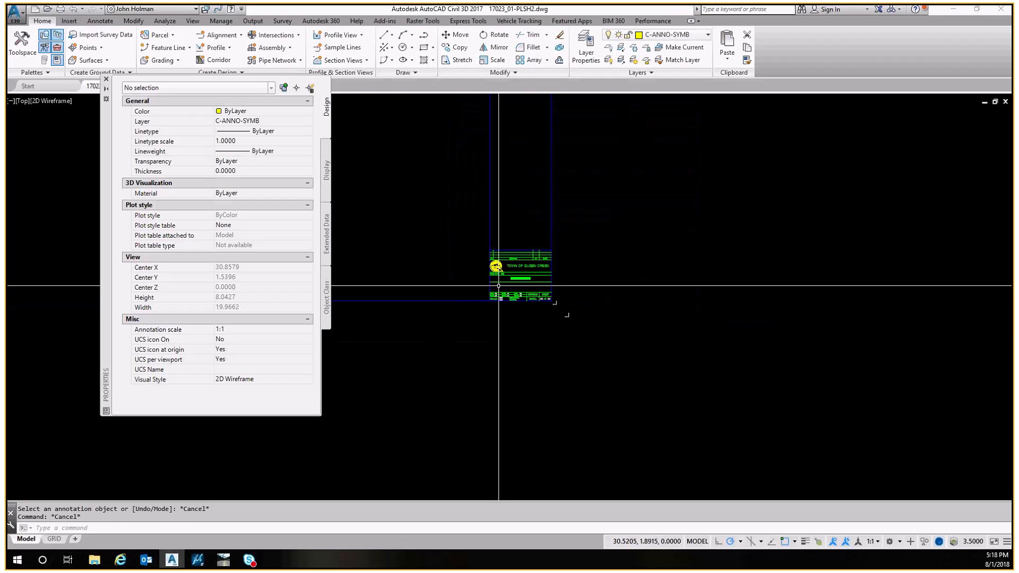
pyautogui.moveTo(496, 299); pyautogui.dragTo(727, 302, button='middle')
pyautogui.press('Escape')
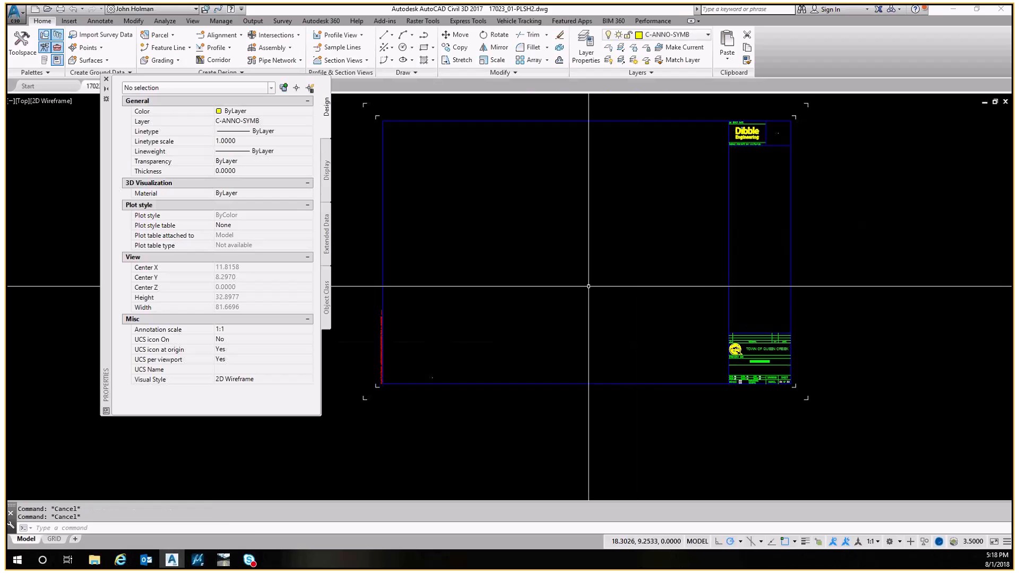
pyautogui.write('z')
pyautogui.press('space')
pyautogui.write('e')
pyautogui.press('space')
pyautogui.press('space')
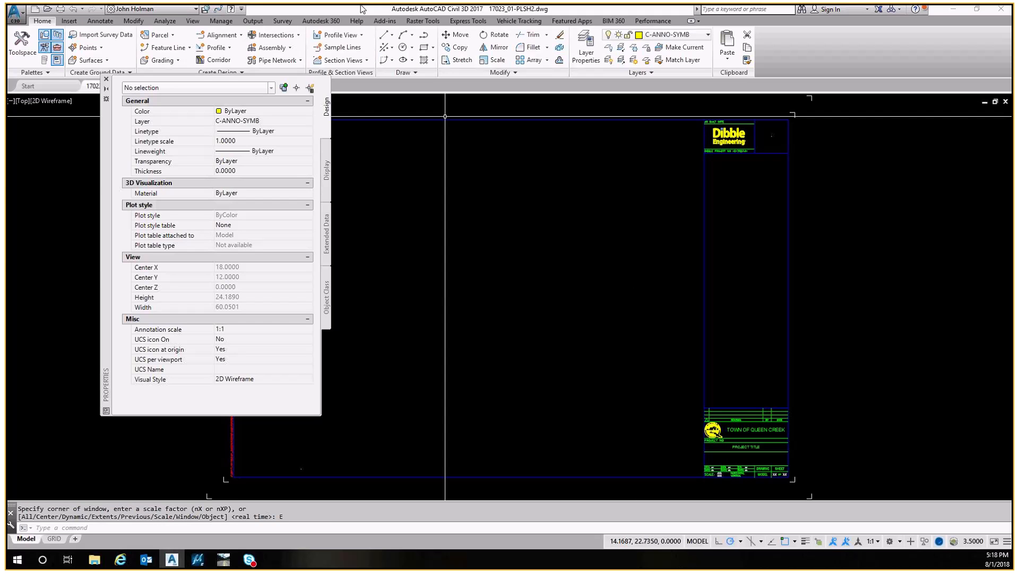